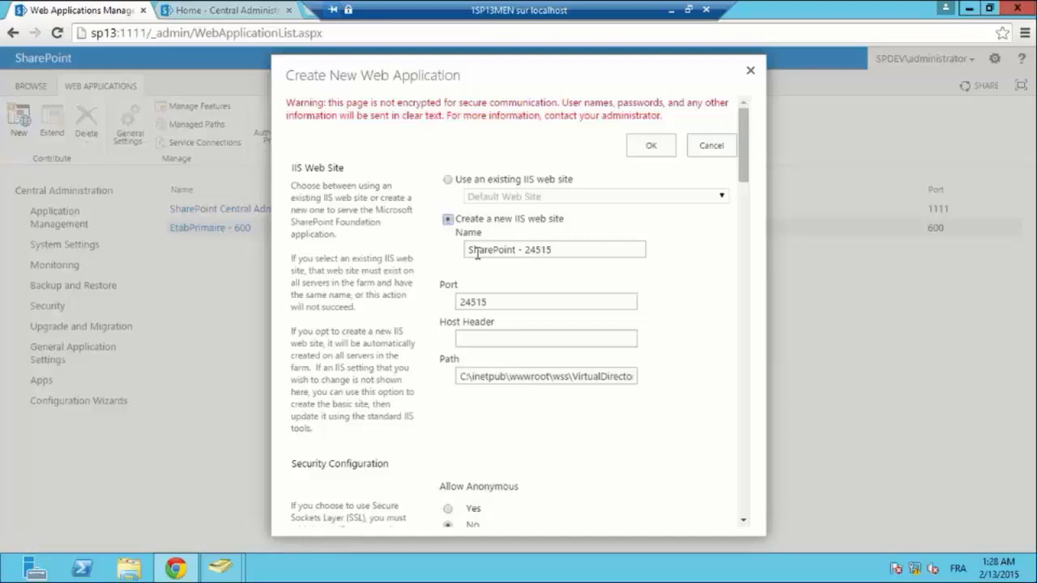
Step: Name the web application MyContentTypeHubWebApp - 8080 and set its port to 8080
drag(524, 249, 725, 277)
key(BackSpace)
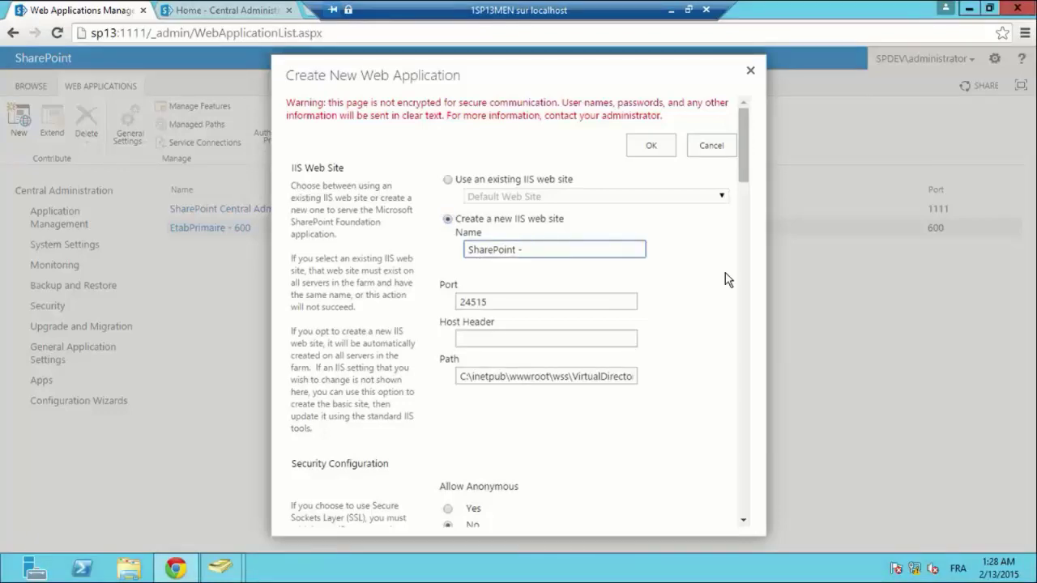
text(8080)
double_click(506, 299)
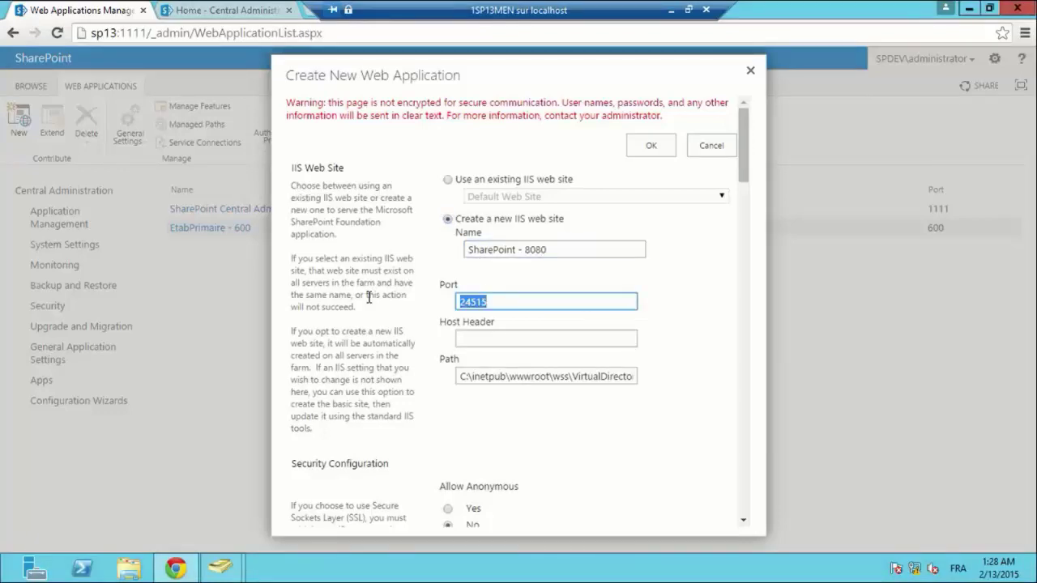
text(8080)
double_click(486, 249)
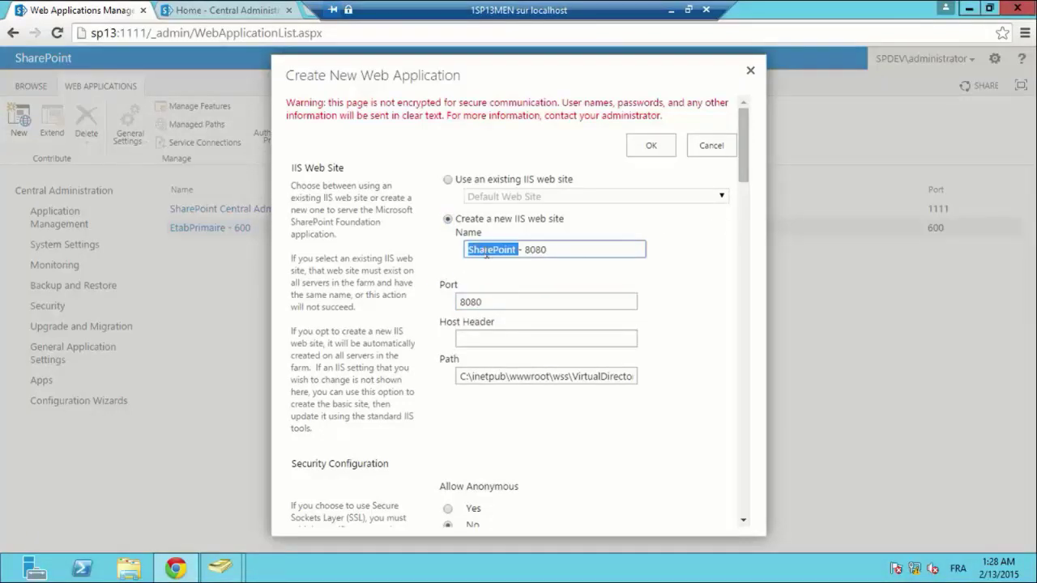
text(MyContentTyp)
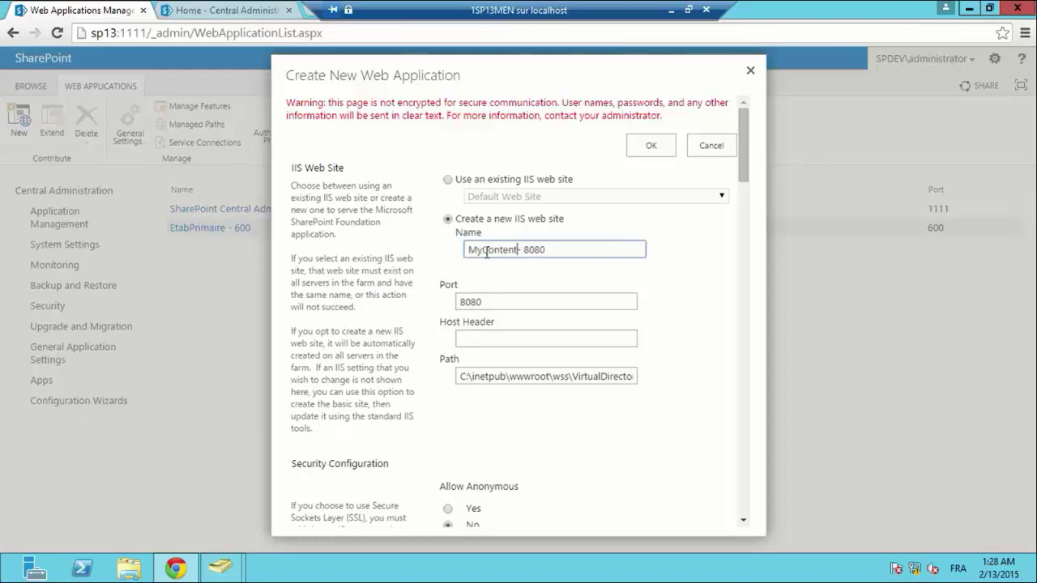
text(eHubWebAp)
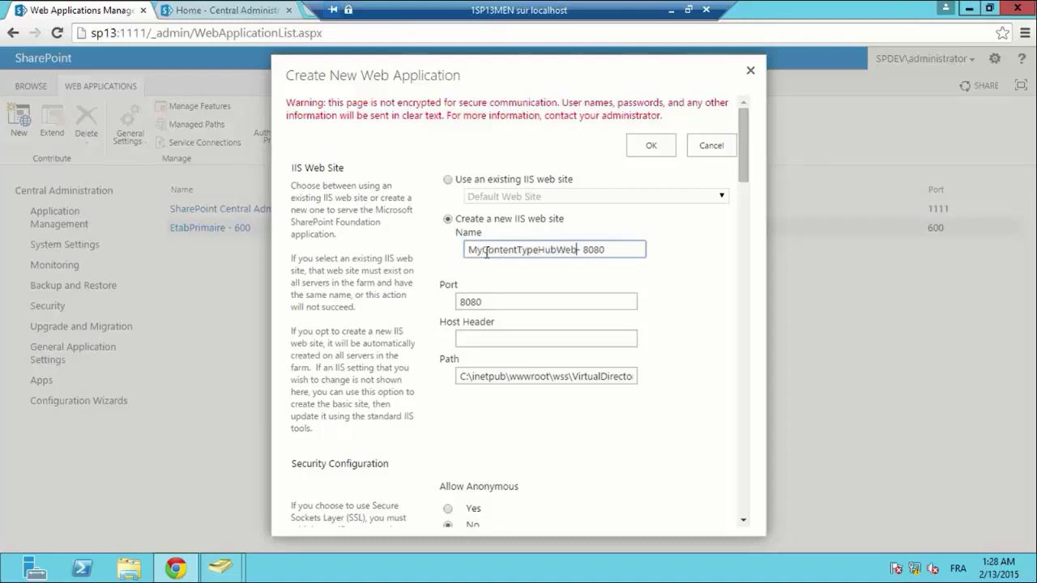
text(p)
Step: Reuse the web application name for the application pool and the content database name
drag(597, 249, 311, 221)
key(ctrl+c)
scroll(549, 415, down, 10)
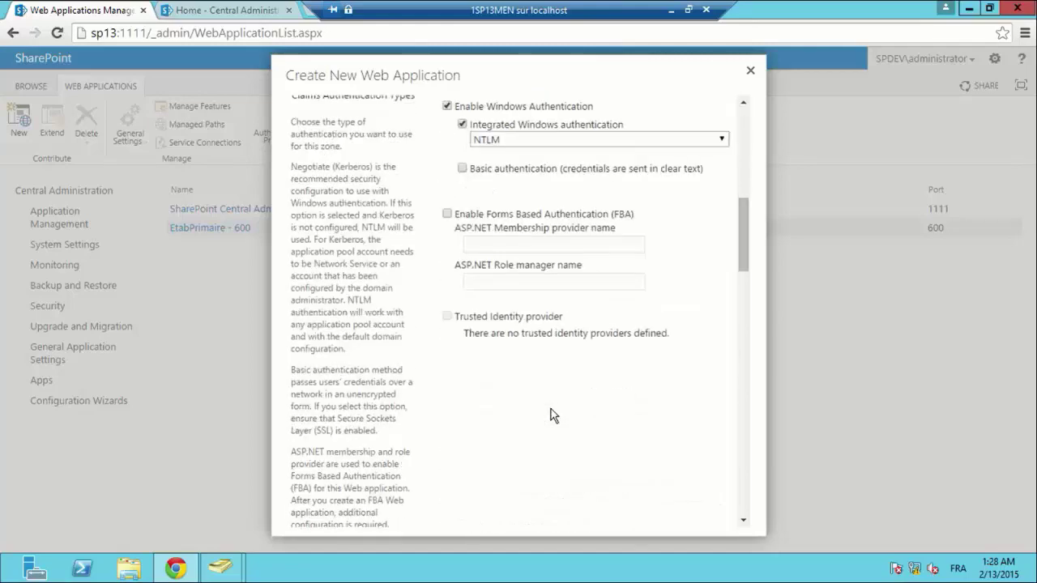
scroll(542, 409, down, 6)
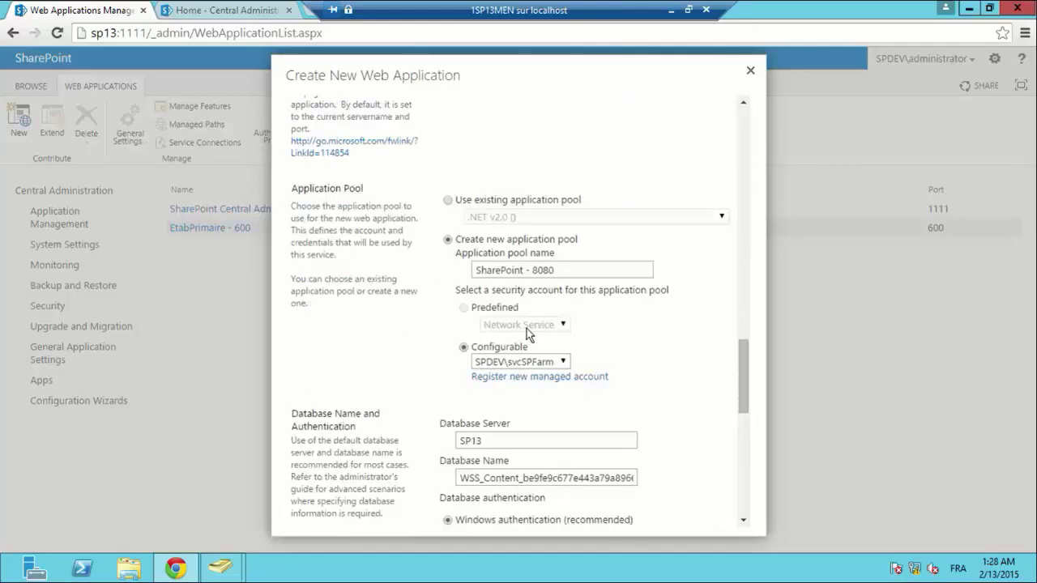
double_click(525, 270)
key(ctrl+v)
scroll(532, 358, down, 3)
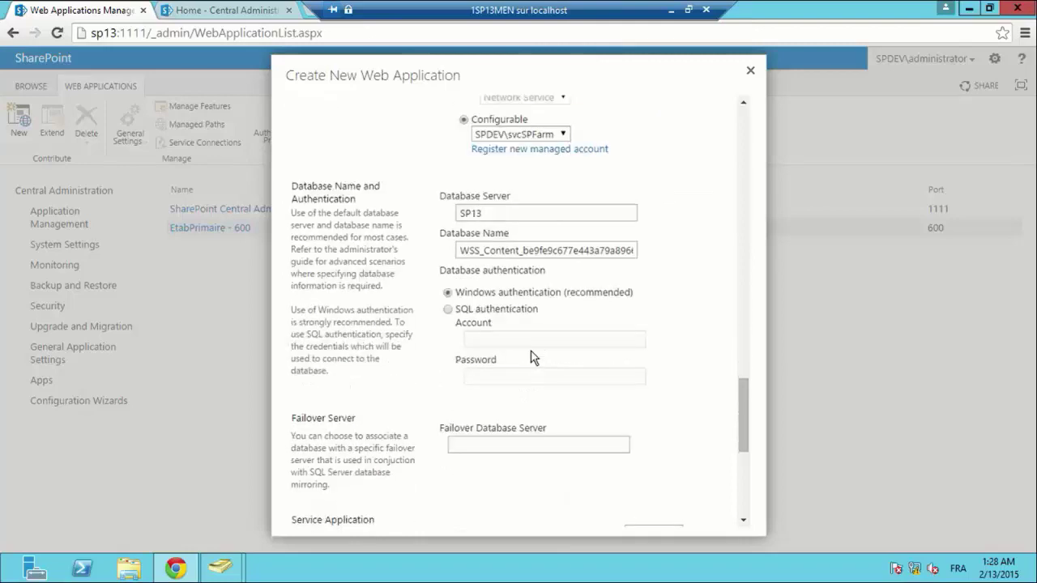
drag(521, 251, 990, 262)
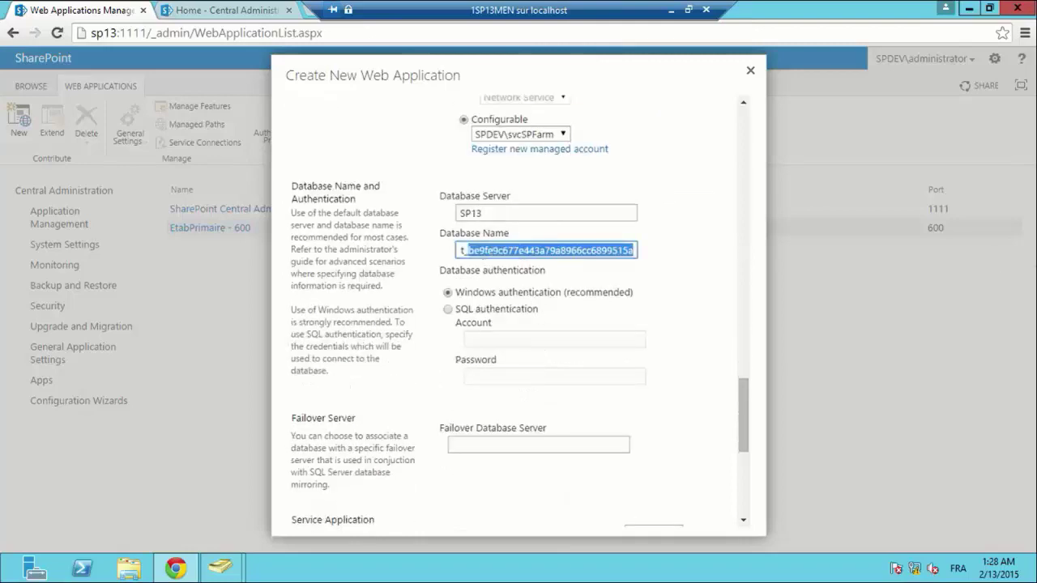
key(Delete)
key(Home)
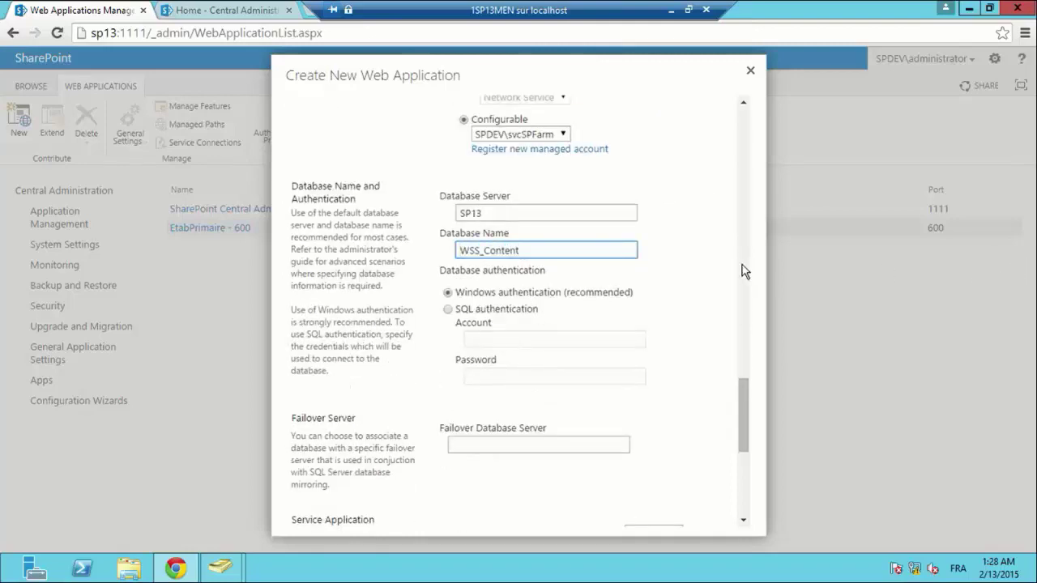
key(ctrl+v)
Step: Keep the default service connection group and create the web application
scroll(744, 270, down, 5)
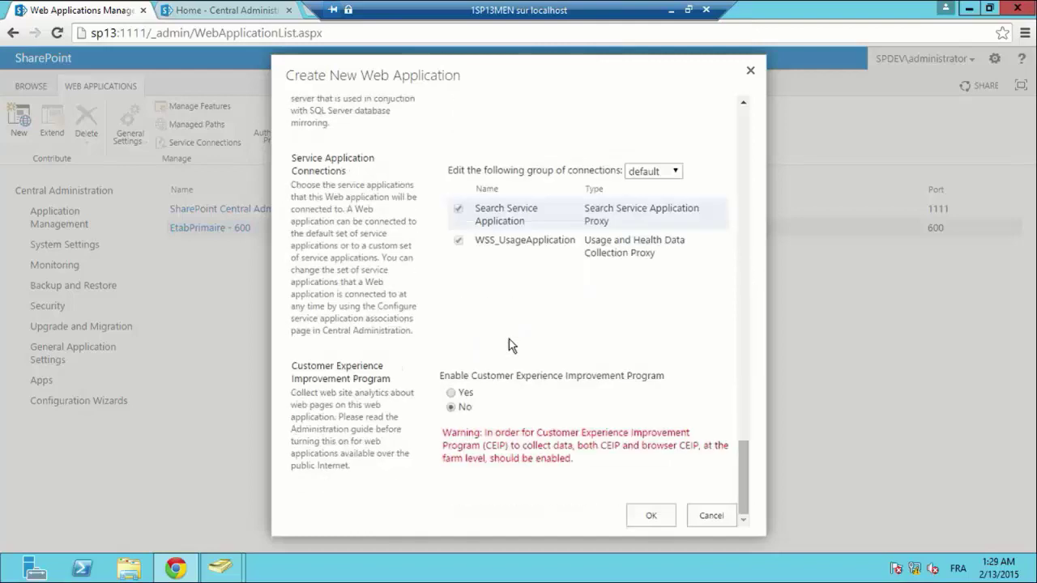
click(661, 171)
click(660, 174)
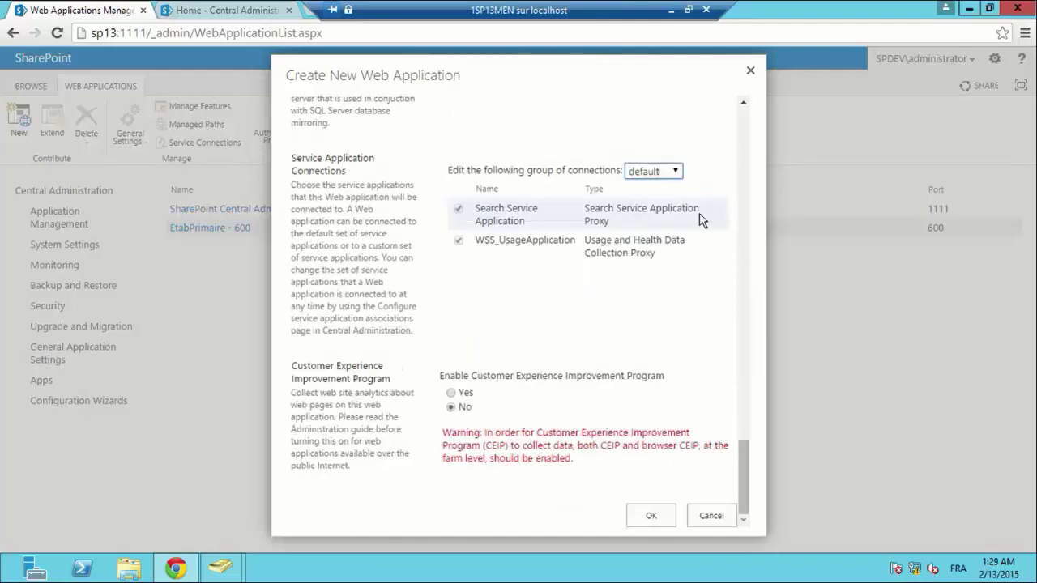
click(654, 517)
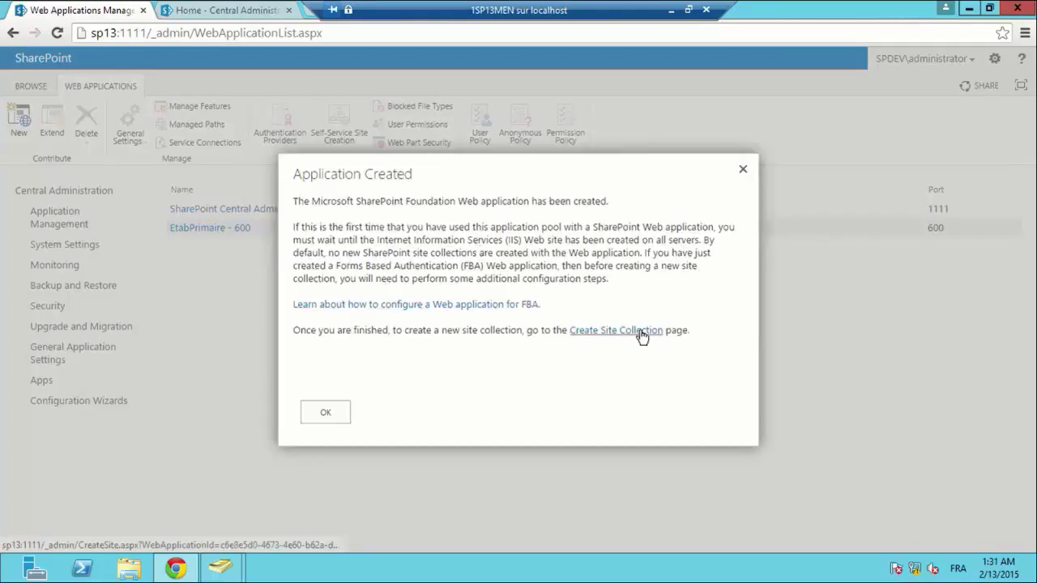
Step: Title the new site collection MyContentTypeHubSiteCollection and choose the Developer Site template
click(619, 332)
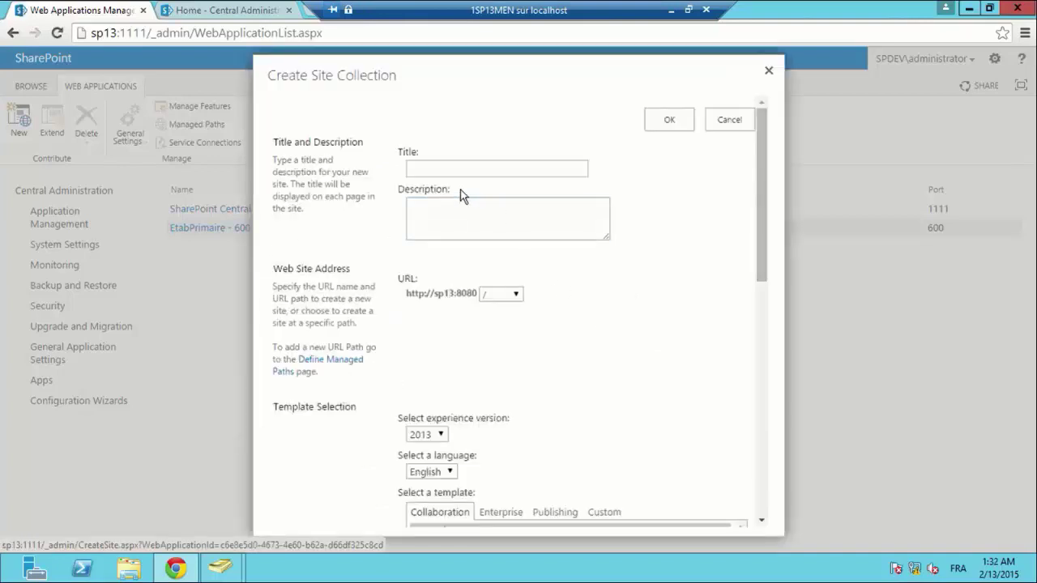
key(ctrl+v)
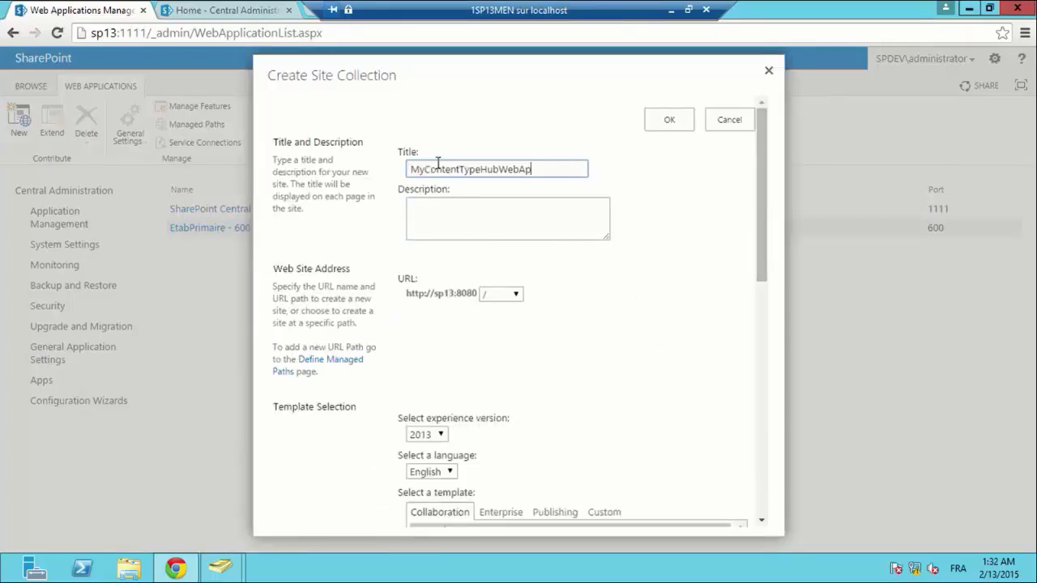
key(BackSpace)
key(BackSpace)
key(BackSpace)
key(BackSpace)
key(BackSpace)
text(SiteCollection)
scroll(507, 421, down, 3)
click(452, 331)
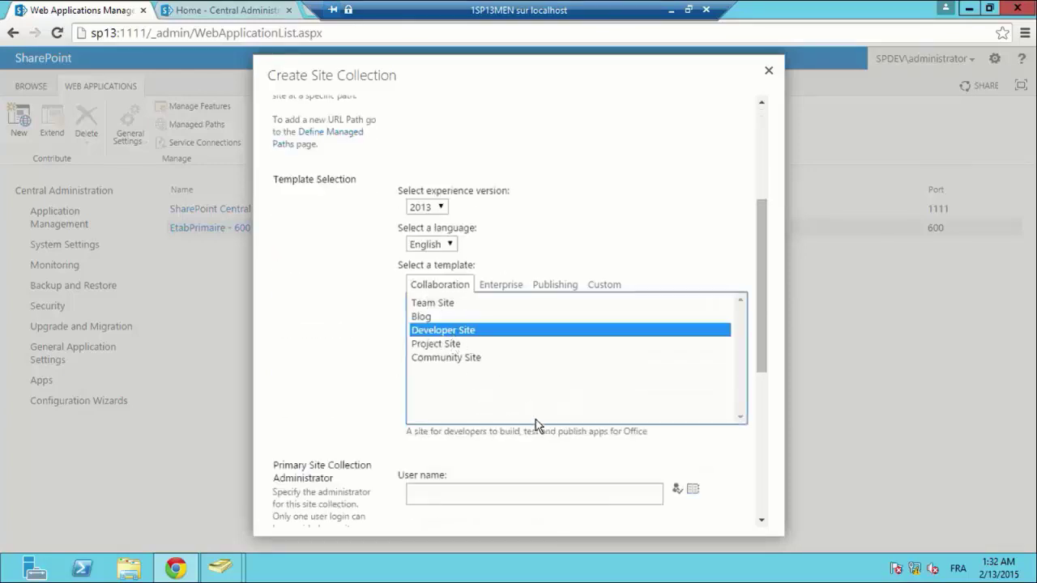
Step: Set administrator as primary site collection administrator and create the site collection
scroll(537, 425, down, 2)
click(489, 339)
text(administrator)
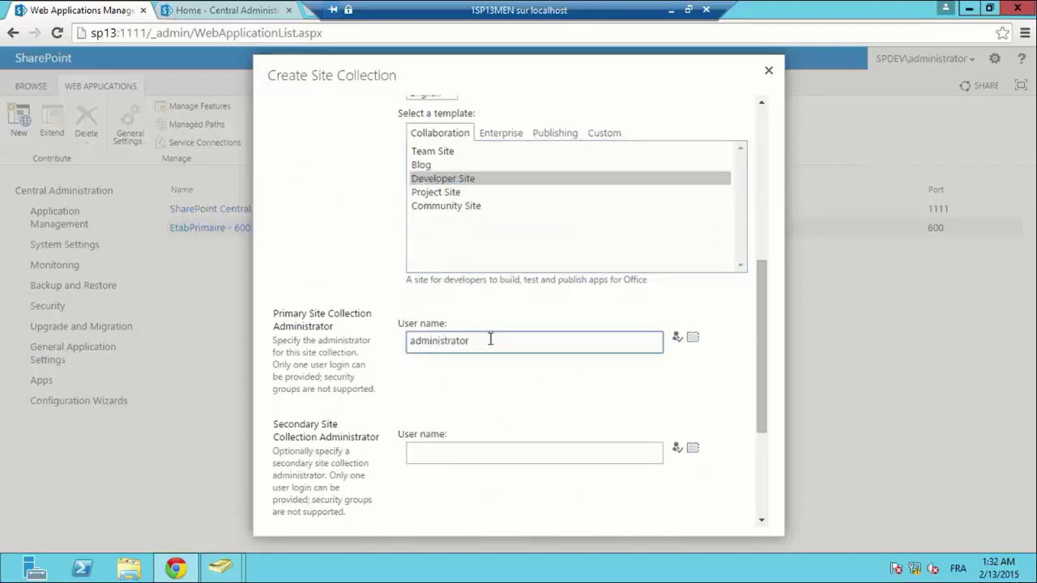
key(ctrl+k)
scroll(654, 401, down, 3)
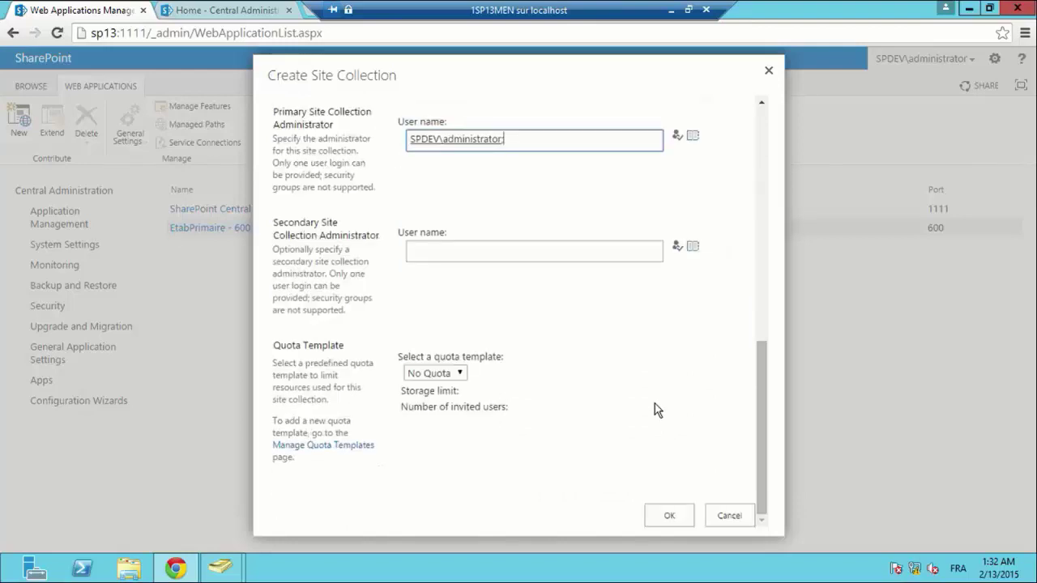
click(676, 518)
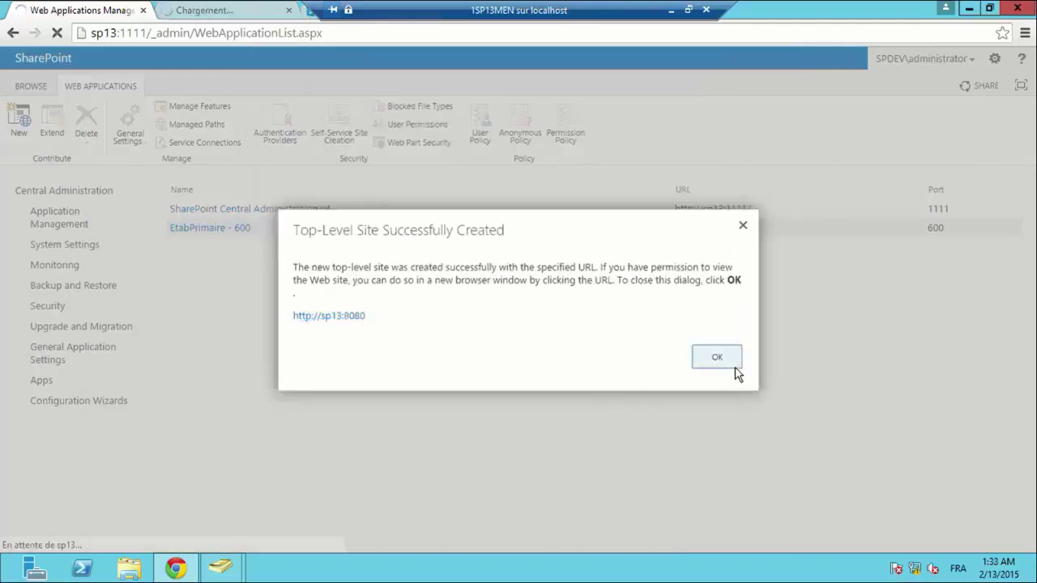
click(695, 356)
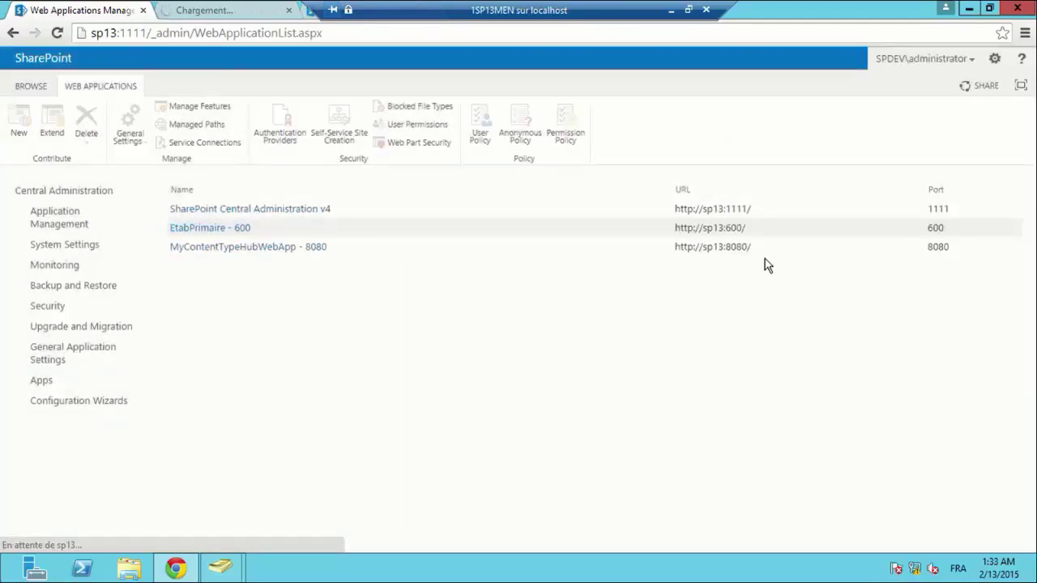
drag(752, 247, 673, 247)
right_click(684, 247)
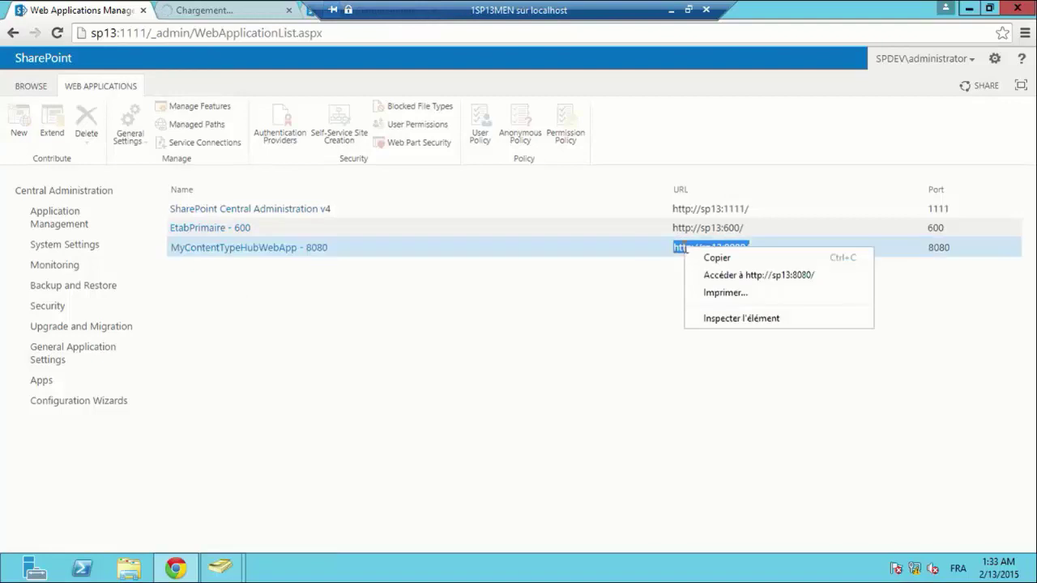
click(689, 257)
click(63, 217)
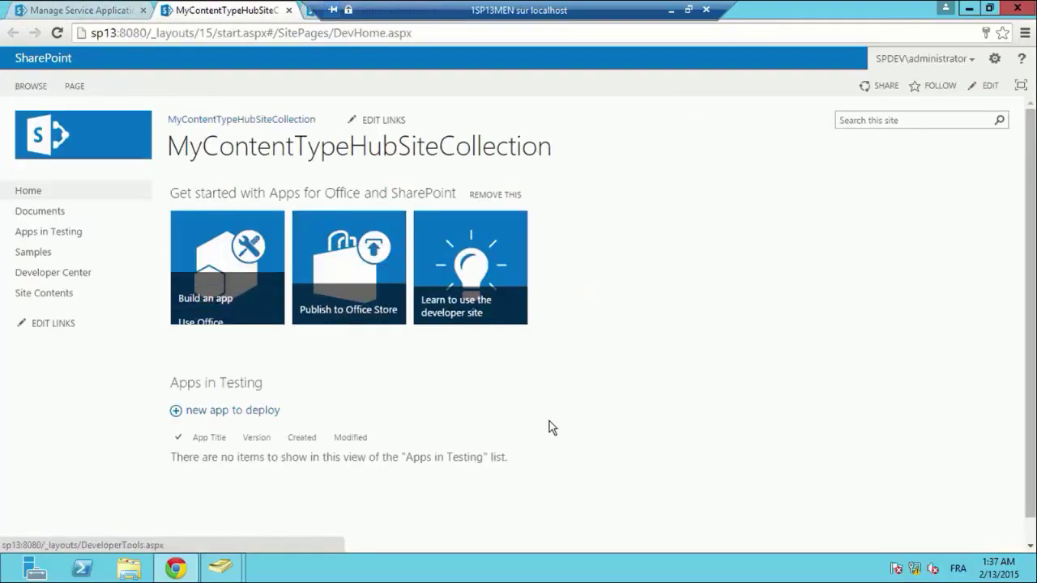
click(995, 59)
click(943, 246)
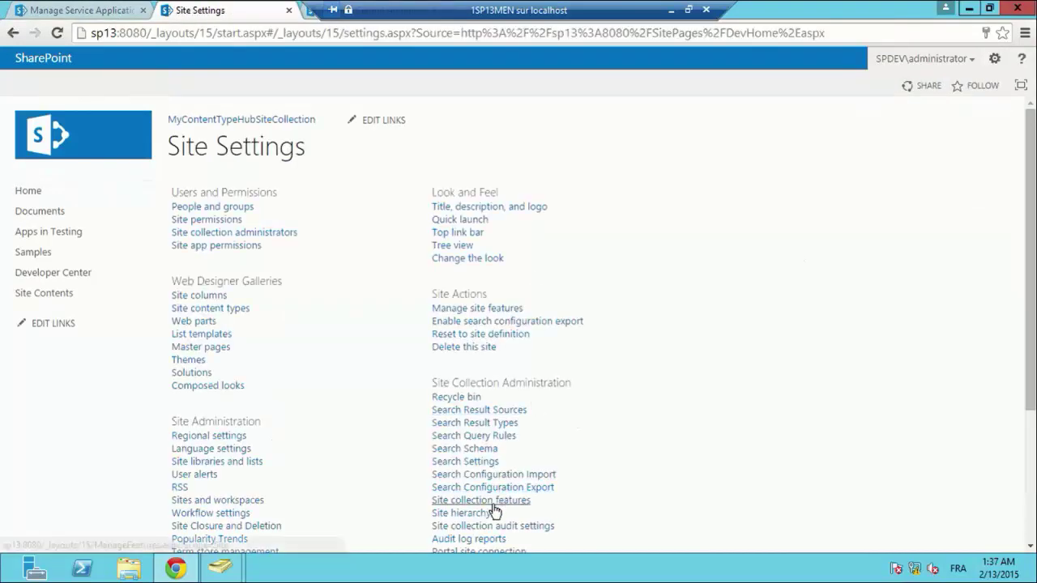
click(492, 504)
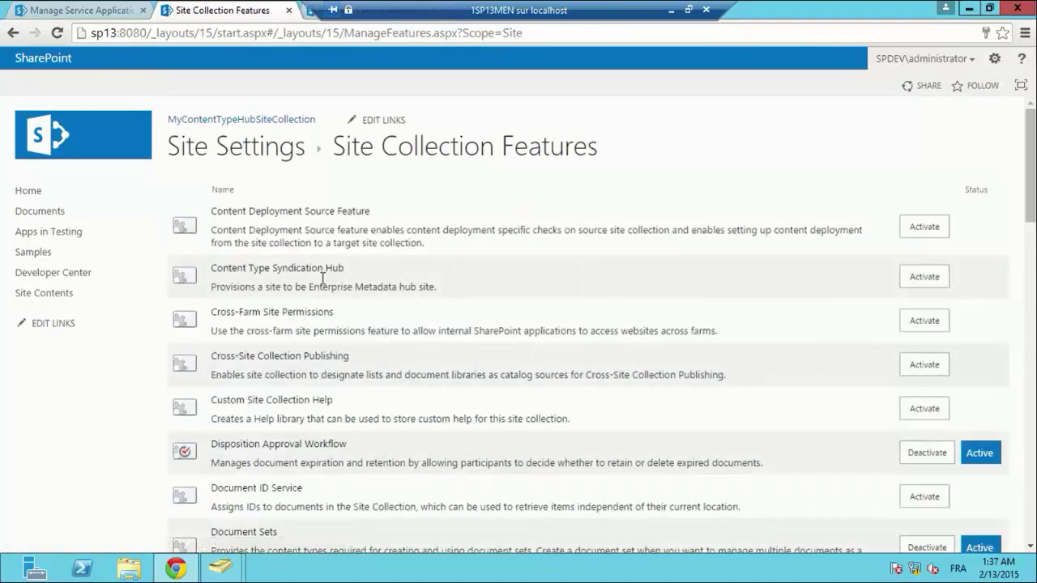
Step: Activate the Content Type Syndication Hub feature, then return to Manage Service Applications
drag(354, 272, 207, 271)
click(551, 309)
click(923, 276)
drag(437, 287, 208, 285)
click(241, 288)
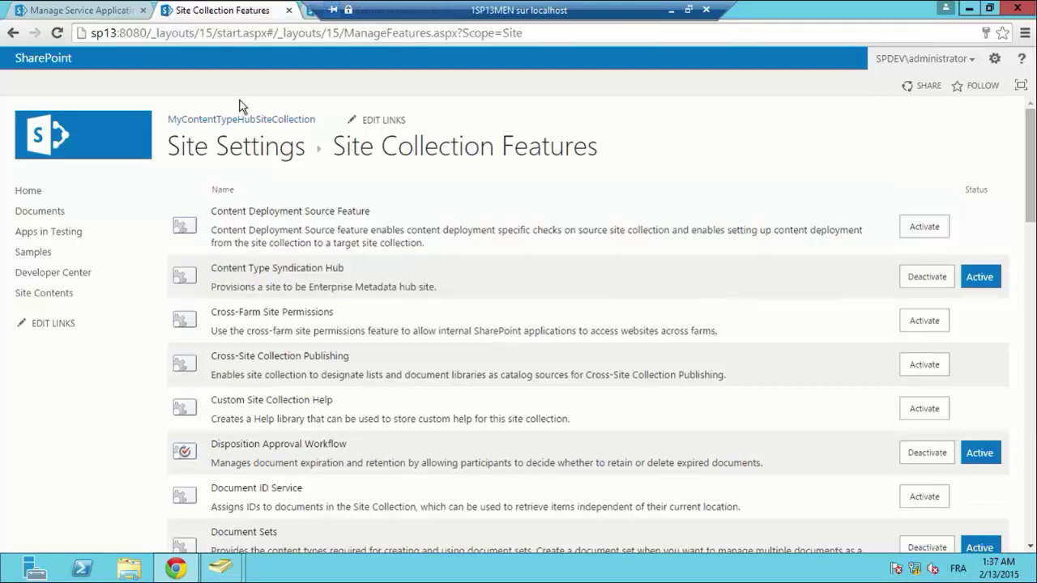
drag(151, 34, 87, 38)
click(113, 8)
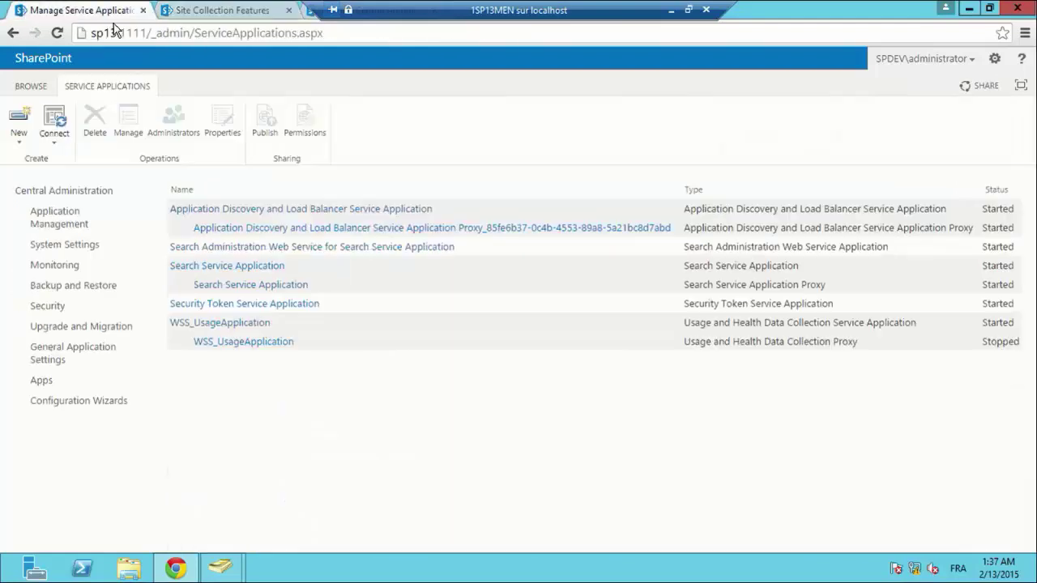
click(18, 129)
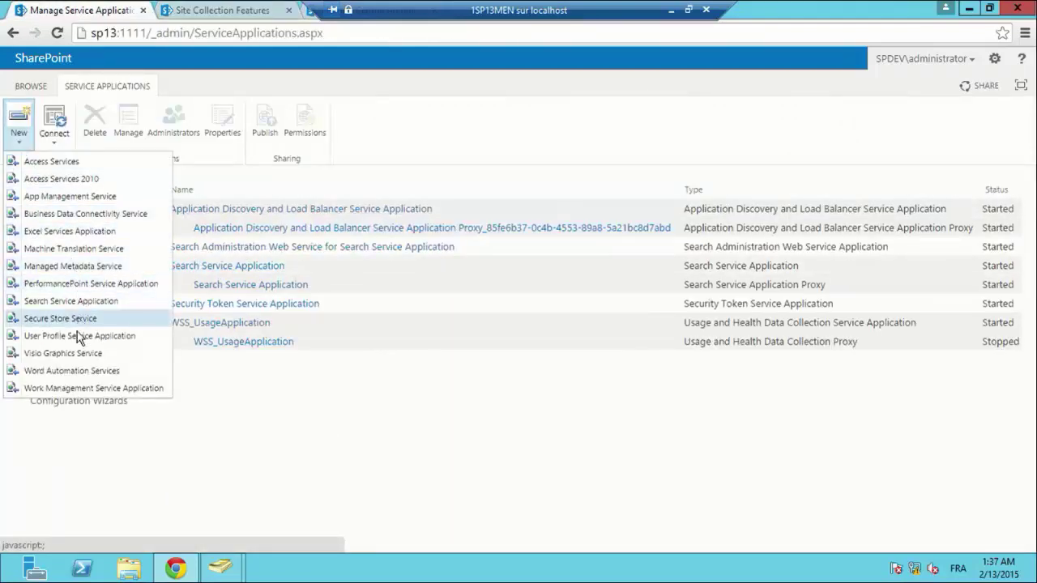
click(73, 266)
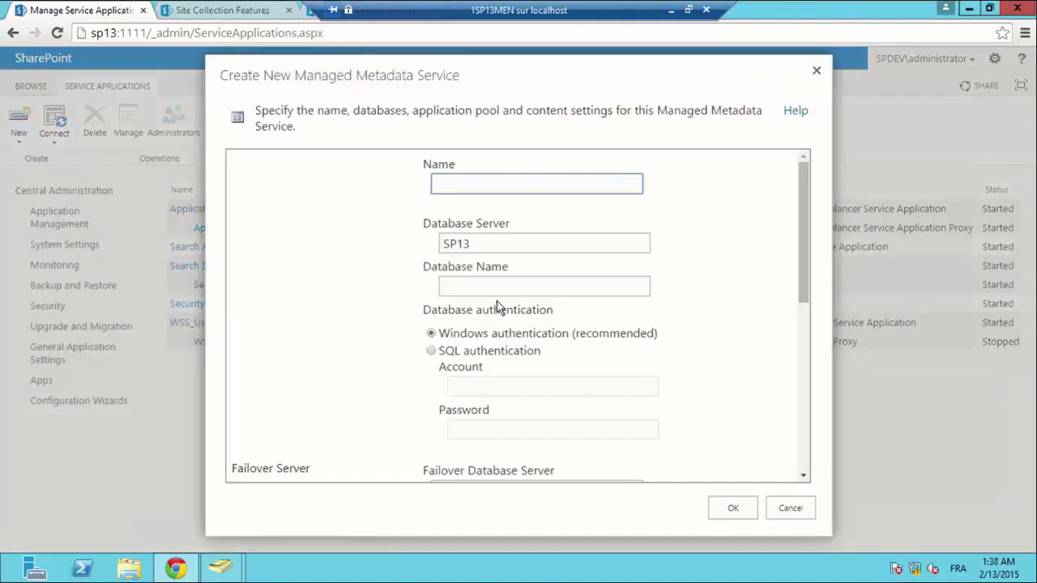
text(MyMMSService)
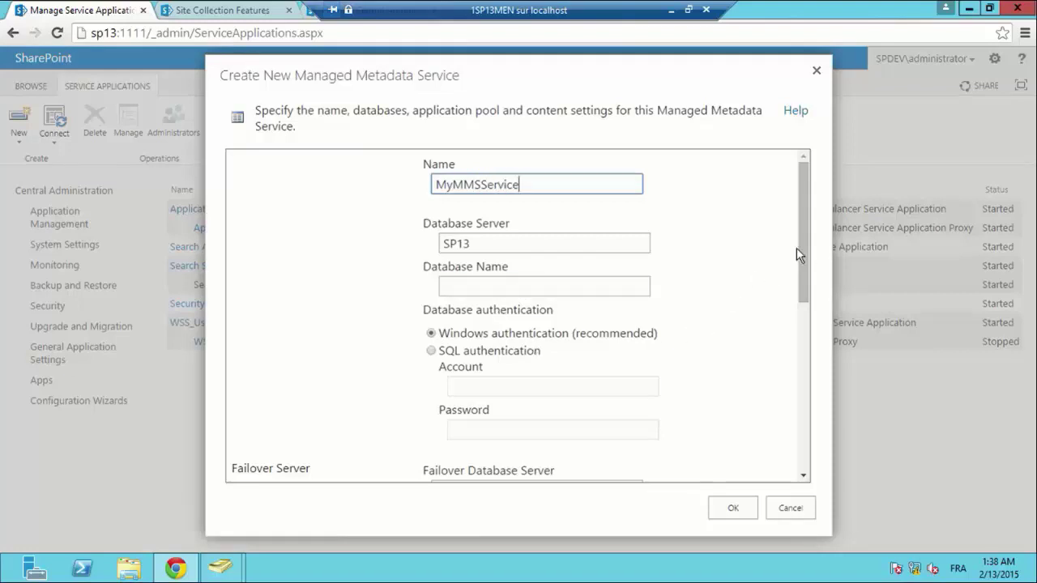
drag(802, 253, 764, 446)
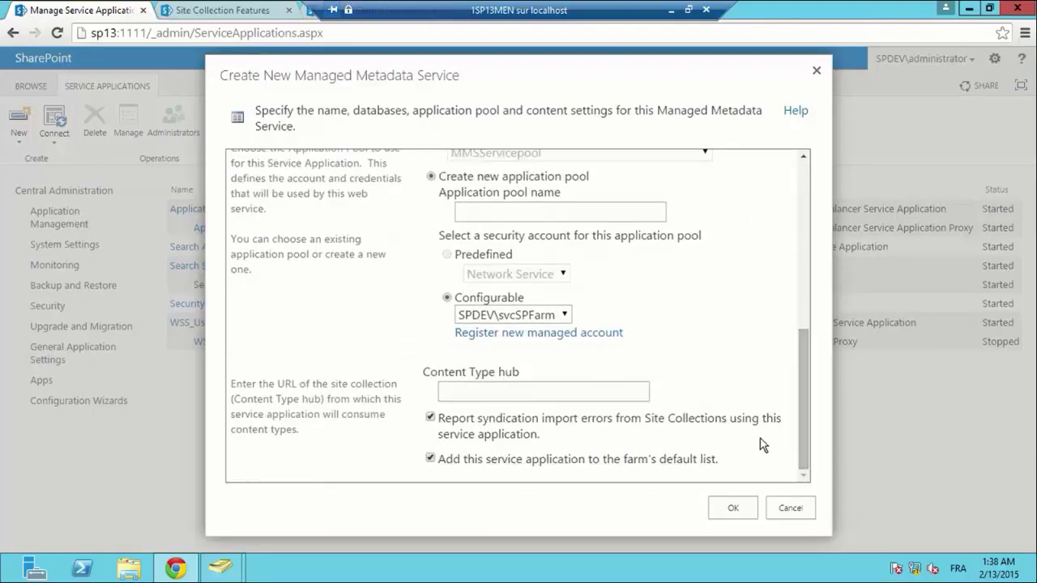
click(505, 393)
text(http://sp13:8080/)
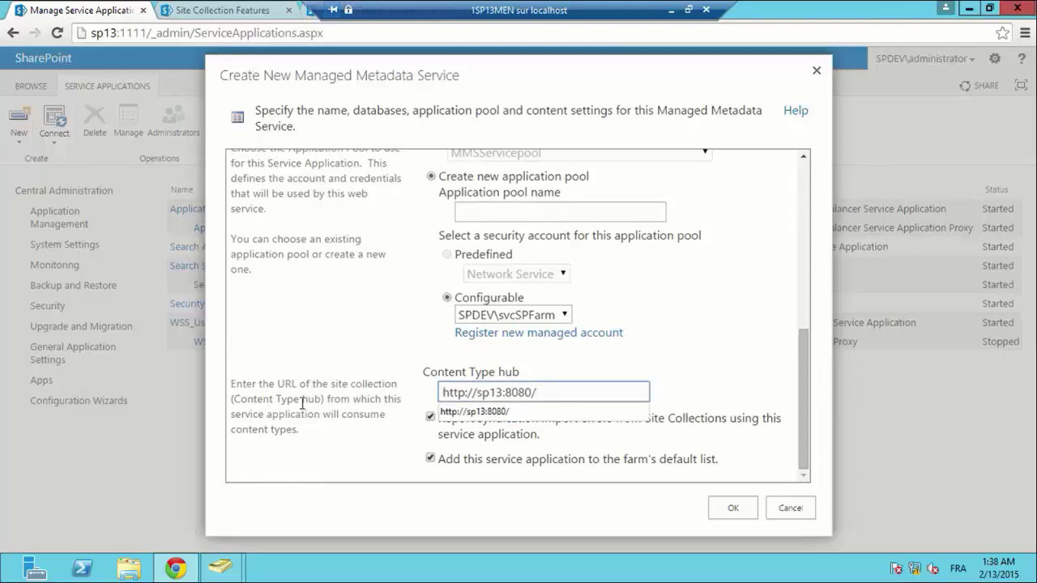
drag(301, 431, 232, 399)
key(ctrl+a)
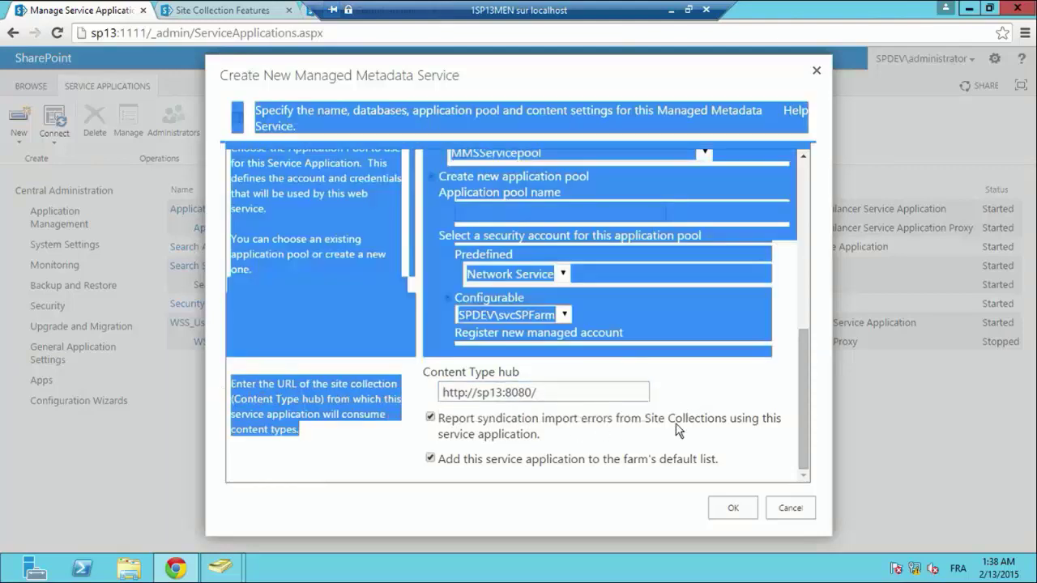
click(710, 390)
drag(807, 397, 805, 213)
Step: Set the service database name to MyMMSServiceDB
double_click(528, 187)
scroll(702, 250, down, 4)
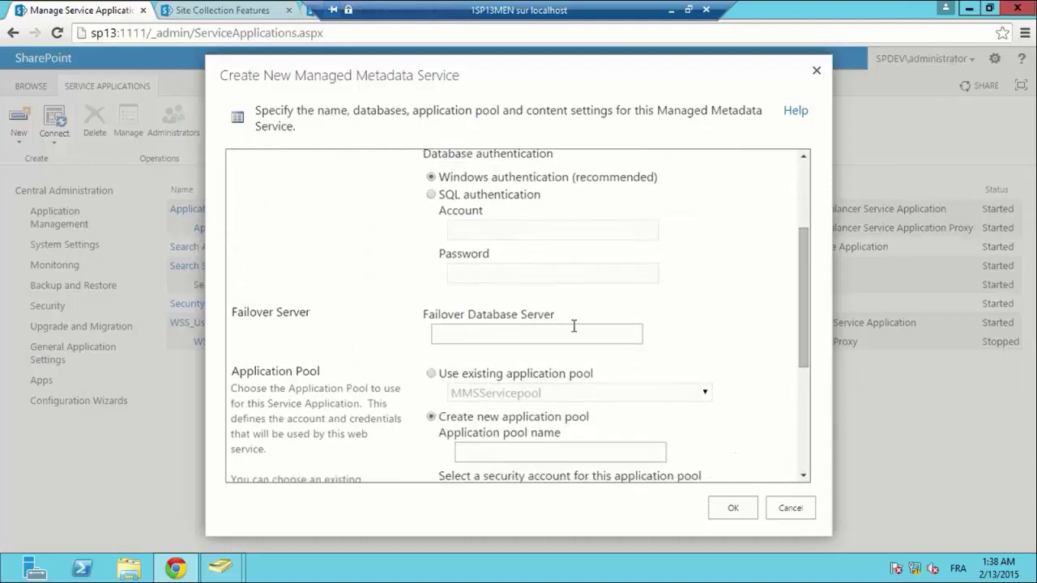
scroll(794, 273, up, 3)
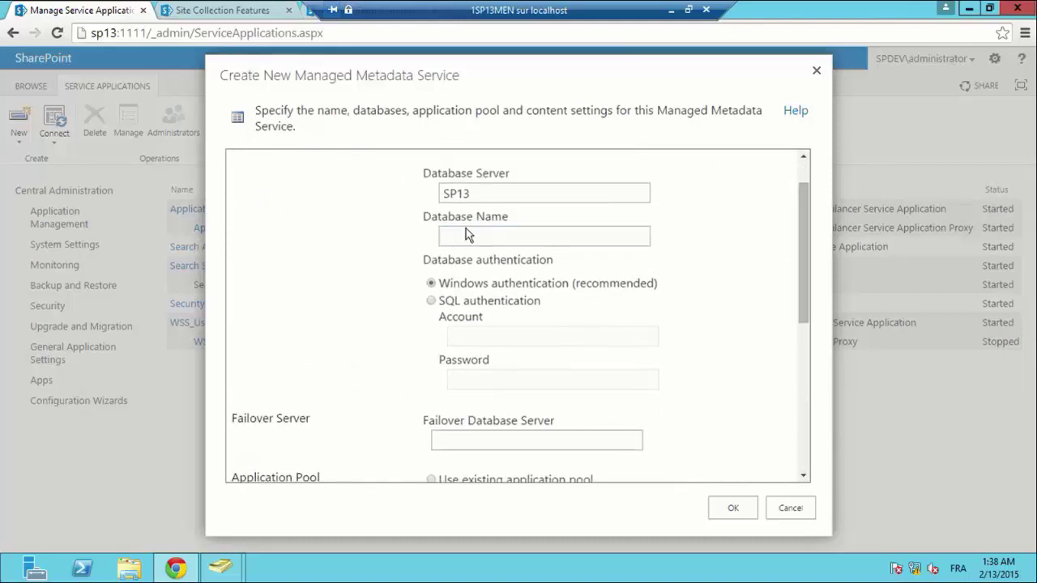
click(535, 243)
key(ctrl+v)
text(DB)
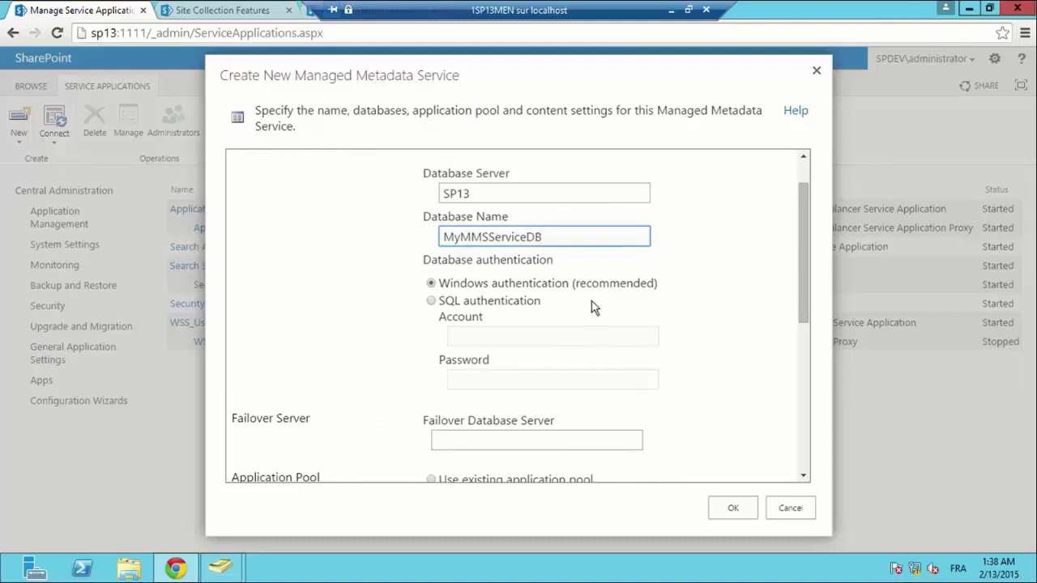
Step: Name the application pool MyMMSServiceAppPool and create the service
scroll(742, 298, down, 3)
scroll(741, 299, down, 3)
click(591, 254)
key(ctrl+v)
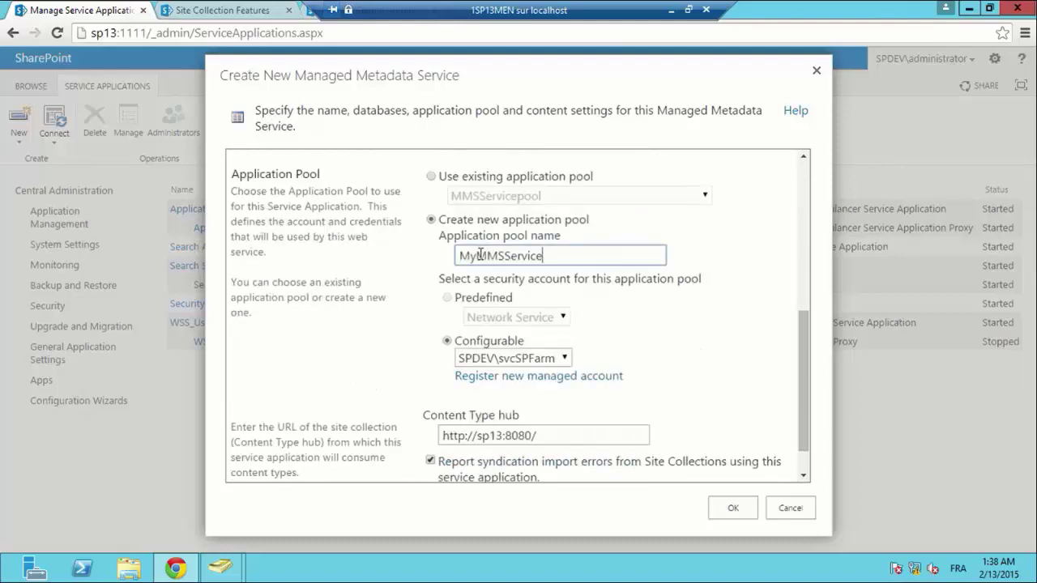
text(AppPool)
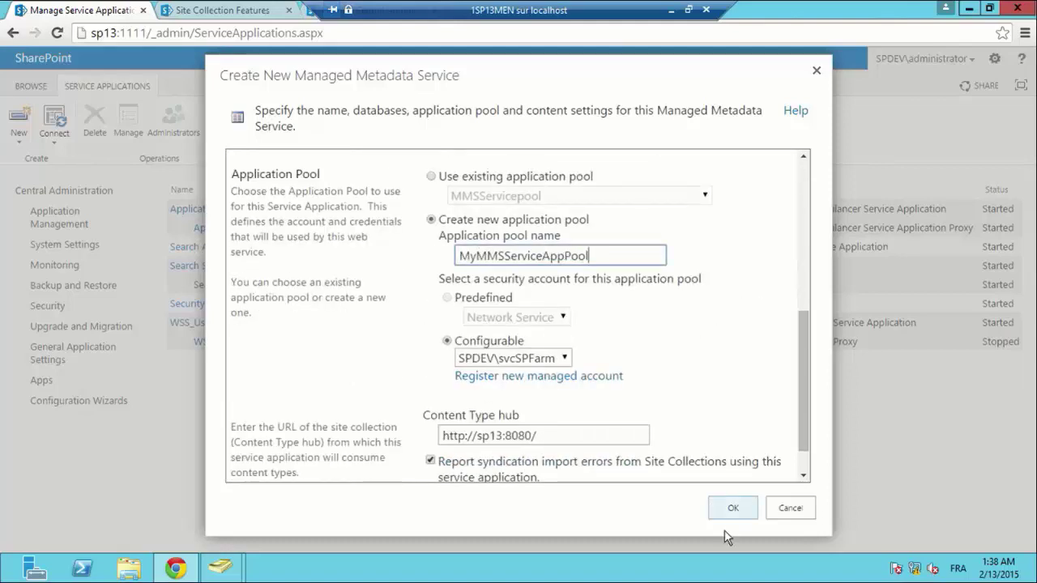
scroll(803, 394, down, 1)
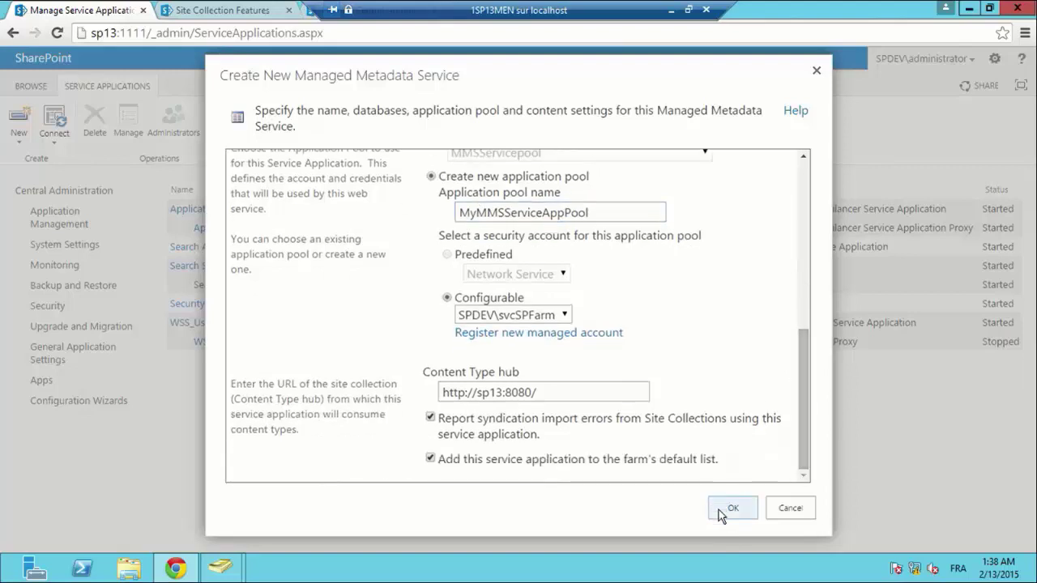
click(732, 511)
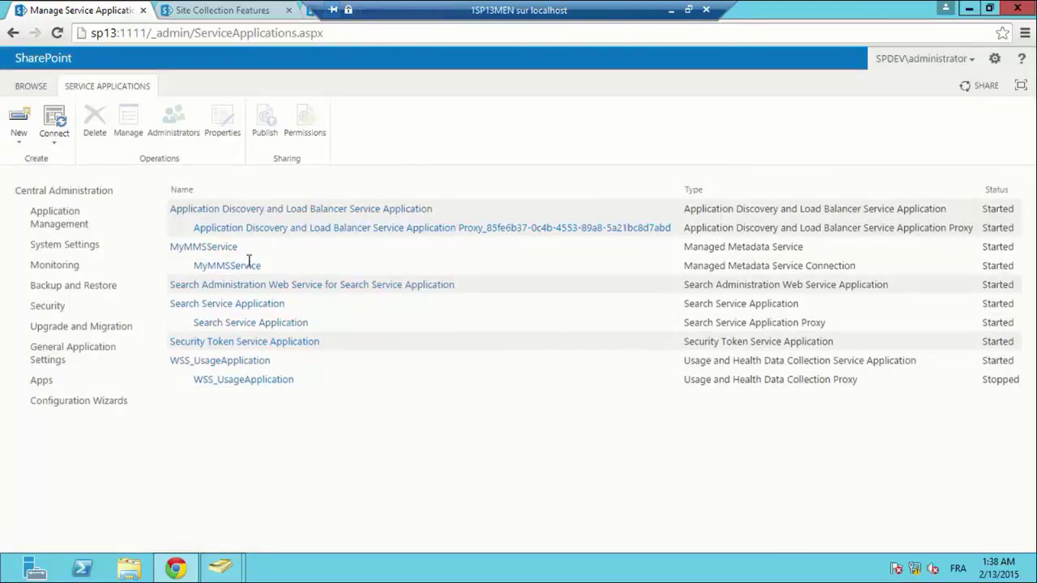
Step: On the hub site, start creating a new site column from Site Settings
click(226, 12)
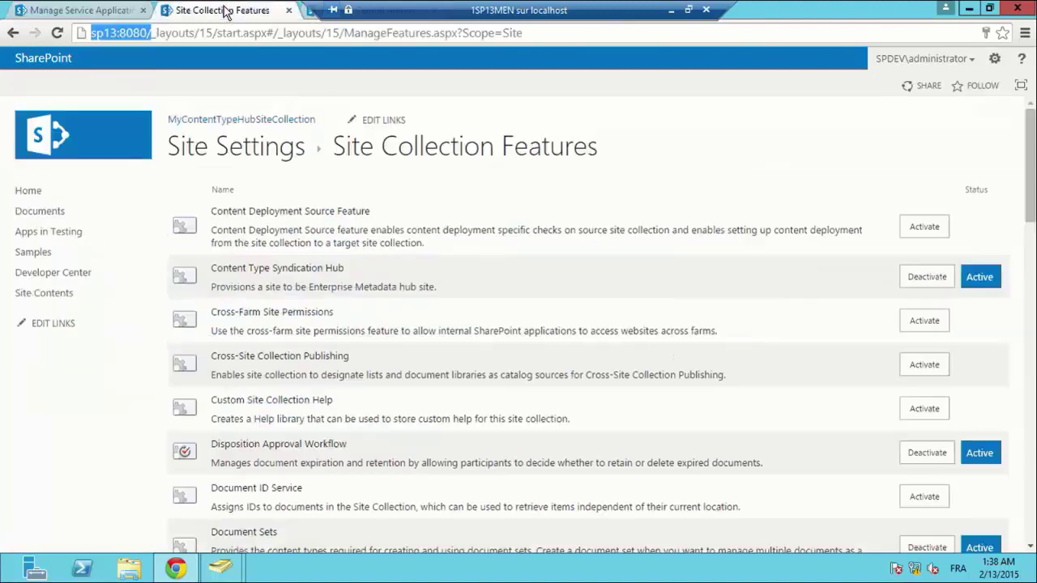
click(995, 58)
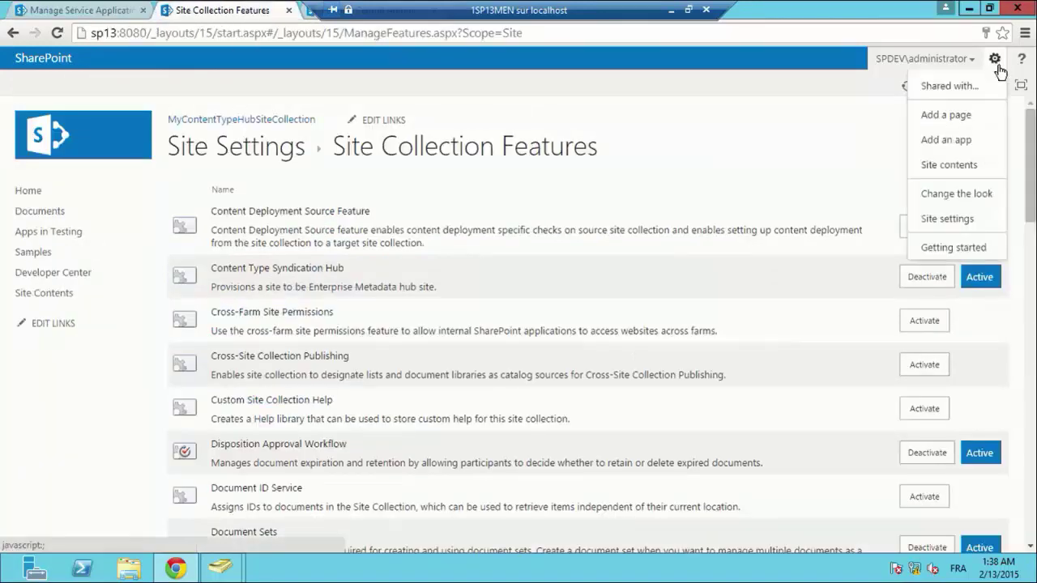
click(960, 217)
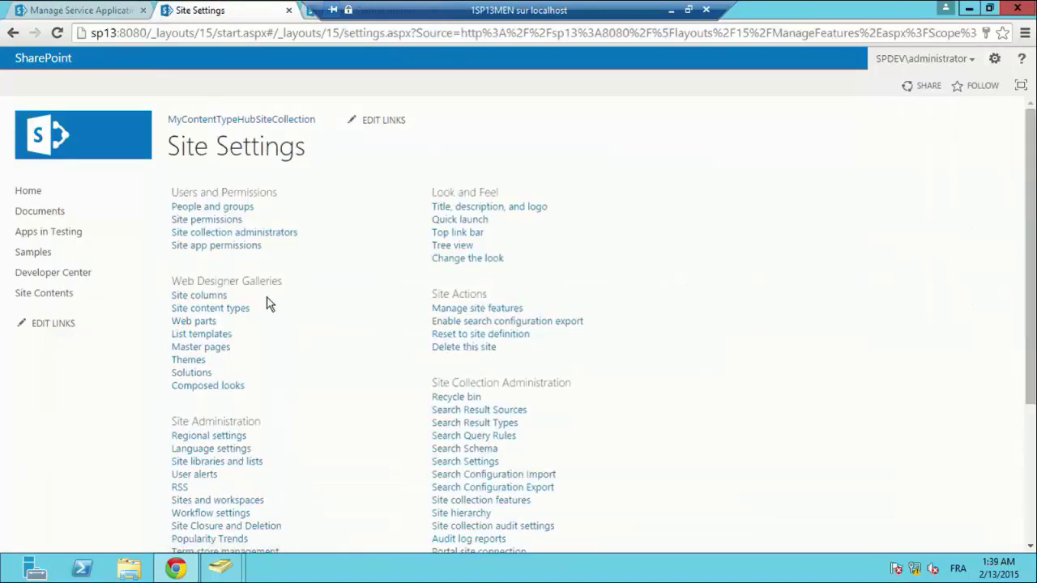
click(195, 299)
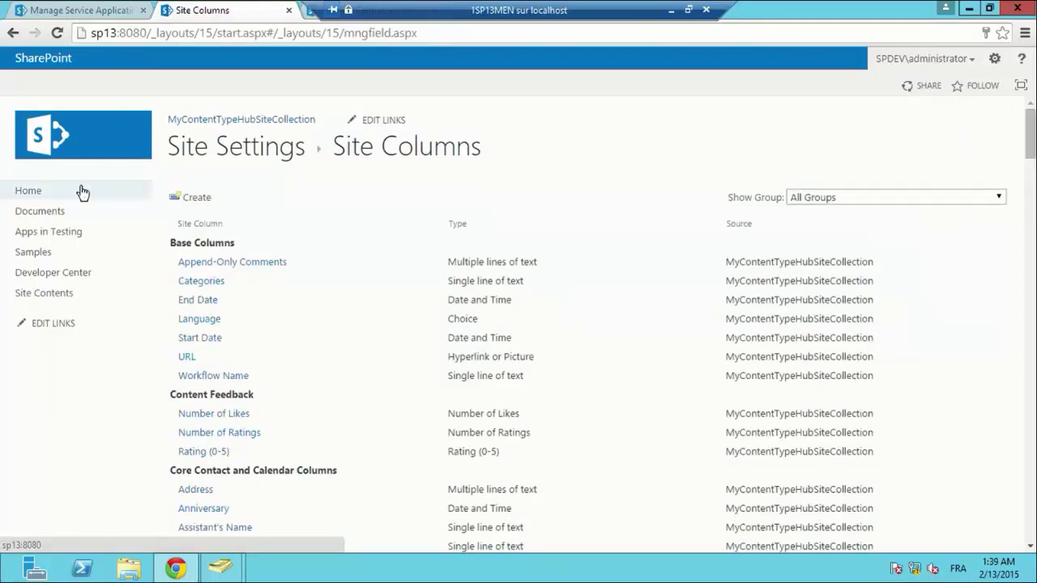
click(197, 198)
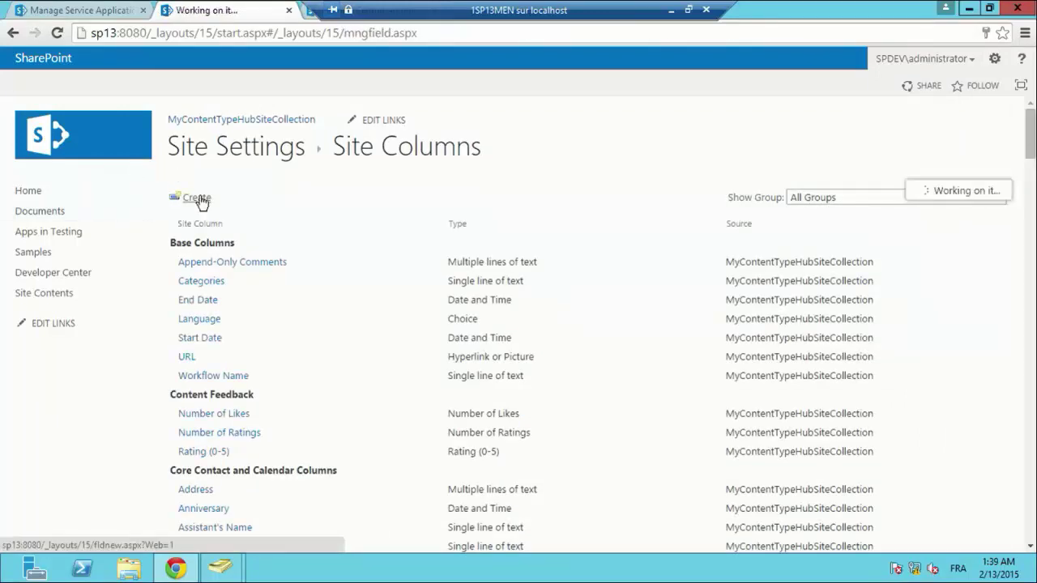
Step: Make the Grade column a Choice type with choices ICD1, ICD2 and ICD3
click(352, 210)
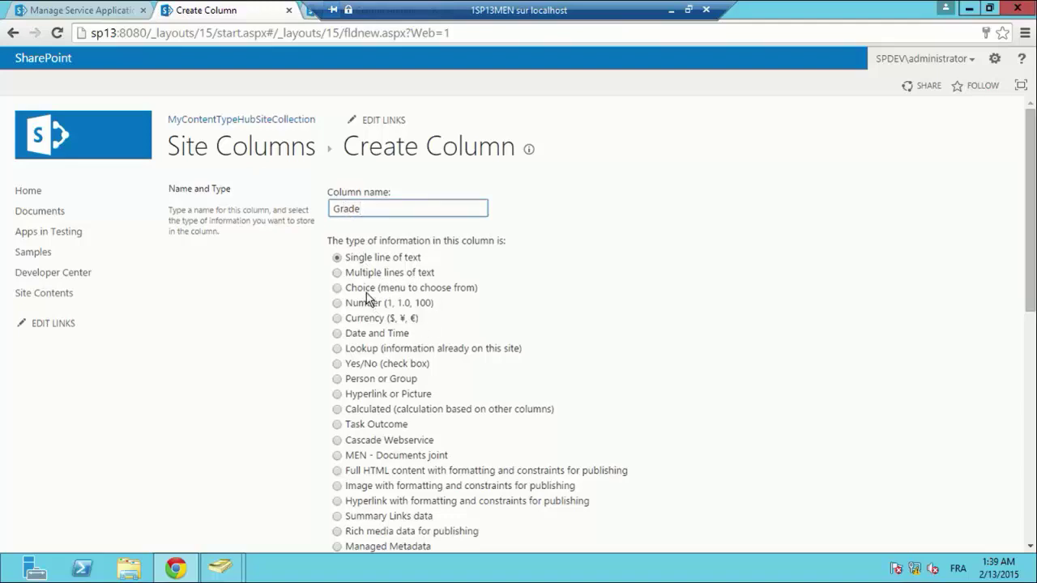
click(366, 290)
scroll(700, 370, down, 6)
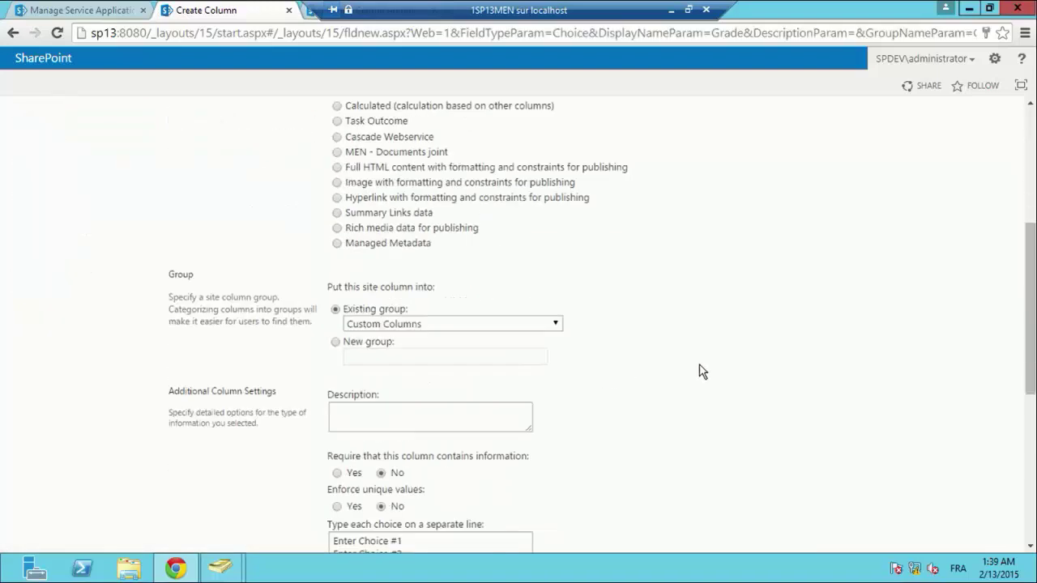
drag(440, 347, 324, 315)
text(ICD)
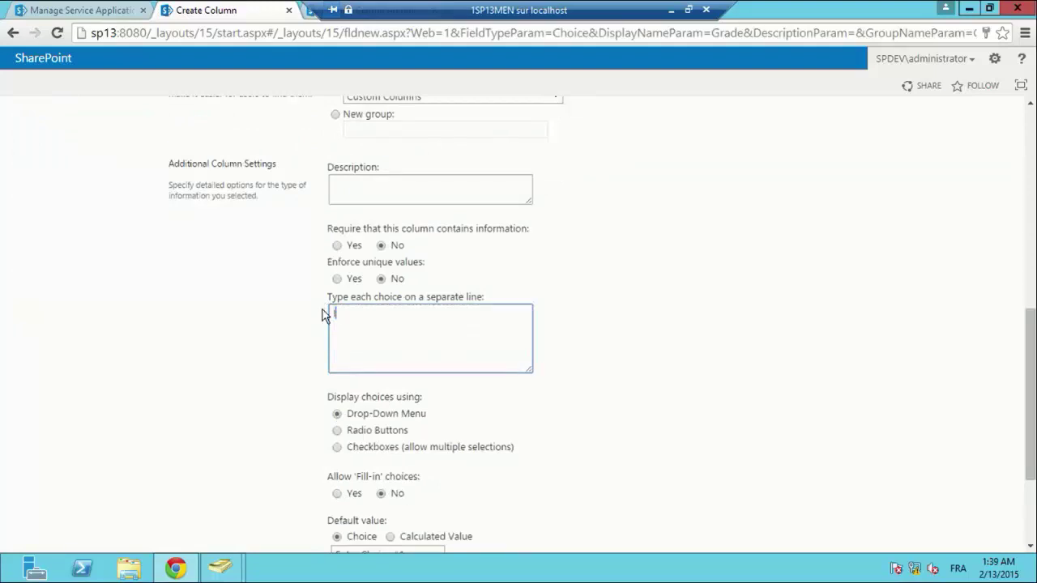
text(1)
key(Return)
text(ICD2)
key(Return)
text(ICD3)
Step: Set ICD1 as the default choice and save the Grade column
scroll(268, 403, down, 2)
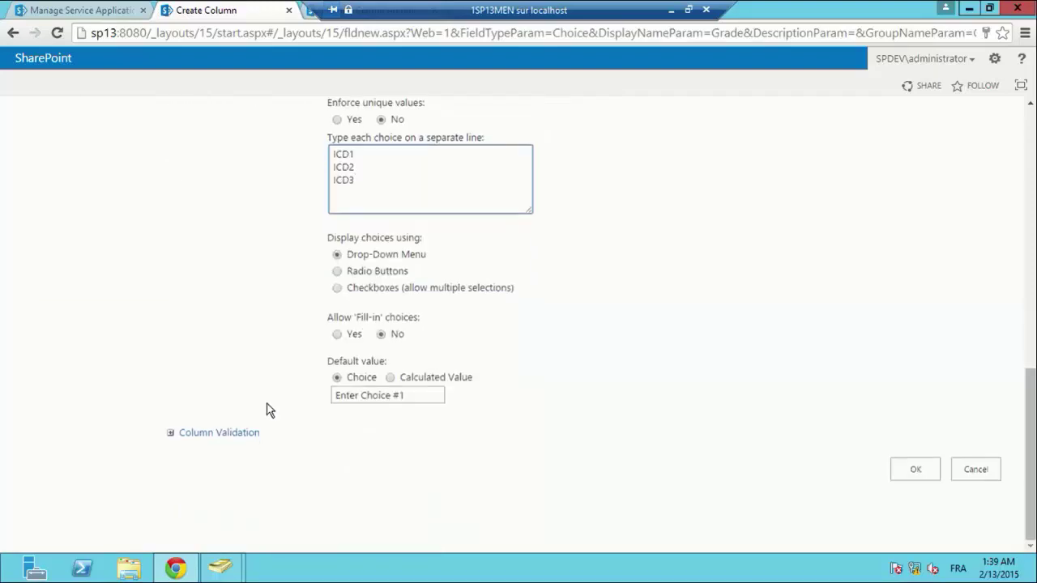
click(422, 401)
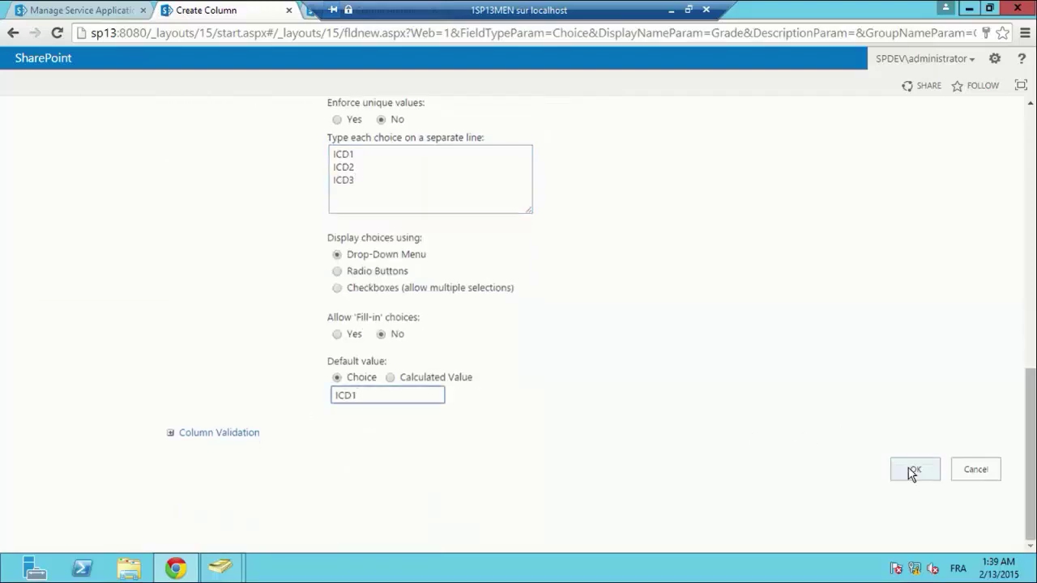
scroll(977, 447, up, 4)
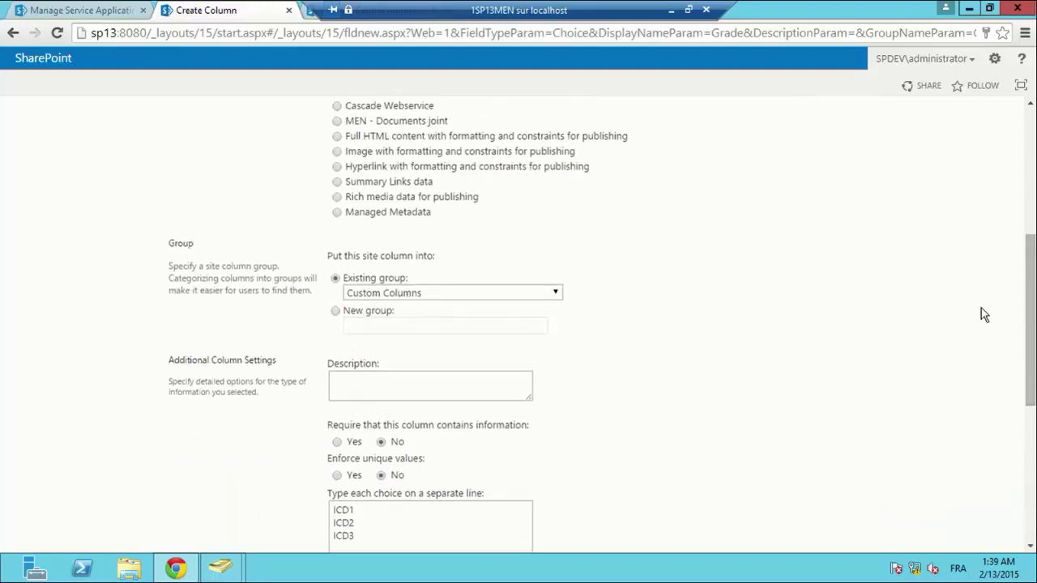
scroll(981, 308, down, 4)
click(915, 470)
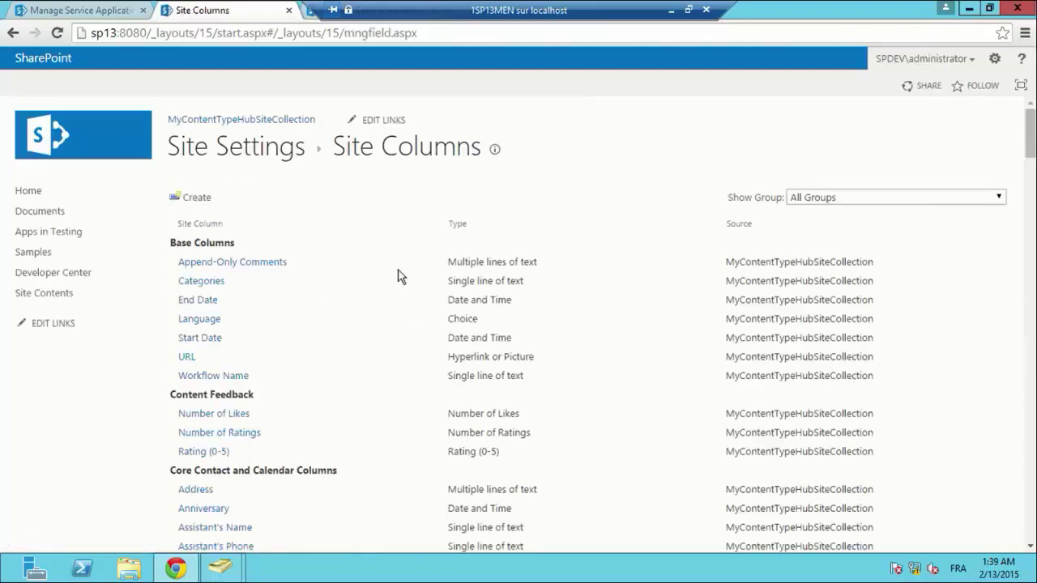
key(ctrl+f)
text(CUSTOM)
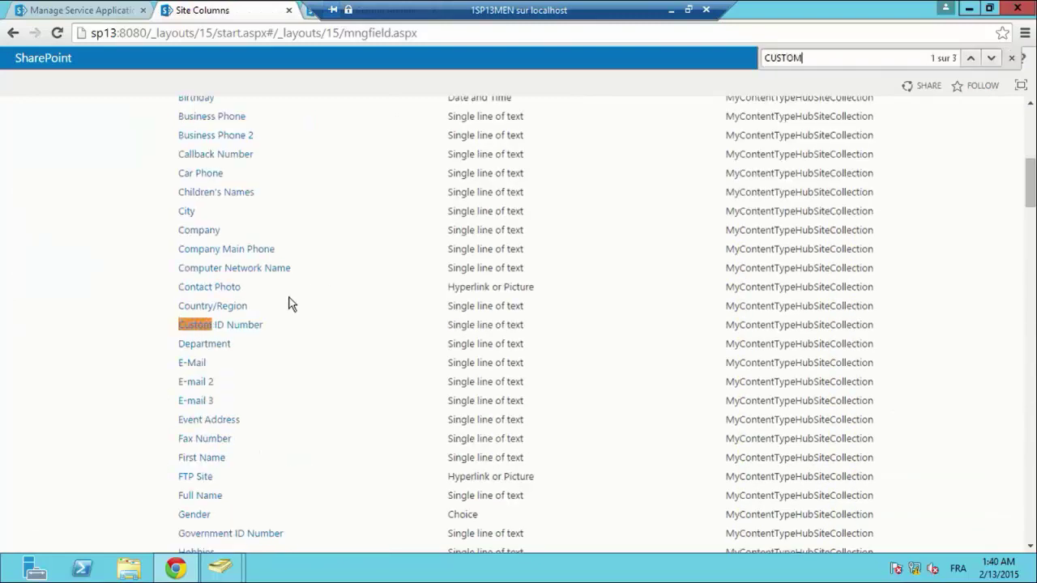
key(Return)
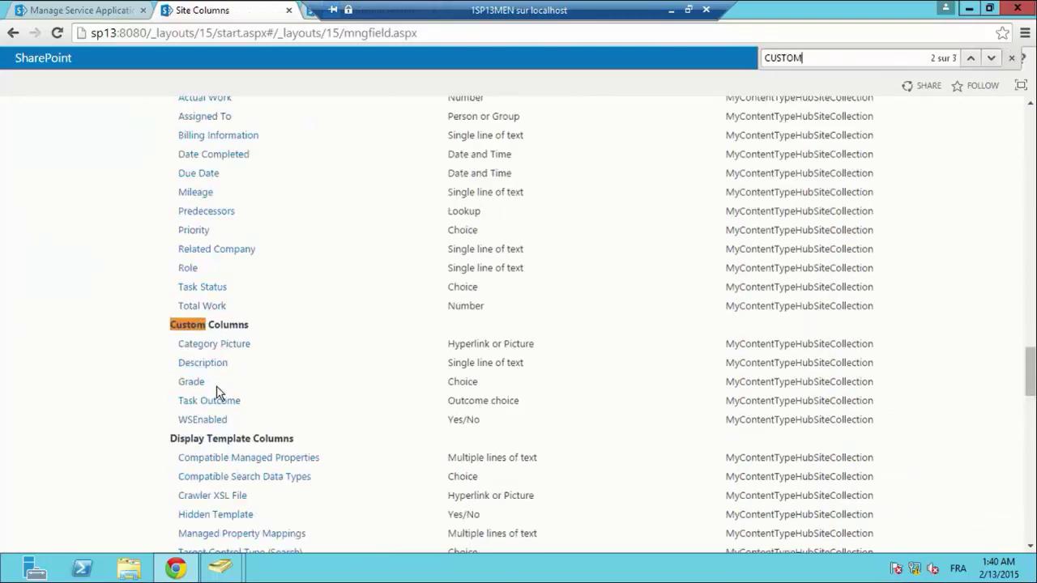
drag(209, 382, 176, 383)
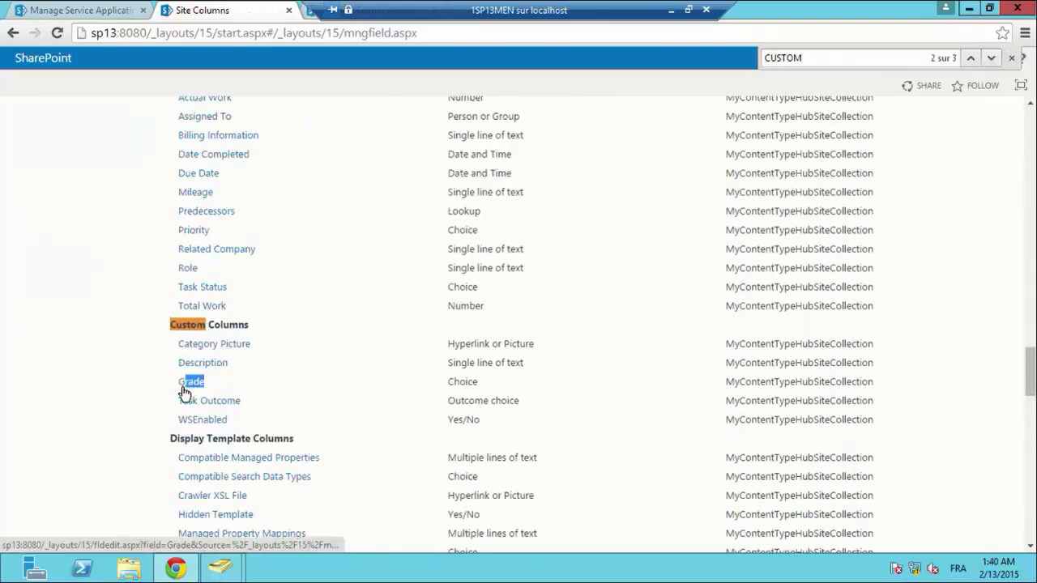
click(1011, 57)
click(995, 59)
click(950, 219)
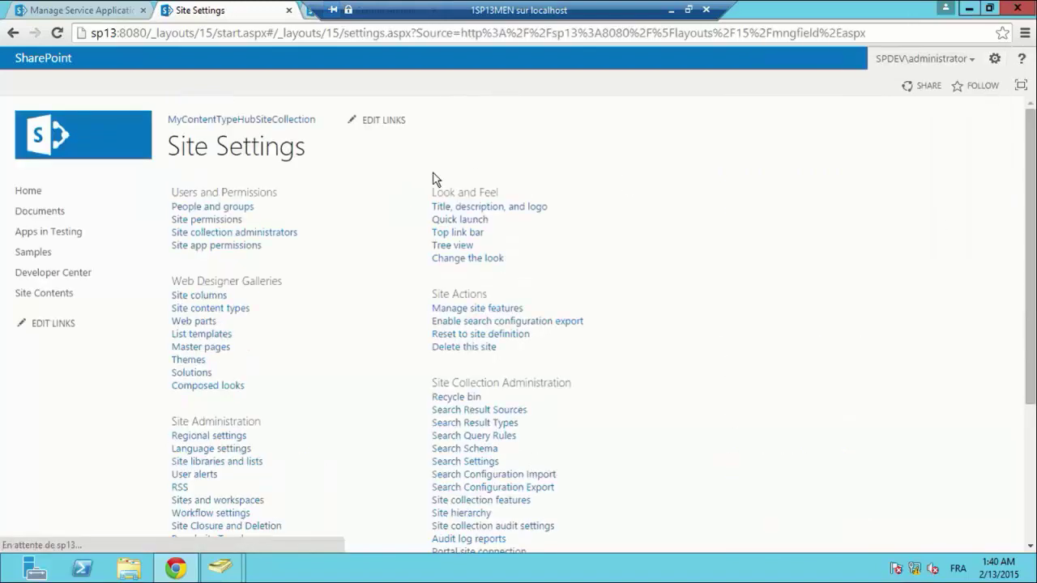
Step: Create content type SQLiEngineer, parent Item from List Content Types, in group Custom Content Types
click(204, 309)
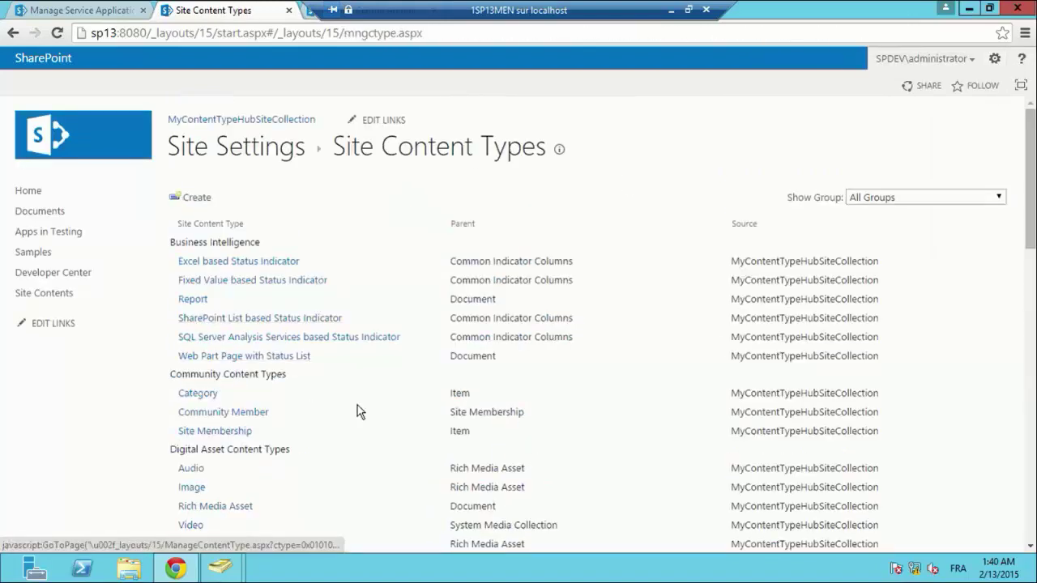
mouse_move(1034, 238)
mouse_down()
mouse_move(1034, 279)
mouse_move(1034, 231)
mouse_up()
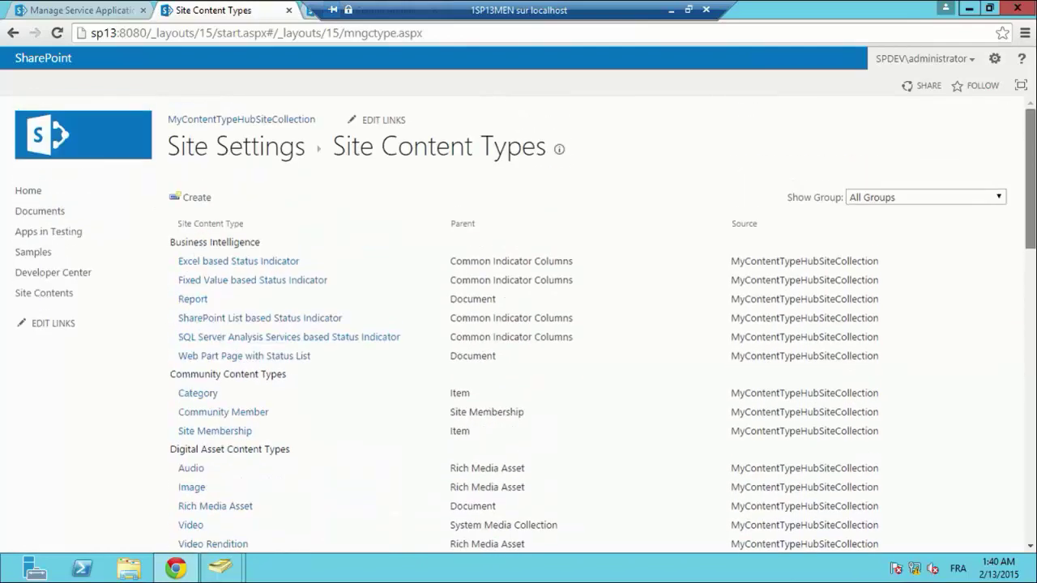
click(193, 197)
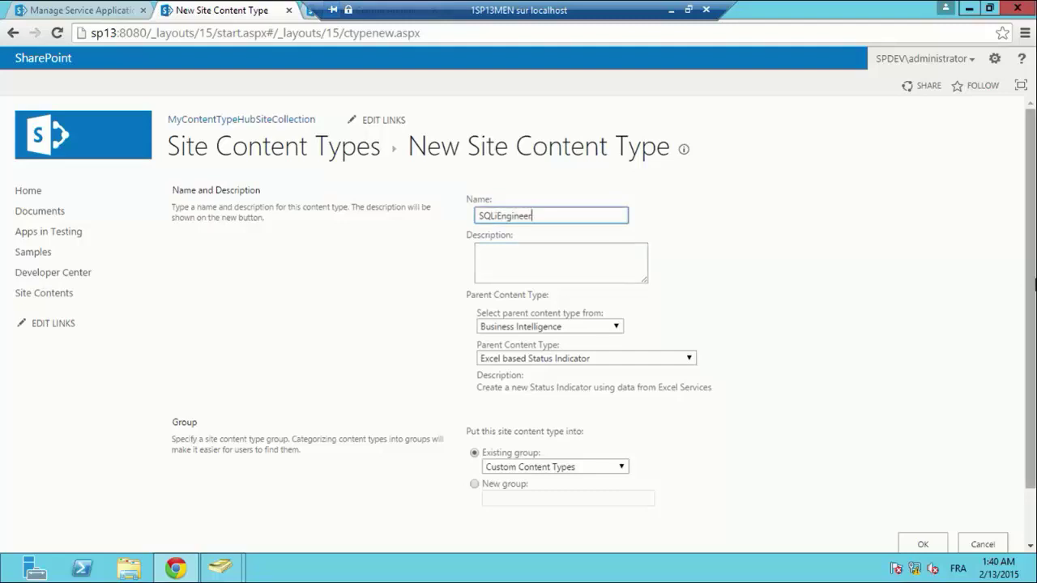
click(499, 216)
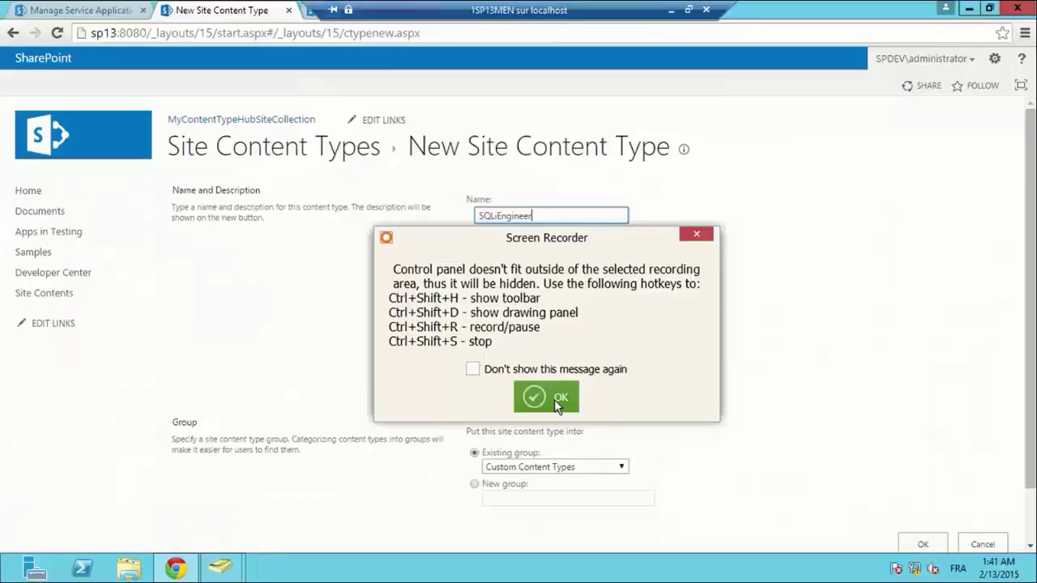
click(552, 398)
click(584, 328)
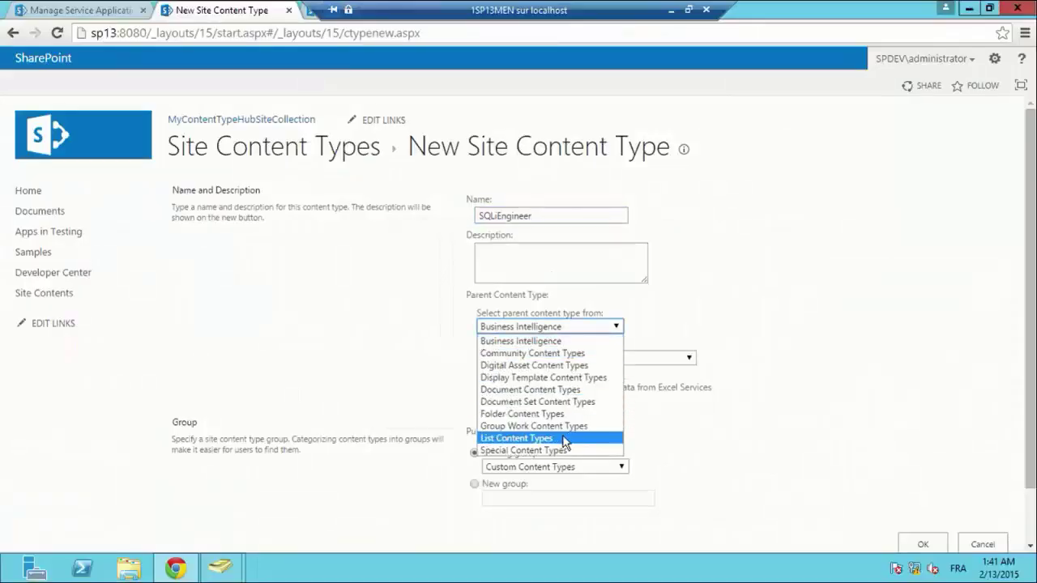
click(545, 437)
click(567, 358)
click(548, 433)
click(702, 403)
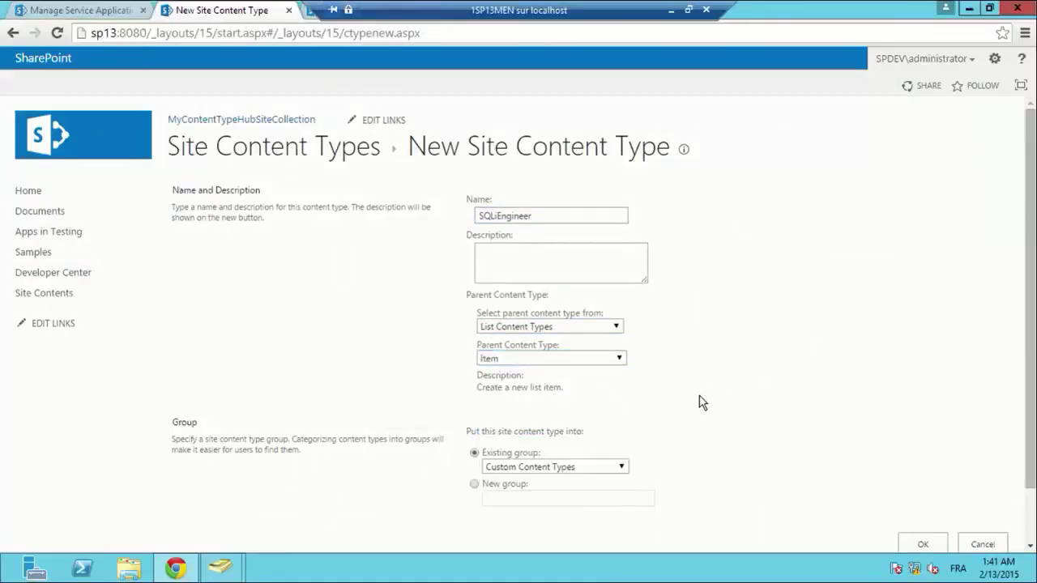
scroll(976, 523, down, 1)
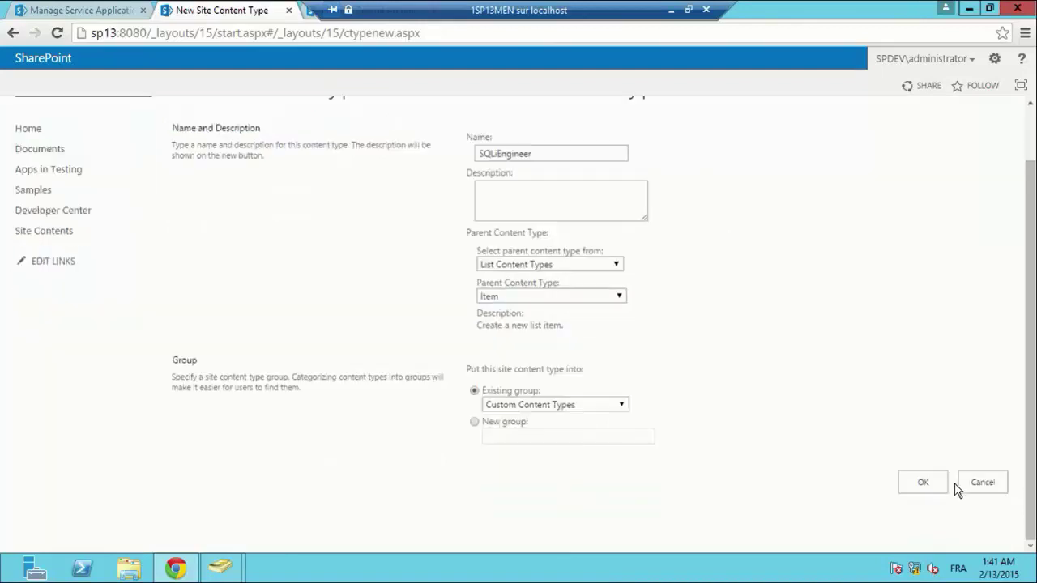
click(922, 484)
Step: Add the existing Grade column from Custom Columns to SQLiEngineer
scroll(351, 317, down, 2)
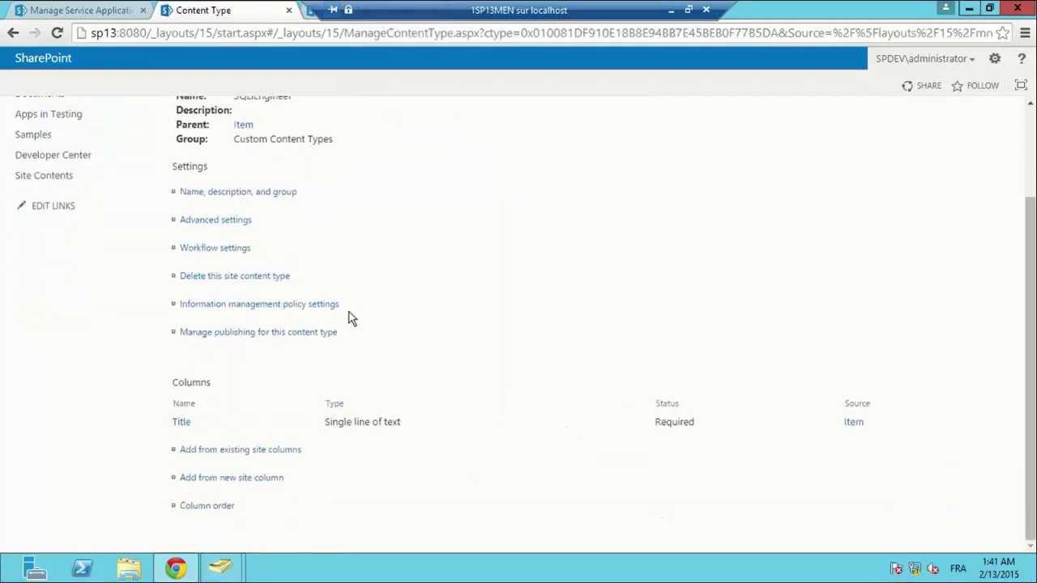
click(216, 450)
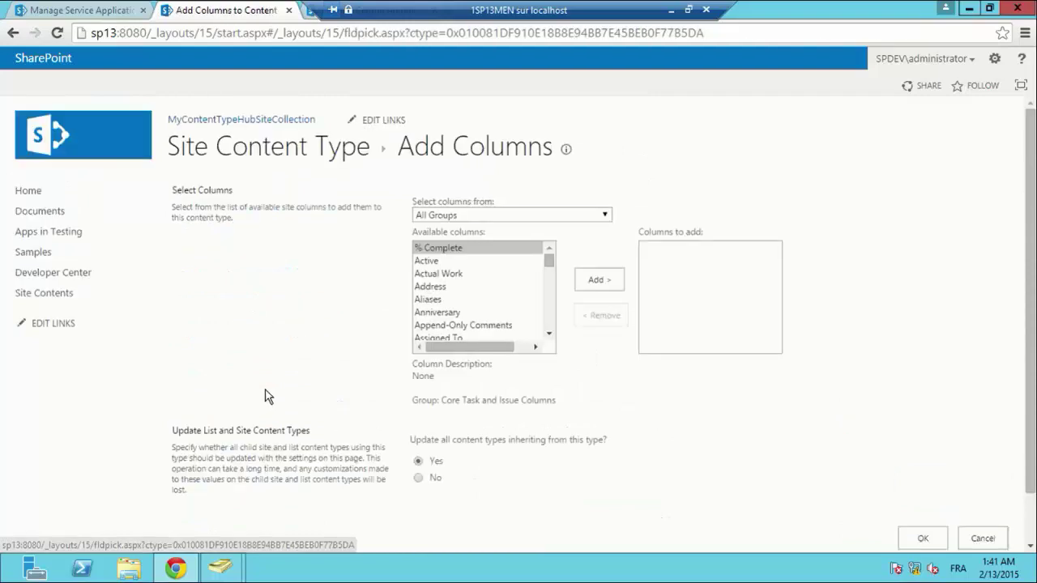
click(549, 261)
click(513, 214)
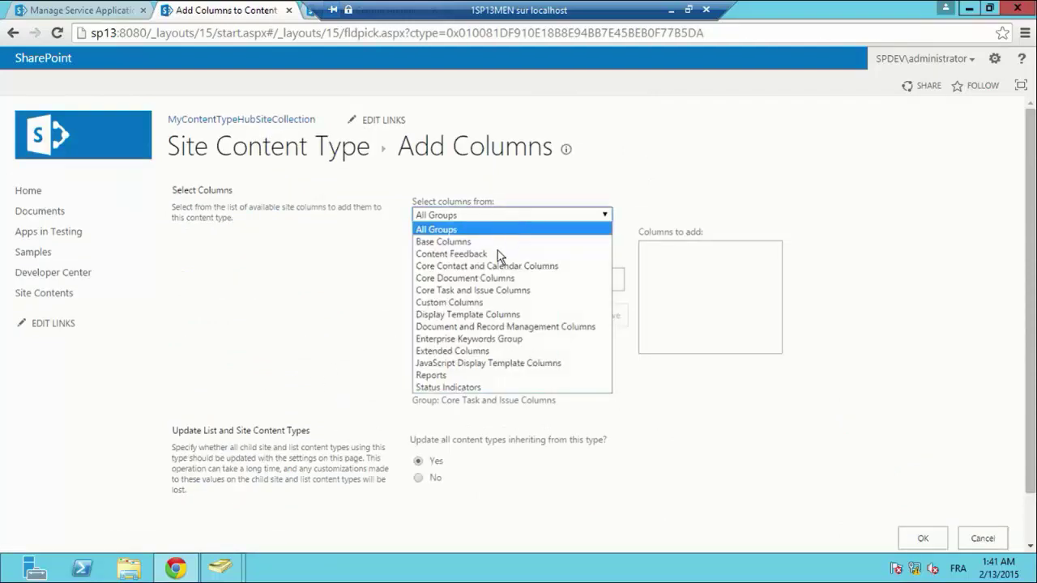
click(452, 300)
click(441, 274)
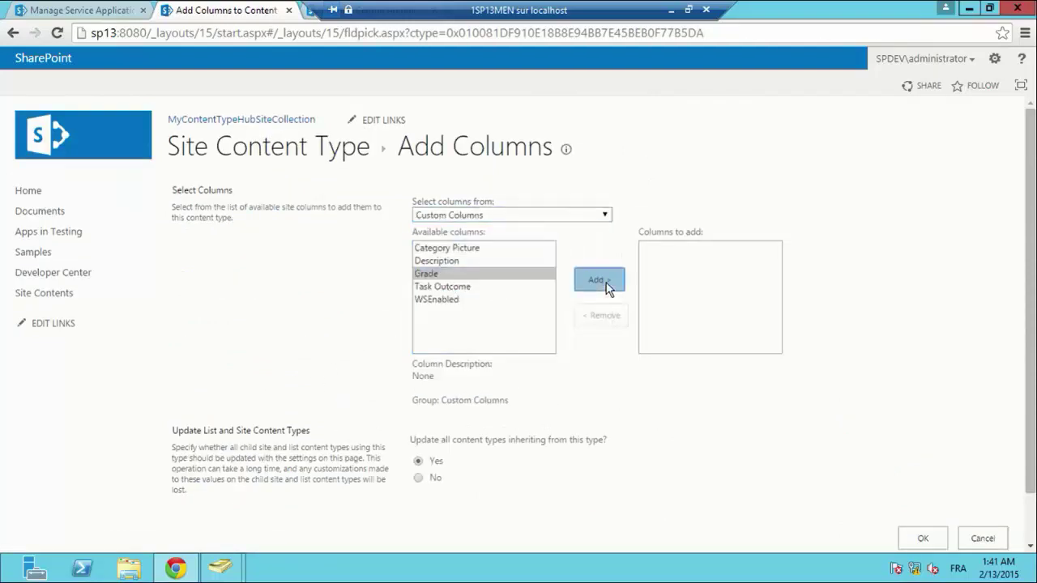
click(600, 279)
drag(1027, 357, 1033, 404)
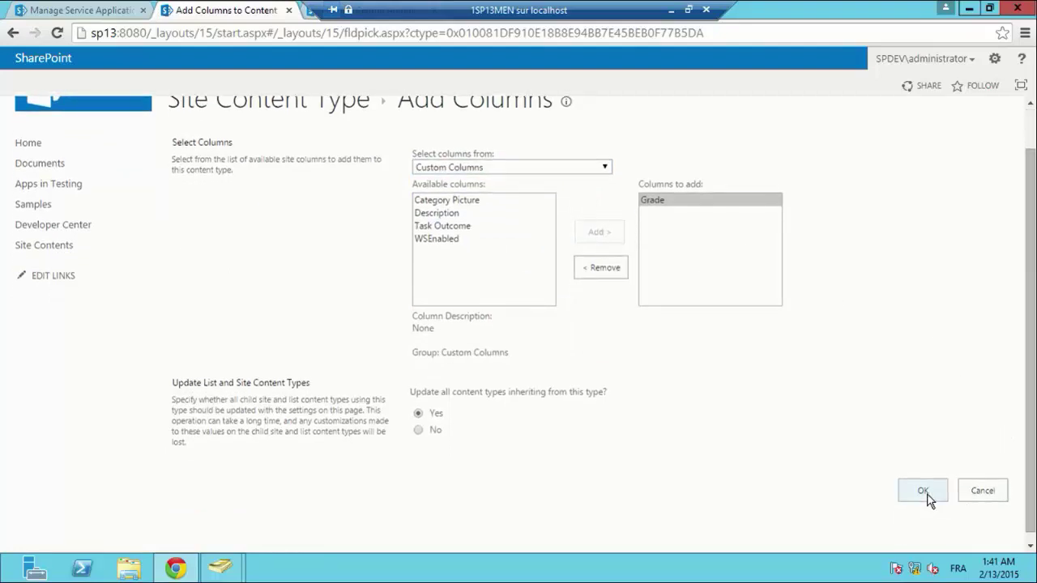
click(923, 492)
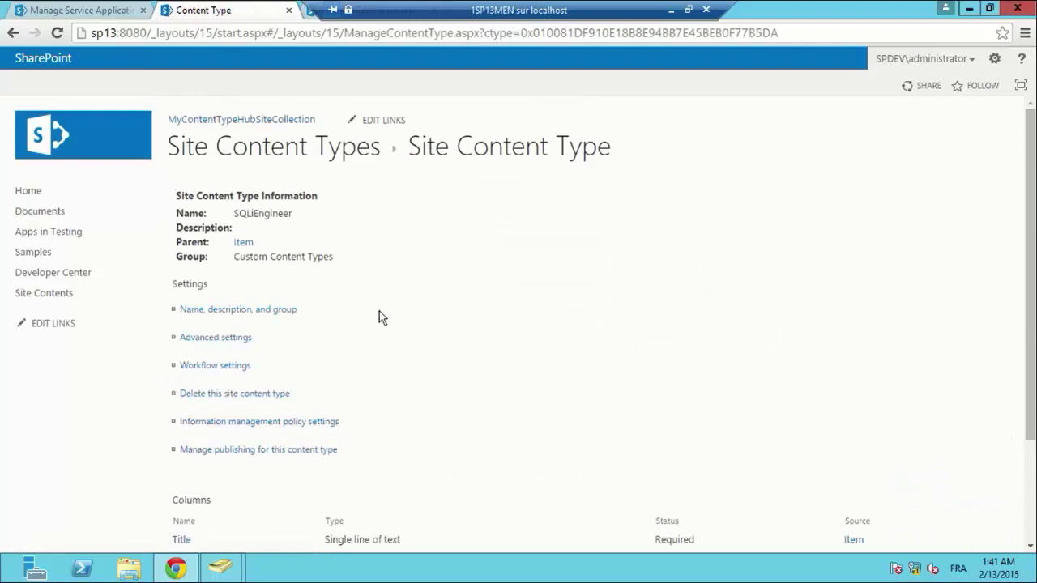
Step: Open the hub's Site Settings from the gear menu, briefly checking Manage Service Applications
click(995, 59)
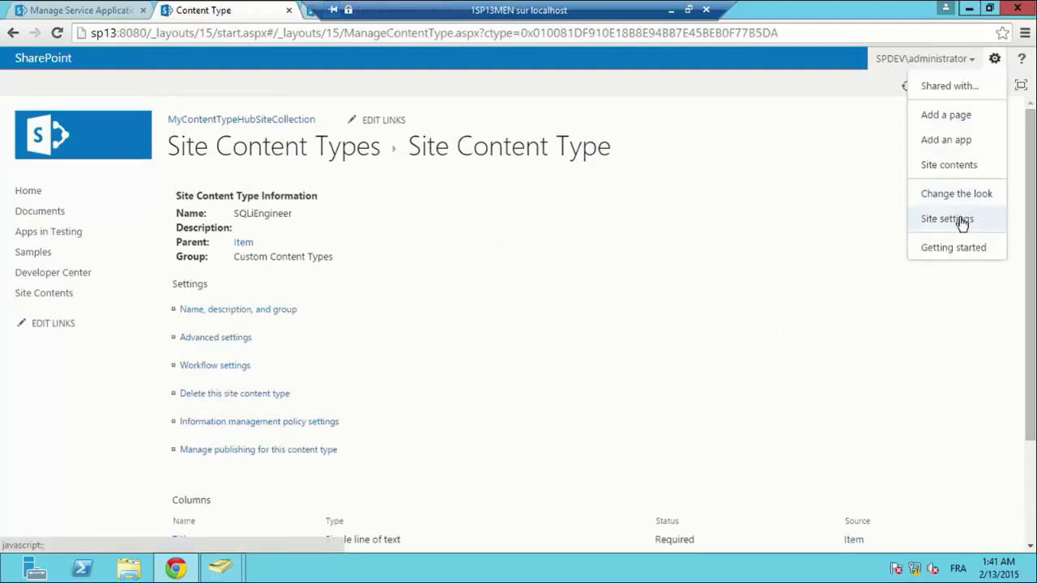
click(960, 221)
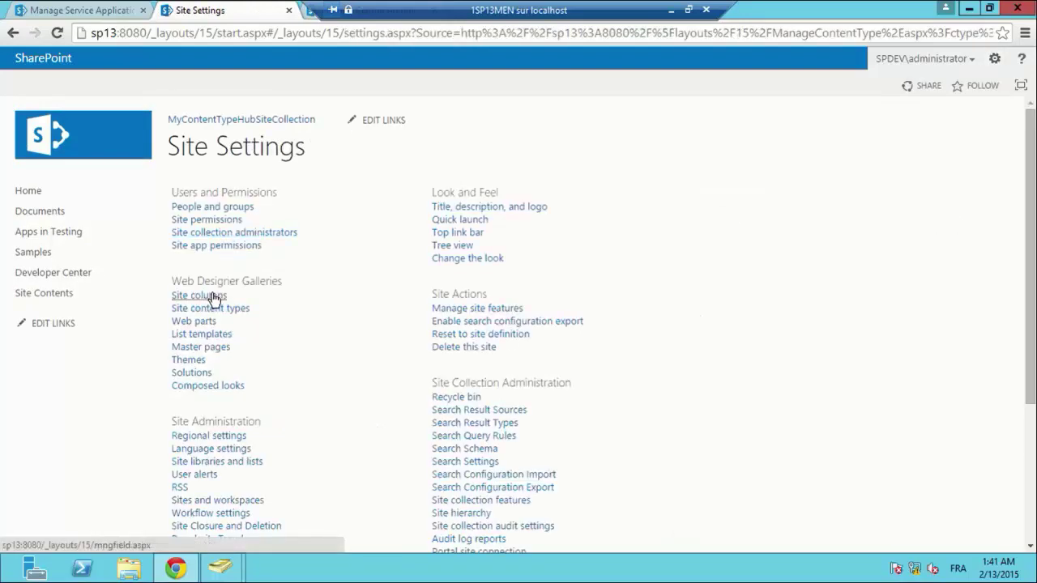
click(98, 17)
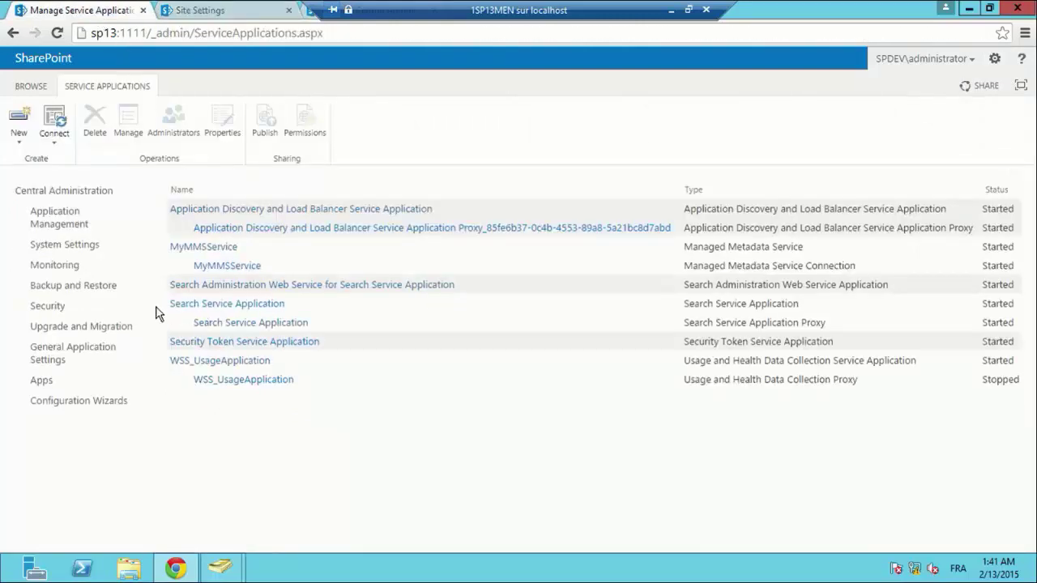
click(194, 11)
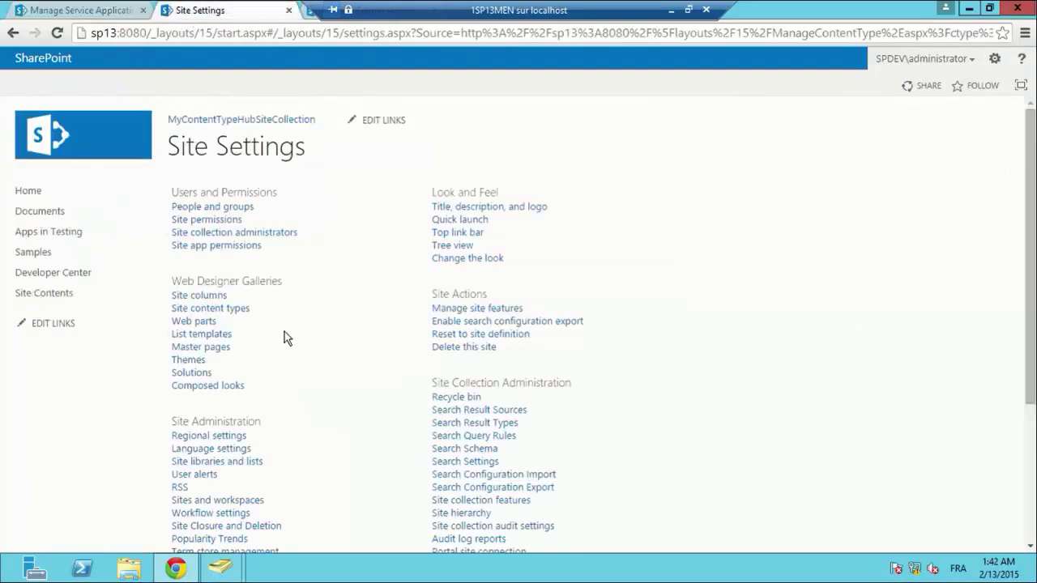
Step: Open SQLiEngineer's Manage publishing page and try to publish it
click(224, 309)
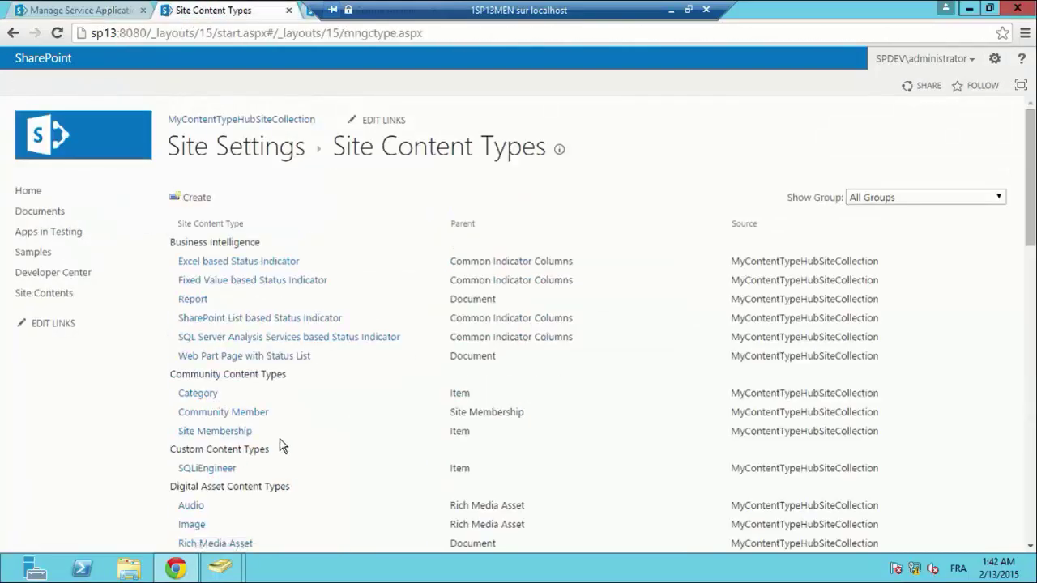
click(217, 468)
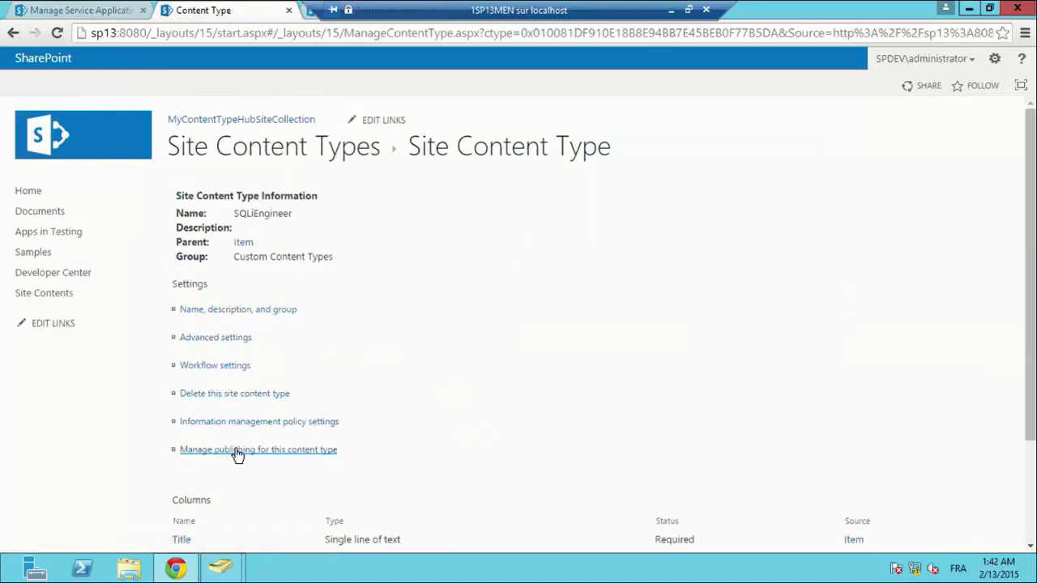
drag(342, 453, 175, 452)
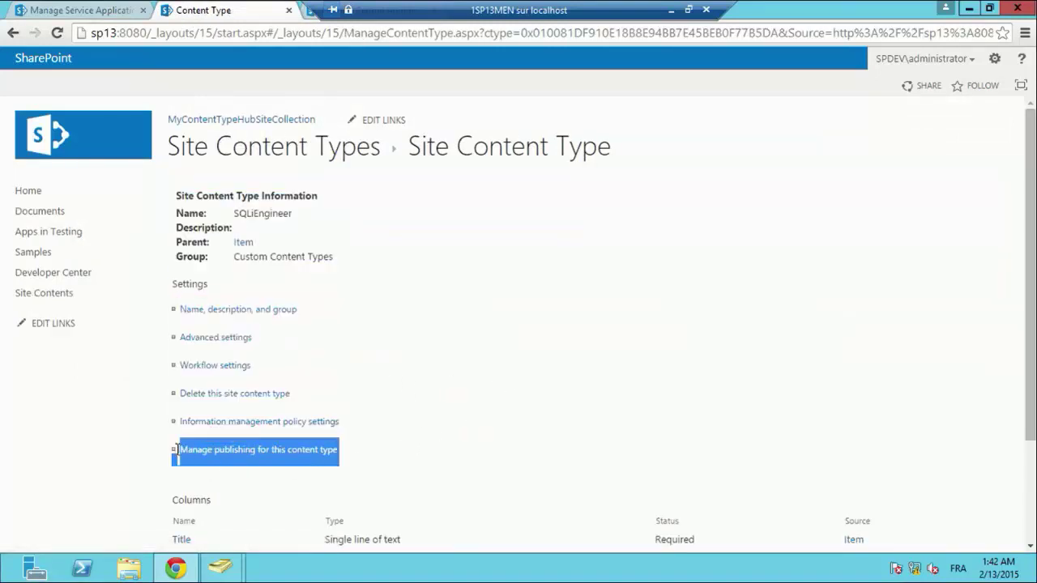
click(415, 465)
click(307, 456)
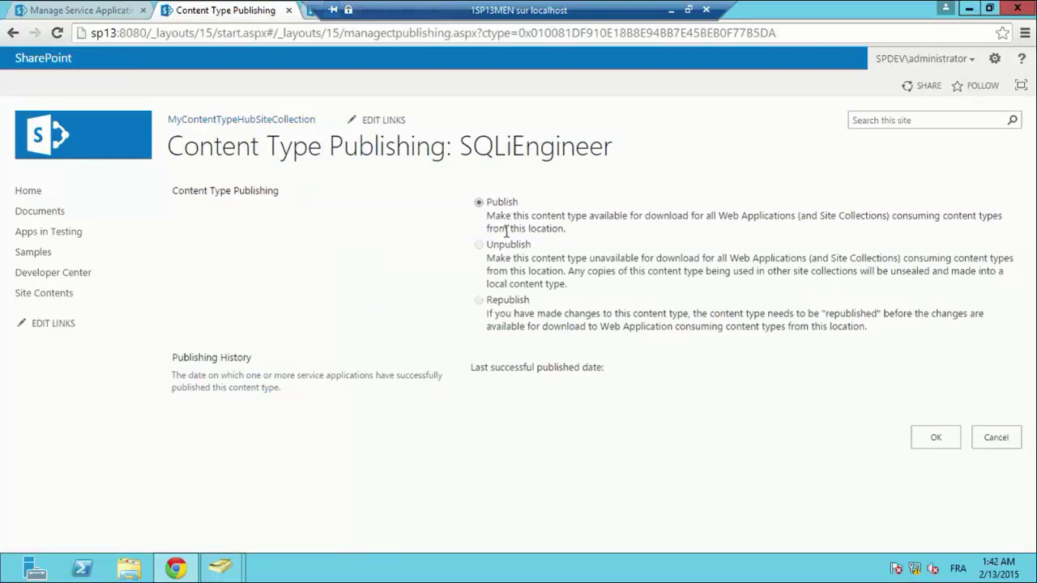
click(935, 438)
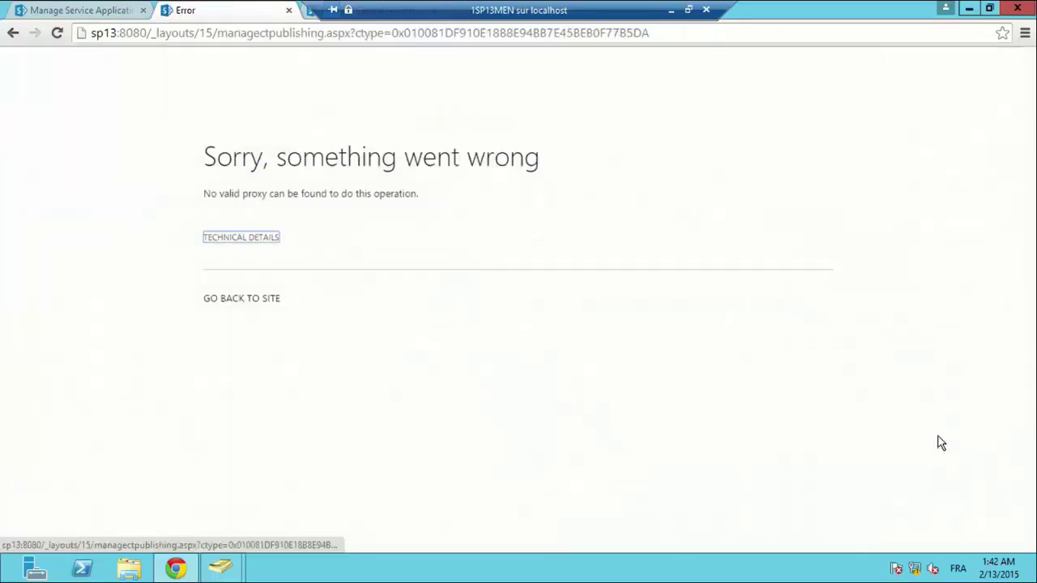
Step: Note the 'No valid proxy can be found' error, go back, and return to service applications
drag(234, 195, 338, 213)
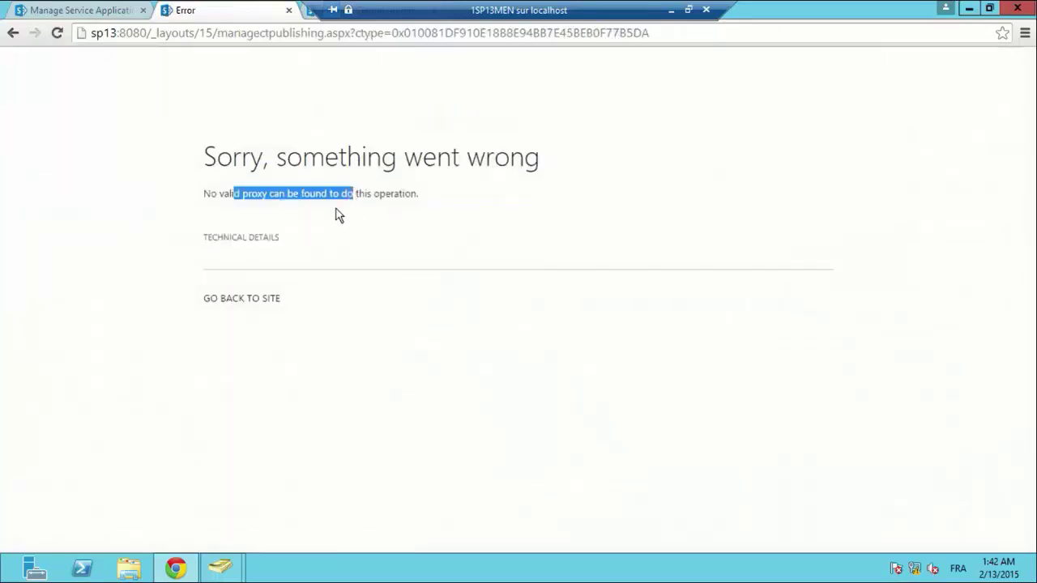
click(157, 102)
click(13, 33)
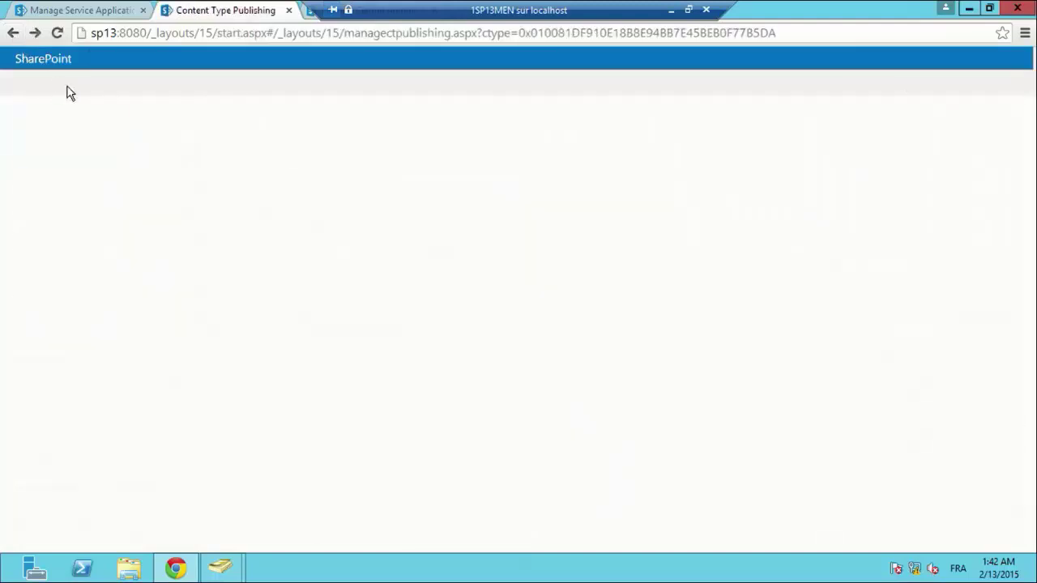
click(96, 13)
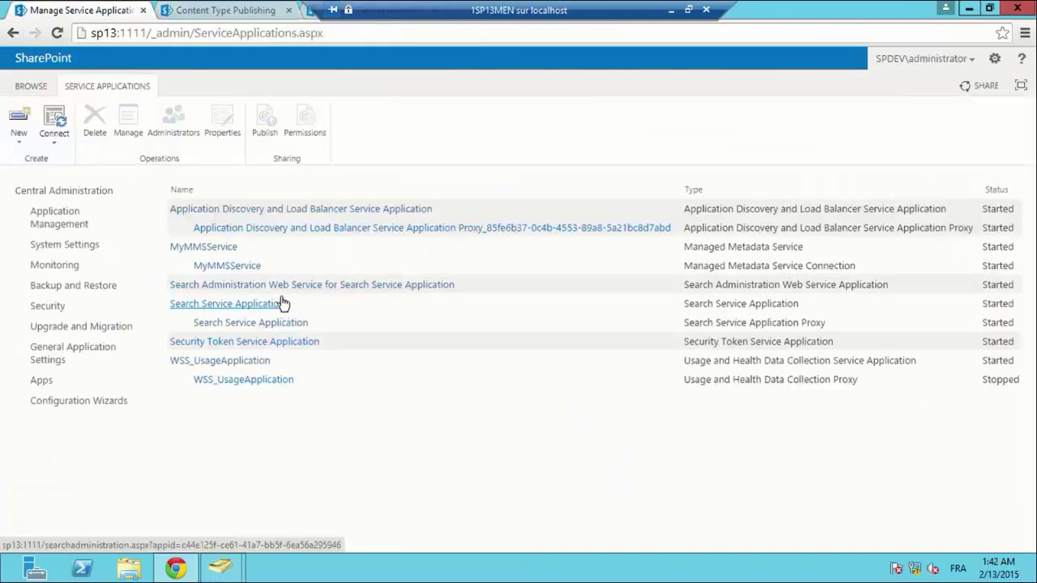
Step: Try MyMMSService's properties and term store, then open Manage services on server
click(278, 269)
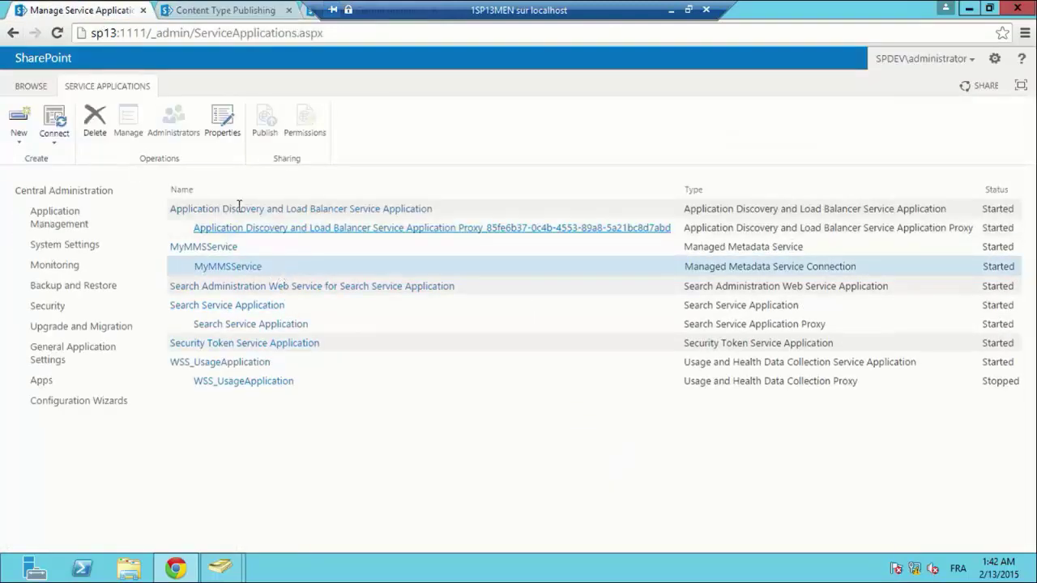
click(222, 120)
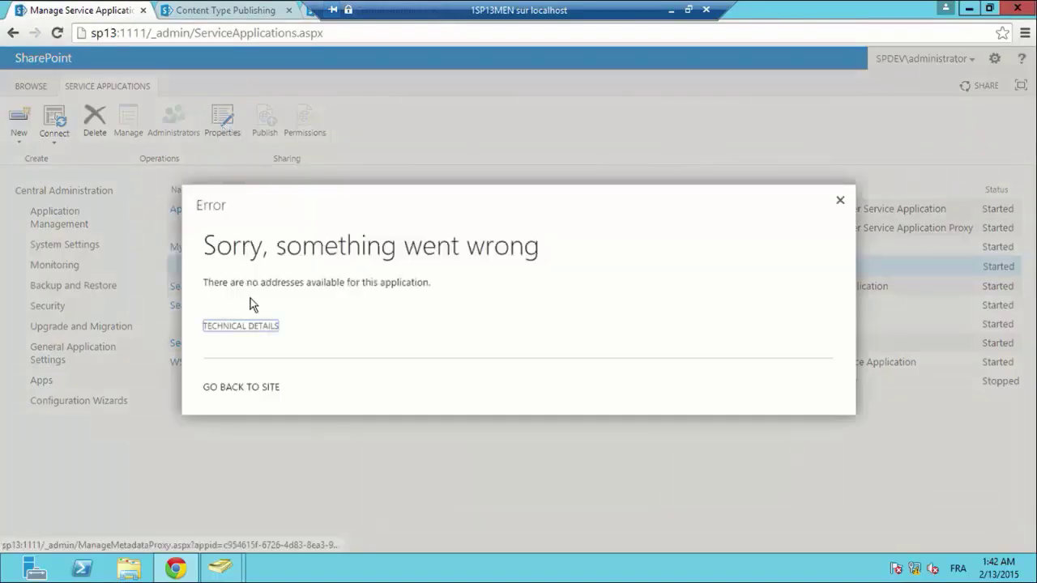
click(840, 200)
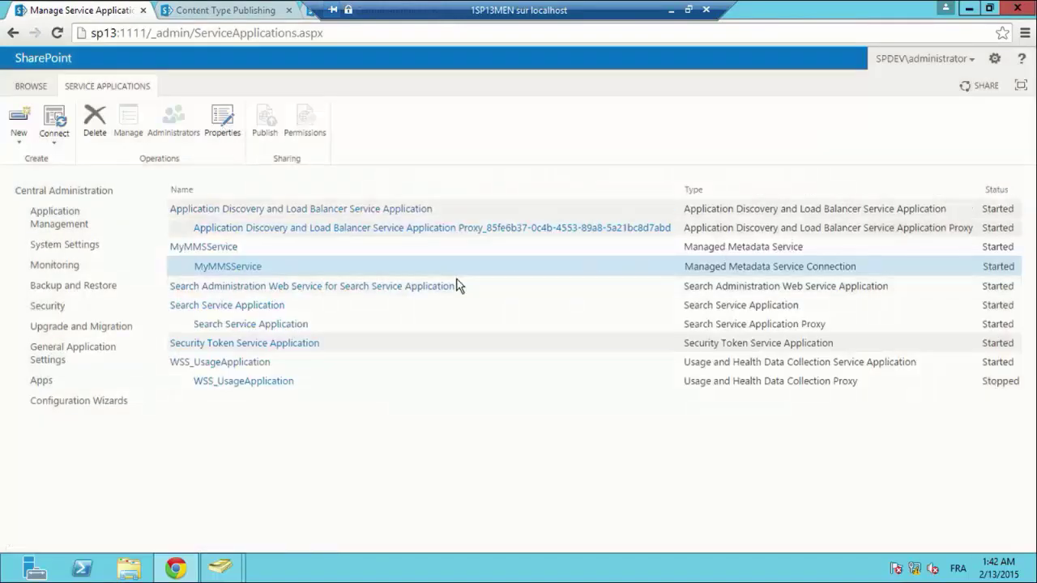
click(204, 247)
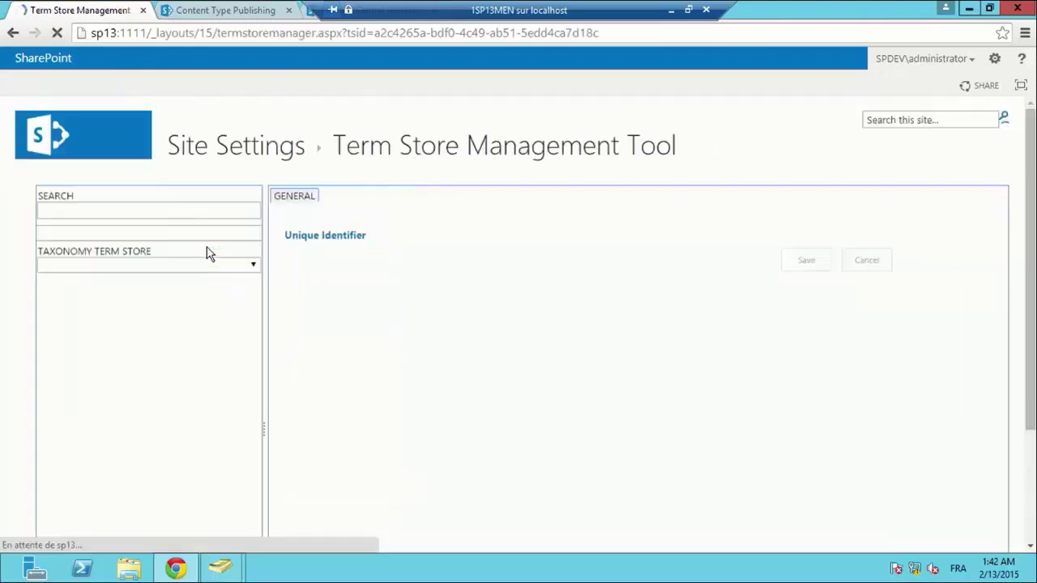
click(47, 146)
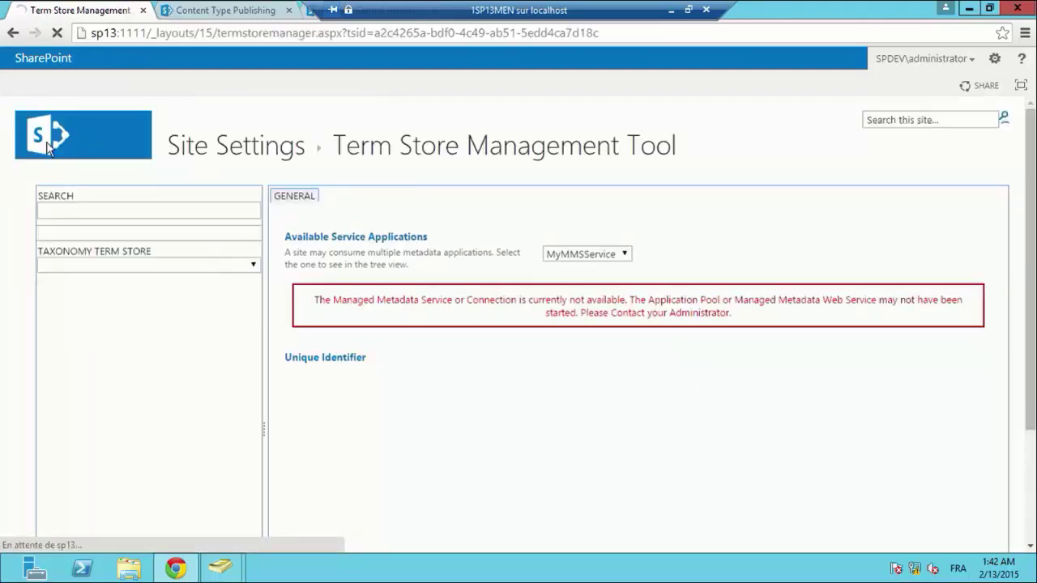
click(569, 272)
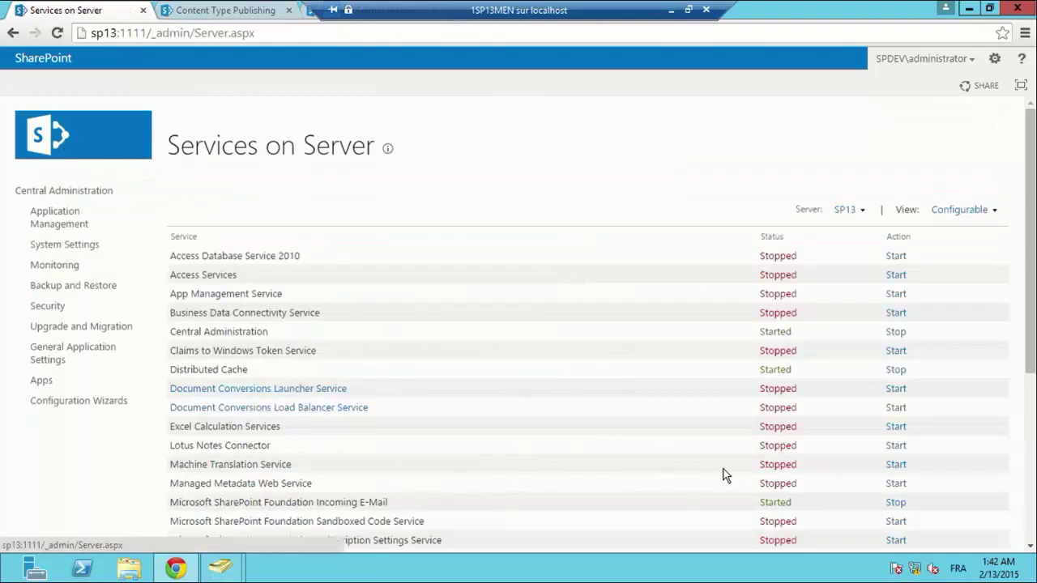
Step: Start the Managed Metadata Web Service and go back to Manage service applications
click(898, 483)
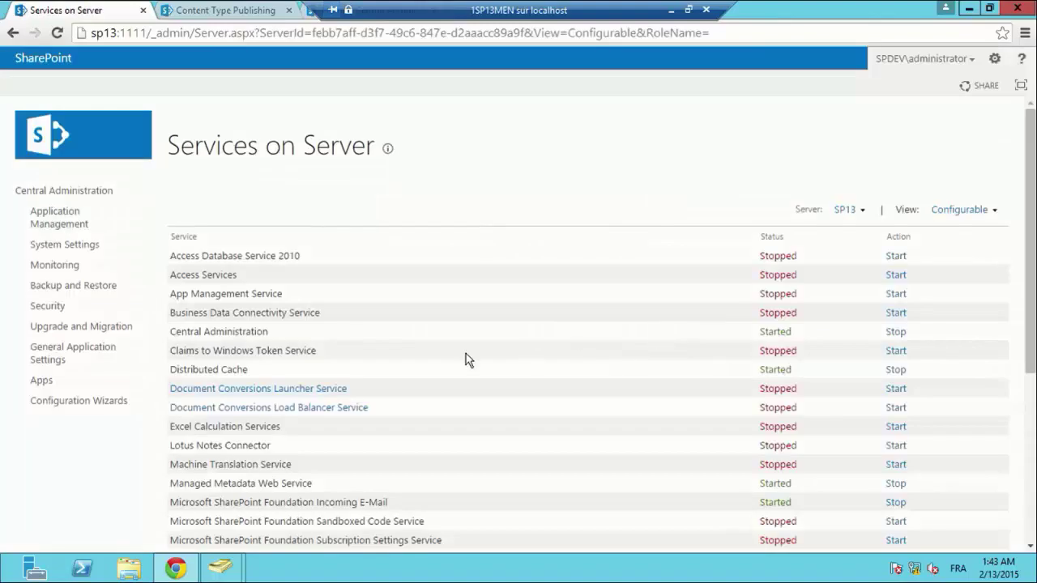
drag(171, 483, 928, 484)
click(647, 268)
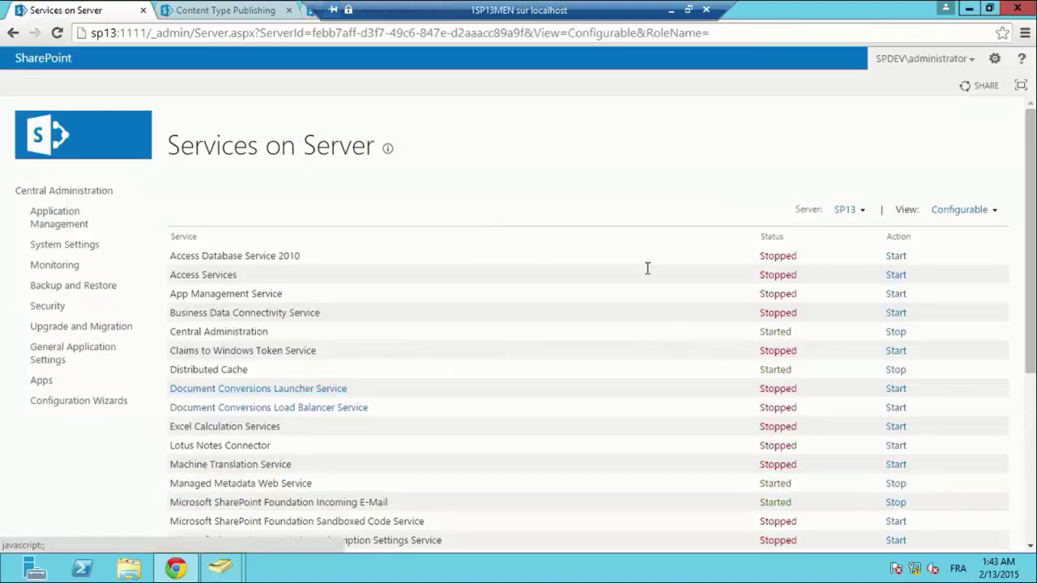
click(69, 219)
click(275, 326)
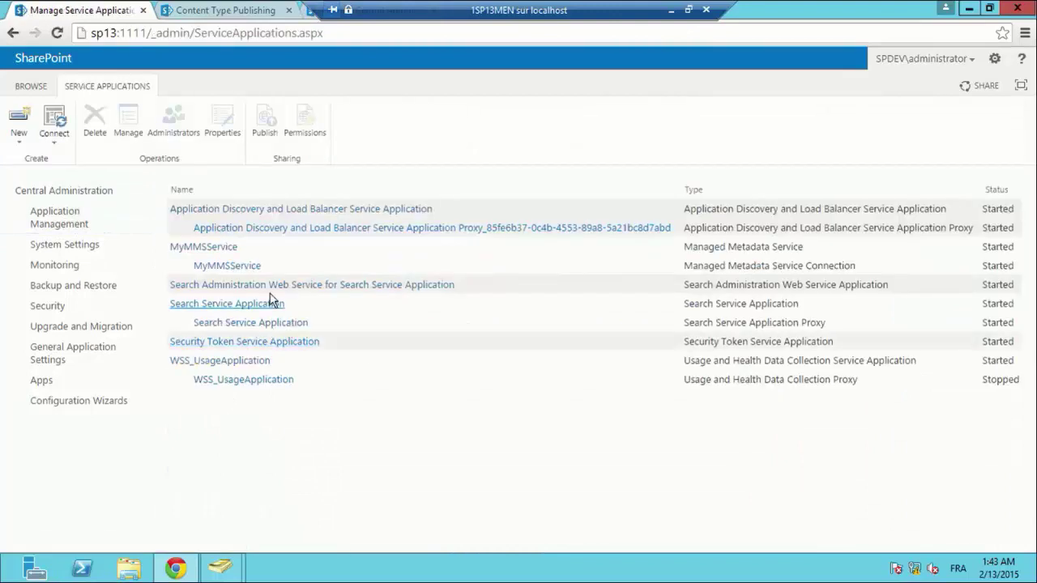
Step: Try opening MyMMSService connection properties, dismiss the error, and reload the service applications page
click(283, 268)
click(224, 122)
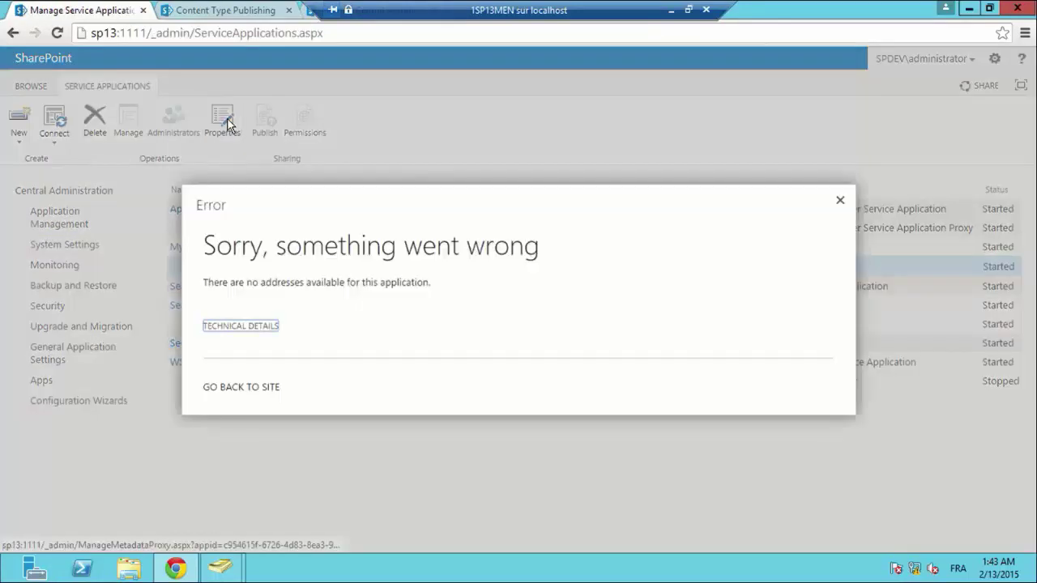
click(840, 200)
click(398, 32)
key(Return)
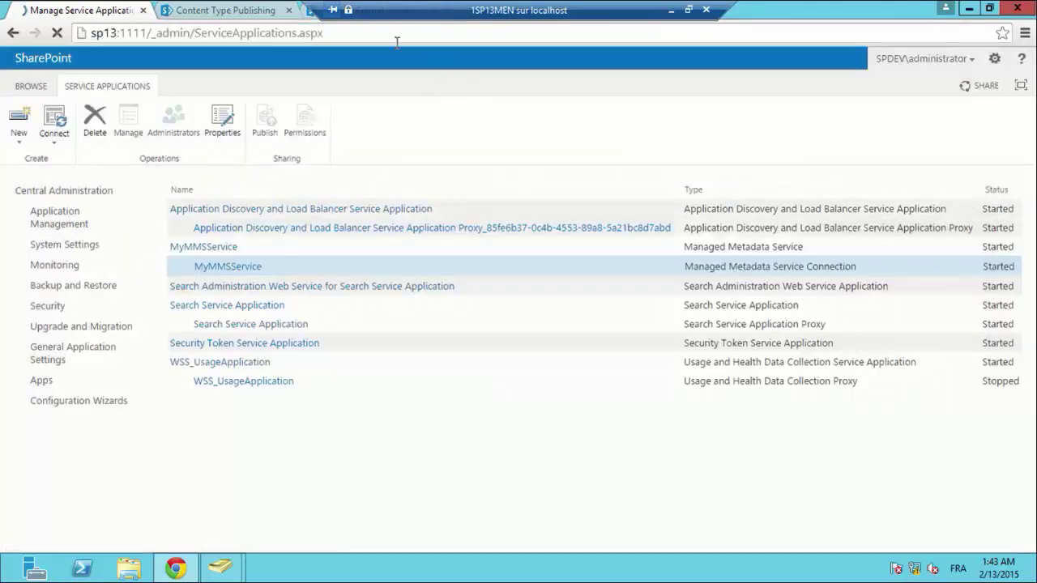
click(288, 267)
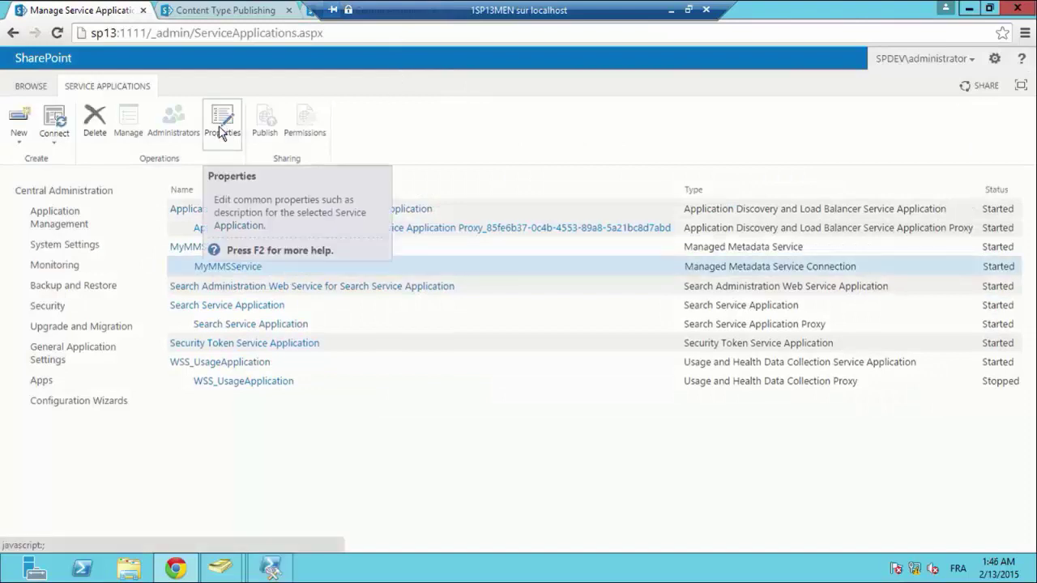
click(221, 126)
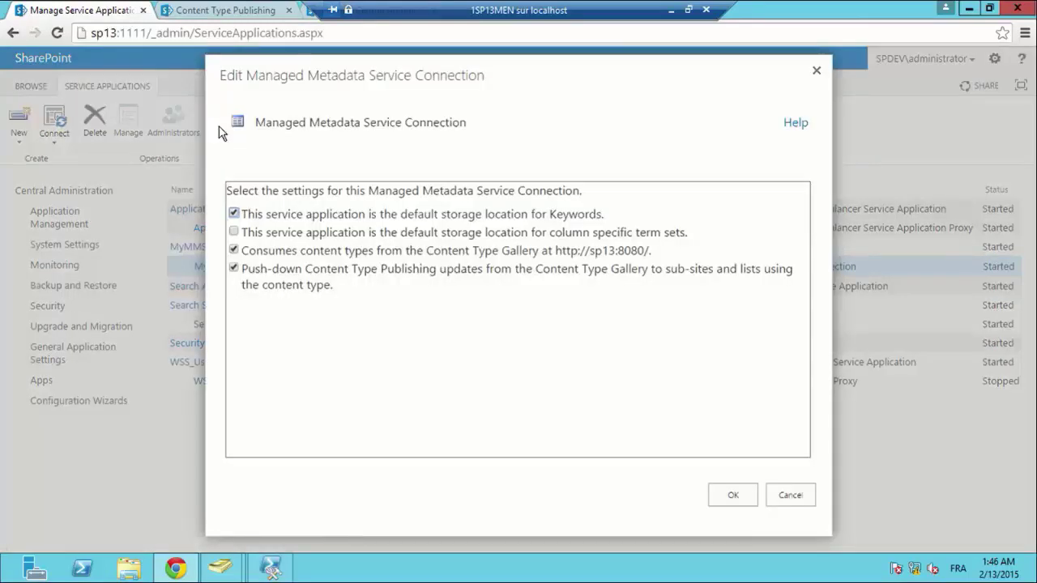
click(727, 497)
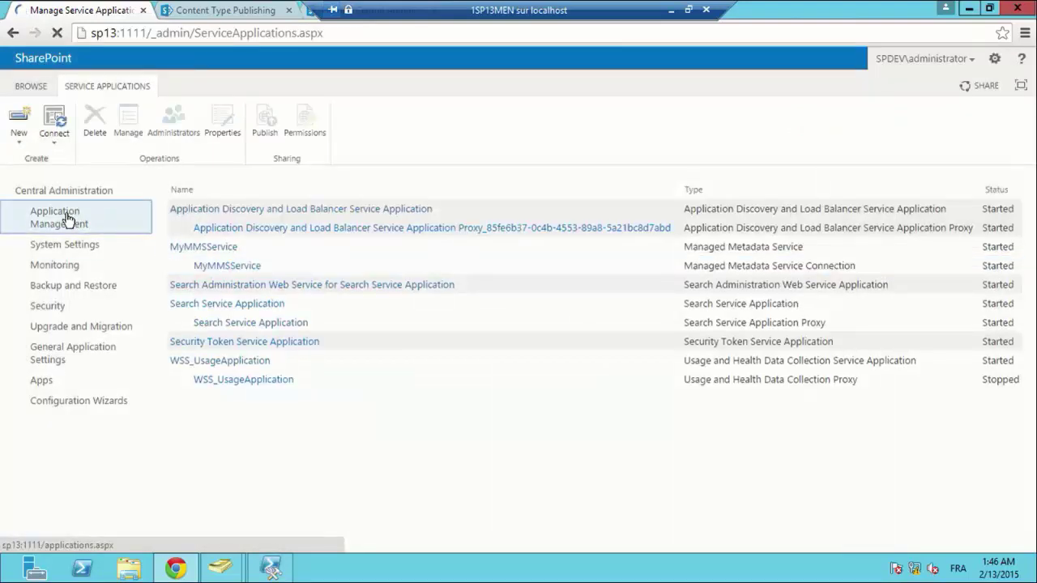
click(68, 220)
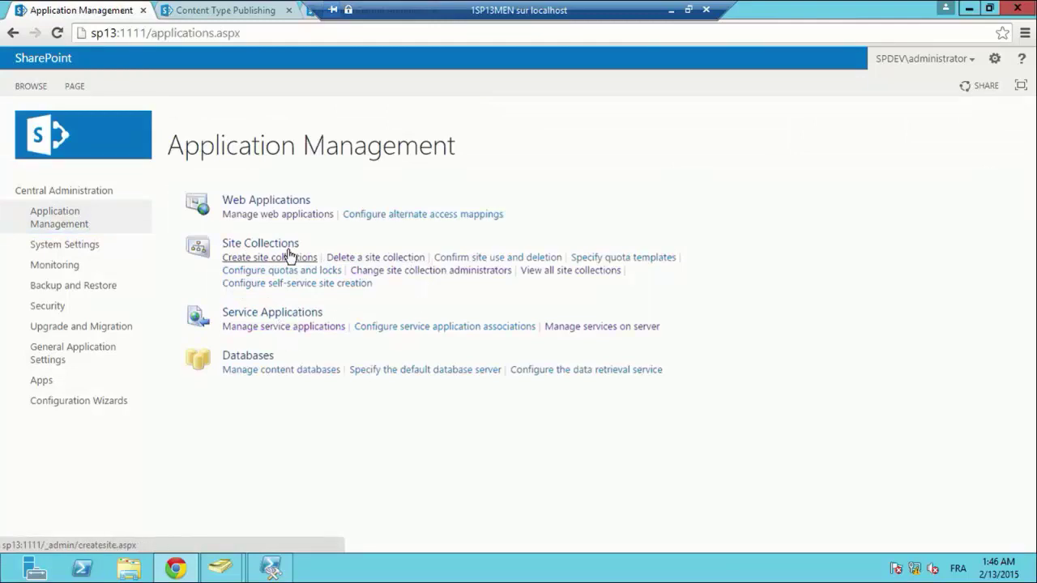
Step: Confirm MyContentTypeHubWebApp - 8080 uses the default service connections, including MyMMSService
click(293, 216)
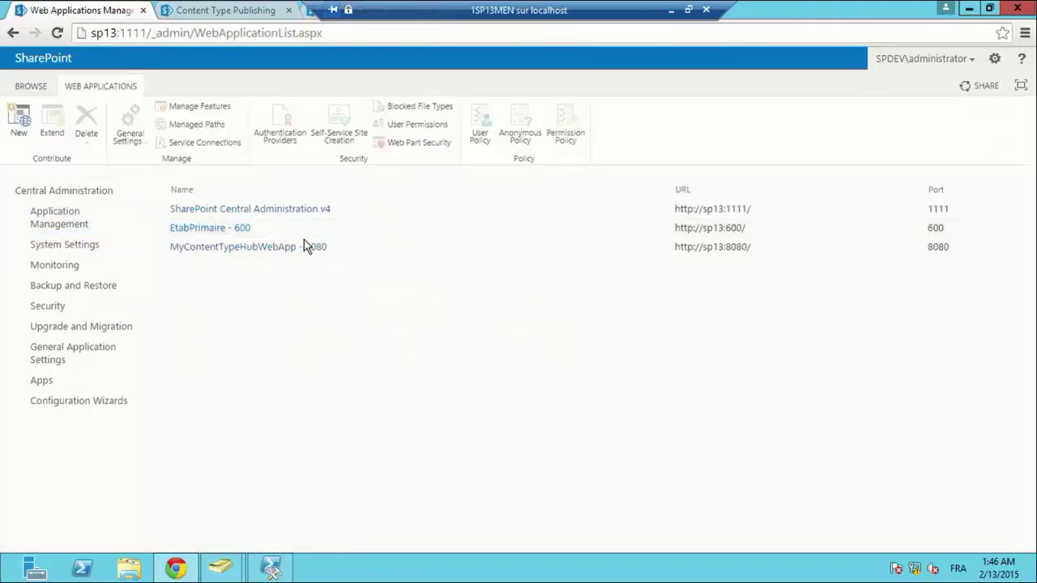
click(355, 249)
click(203, 143)
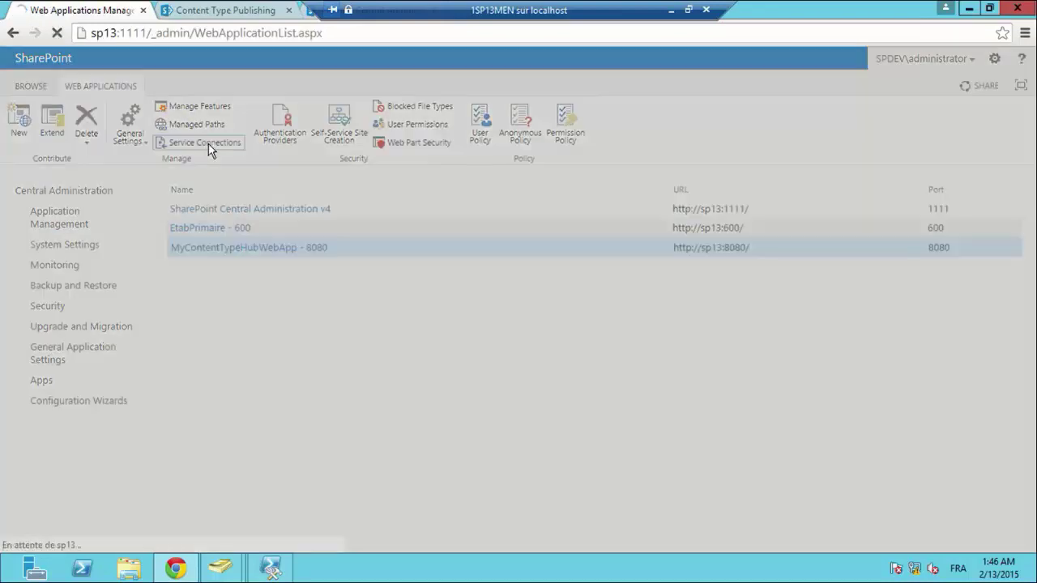
drag(405, 285, 367, 285)
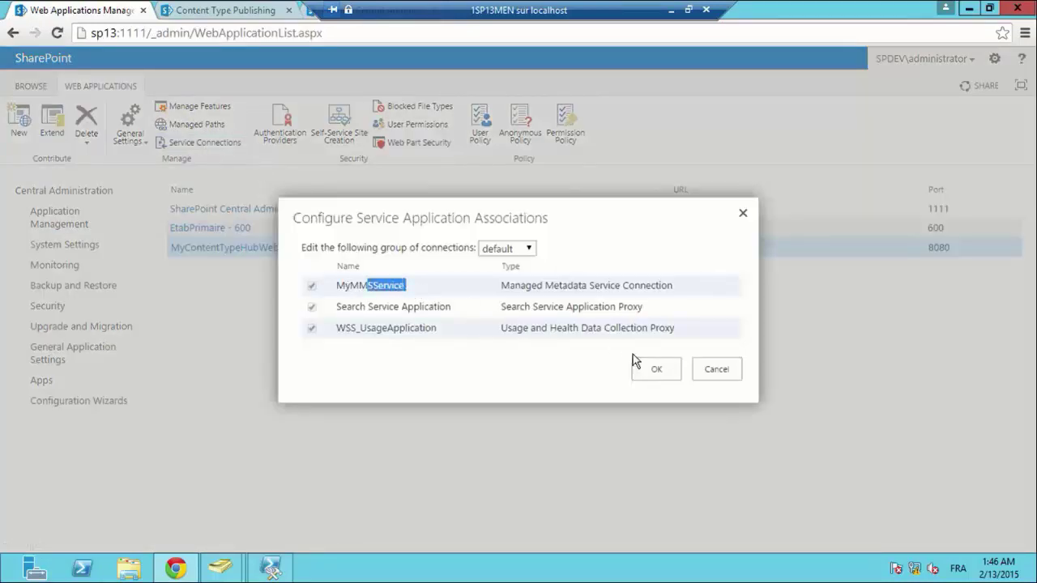
click(640, 366)
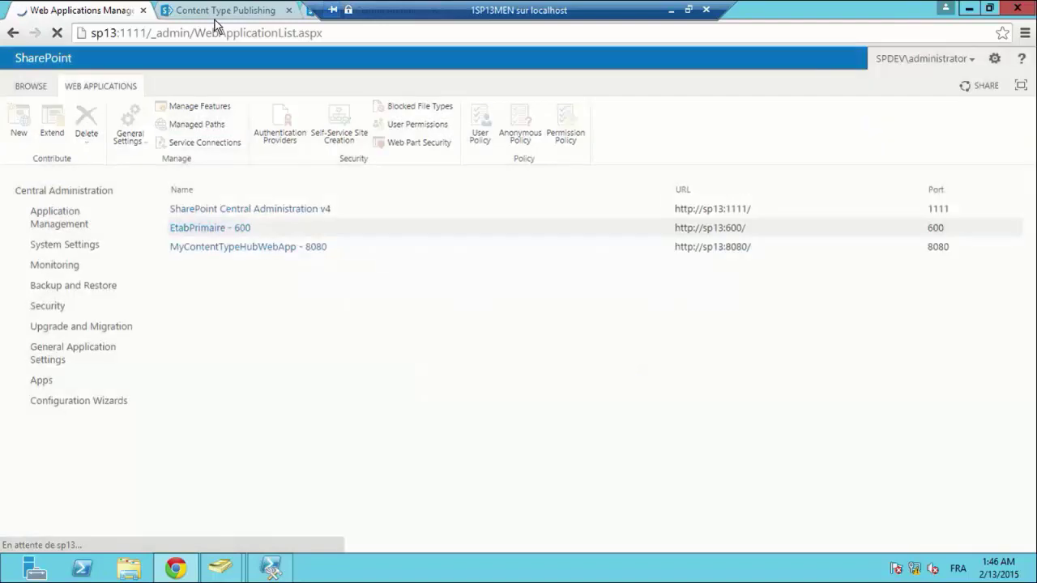
click(226, 16)
Step: Publish the SQLiEngineer content type, check its Grade column, and open Central Administration home
click(940, 438)
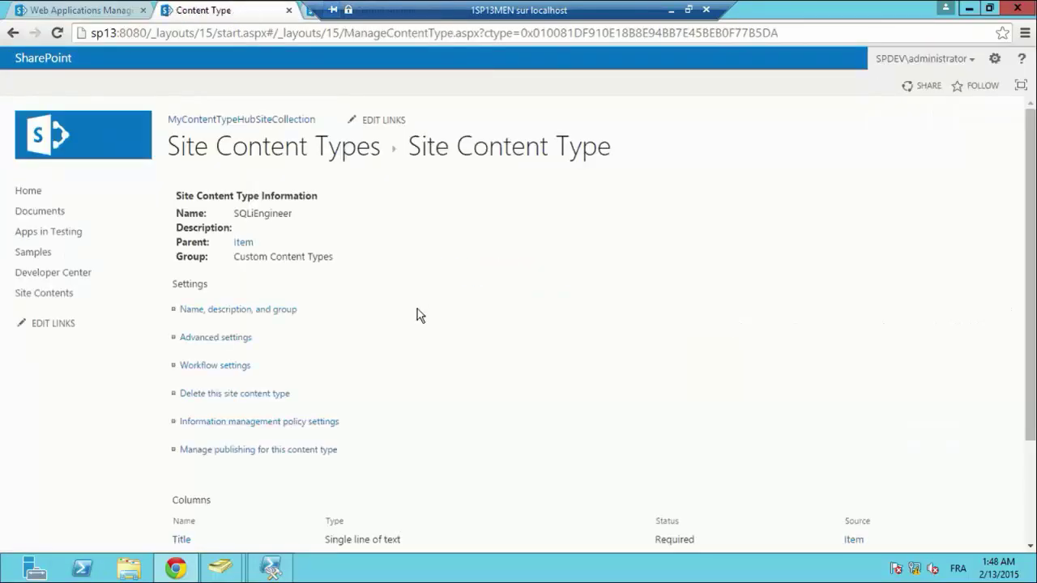
scroll(414, 339, down, 3)
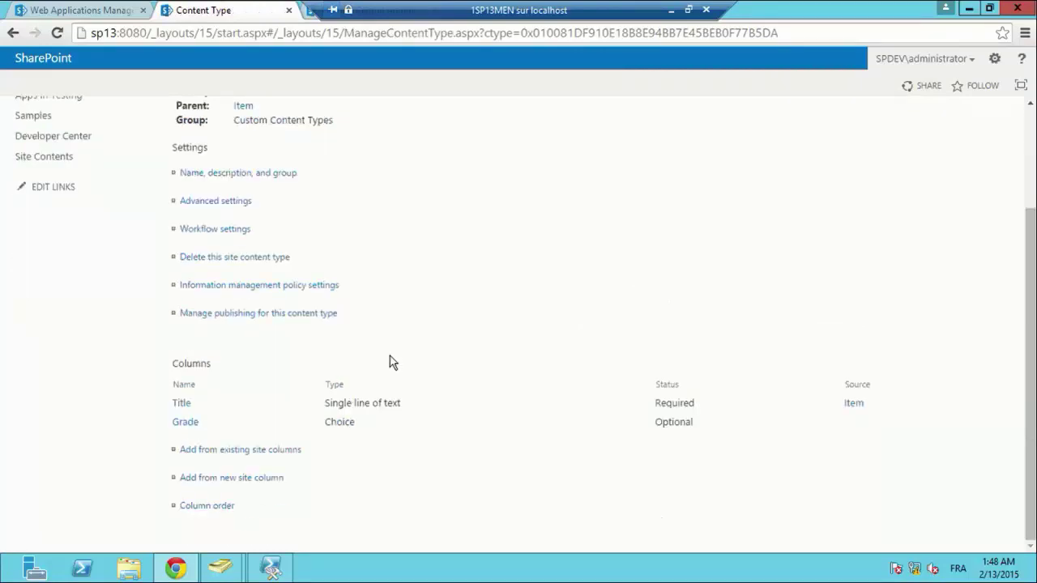
scroll(444, 227, up, 3)
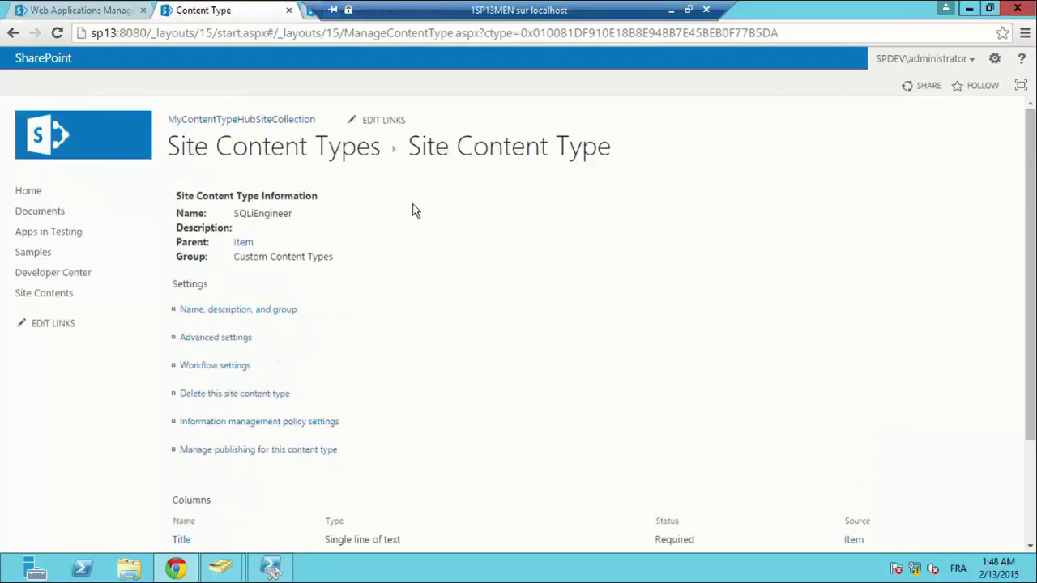
click(365, 10)
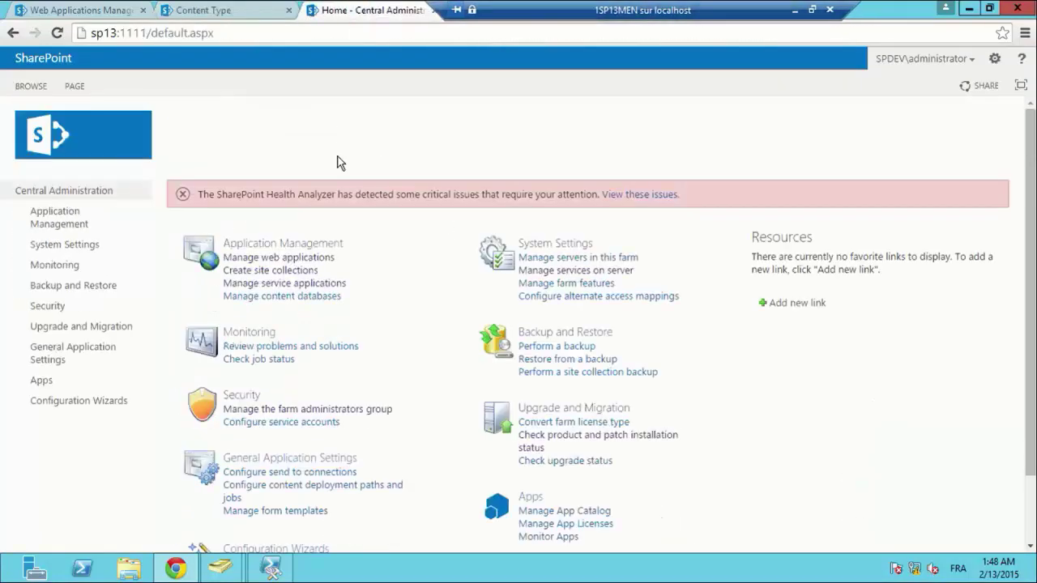
Step: Start a new web application from Manage web applications and select its 37251 port
click(286, 260)
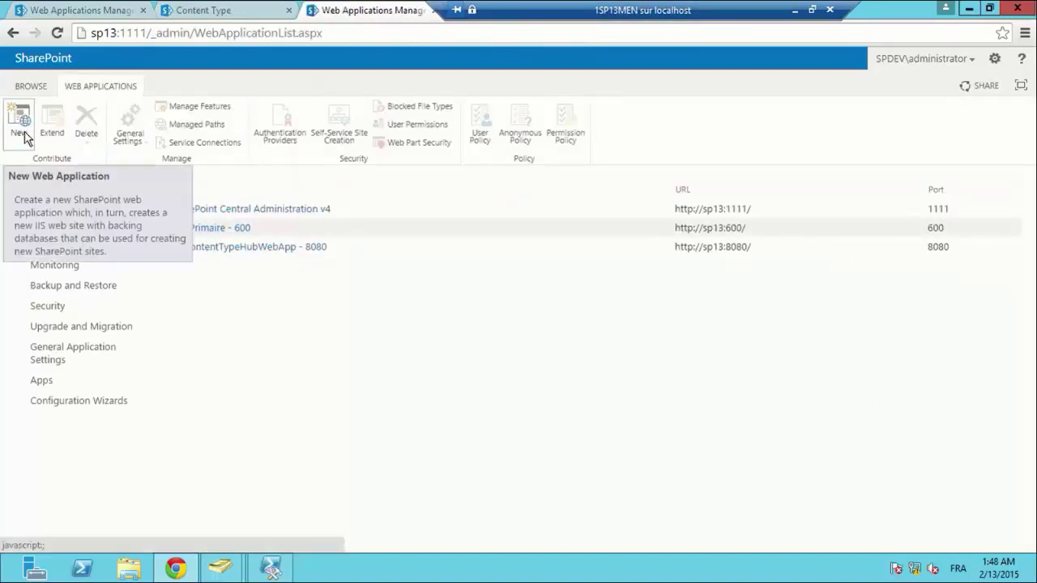
click(23, 125)
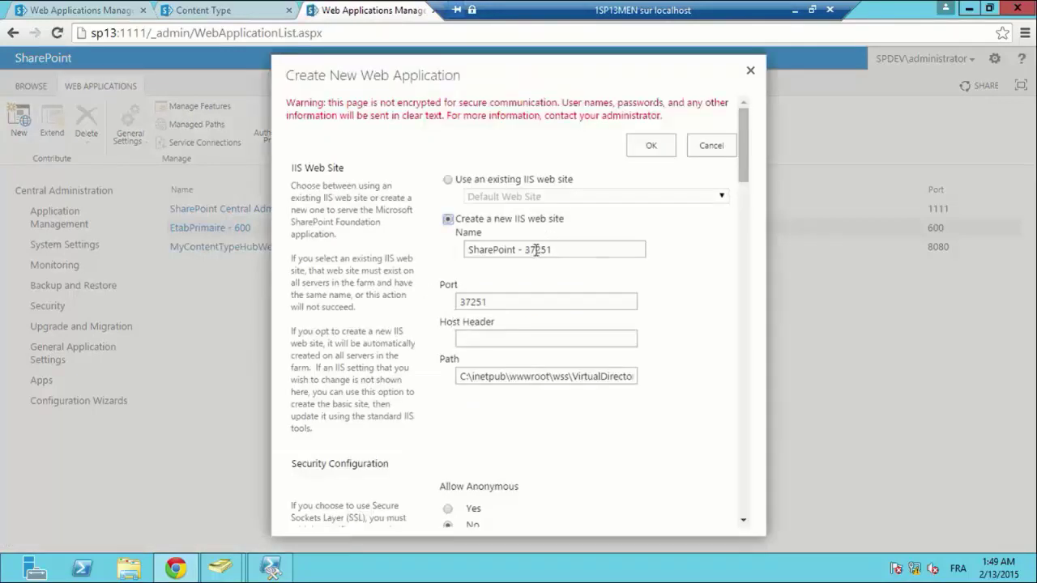
double_click(535, 250)
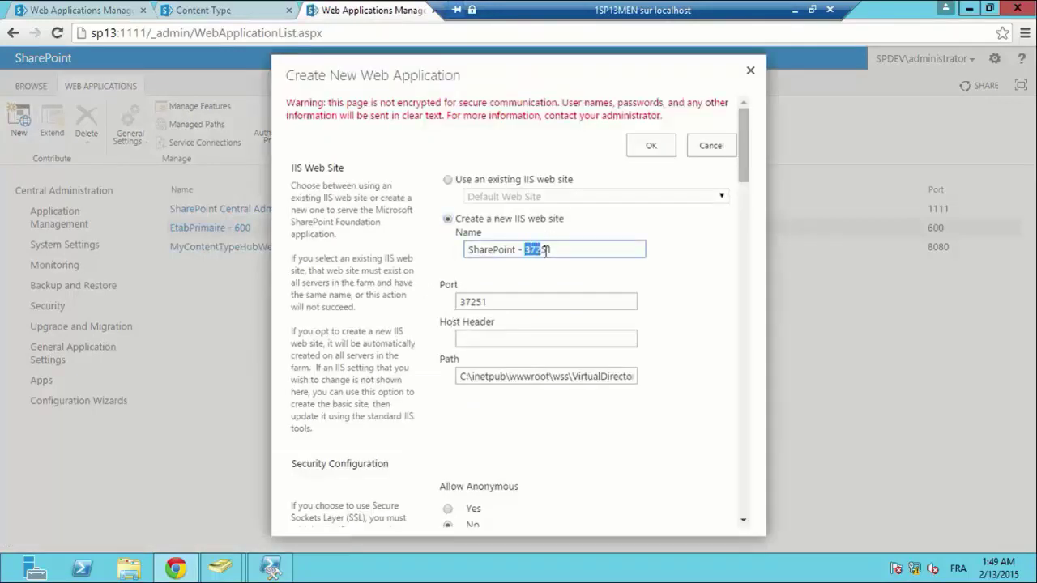
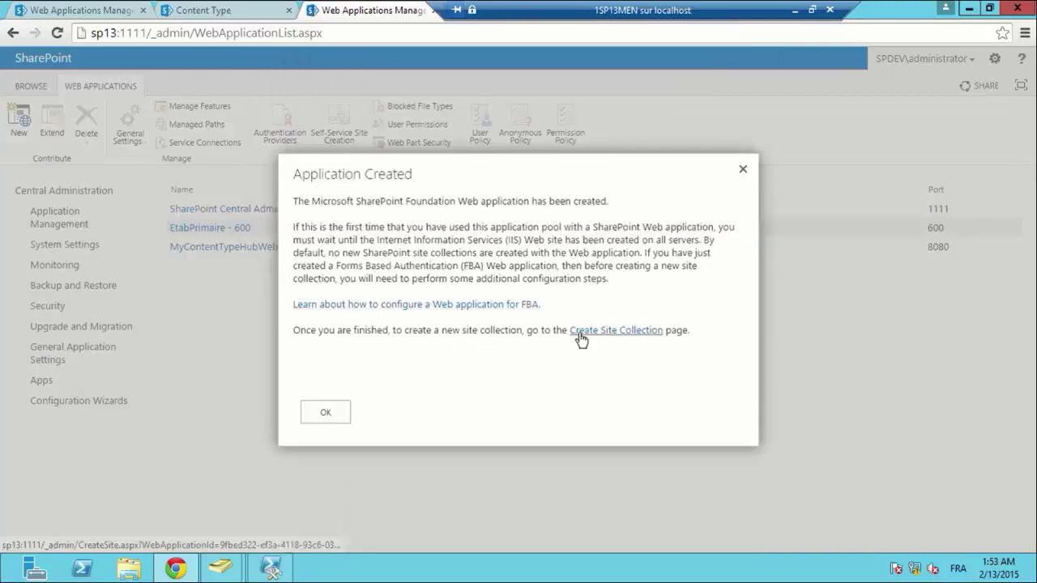
Step: Create a Team Site collection titled MyTeamSite with administrator resolved as primary site collection administrator
click(434, 168)
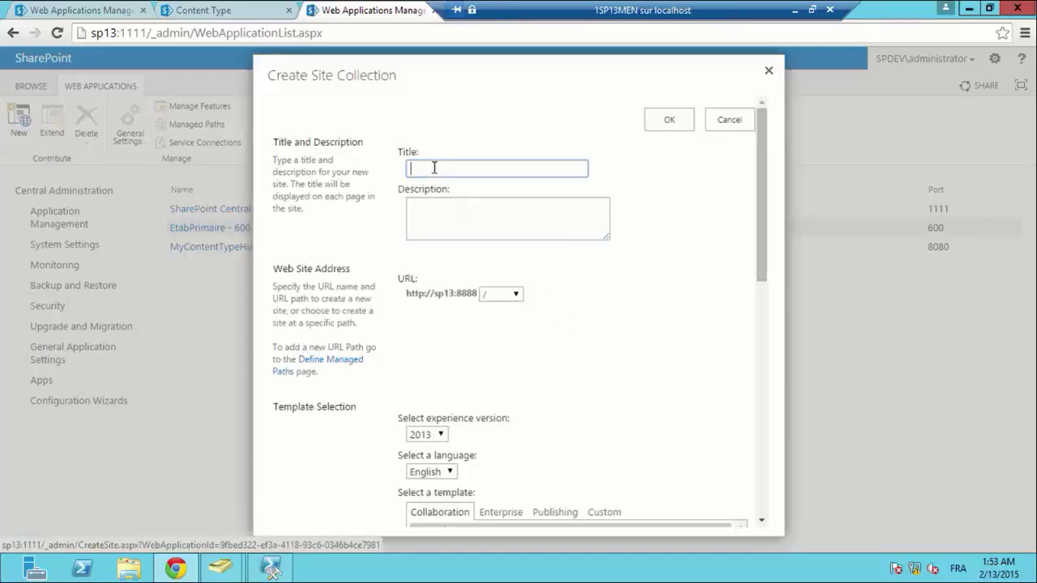
text(My)
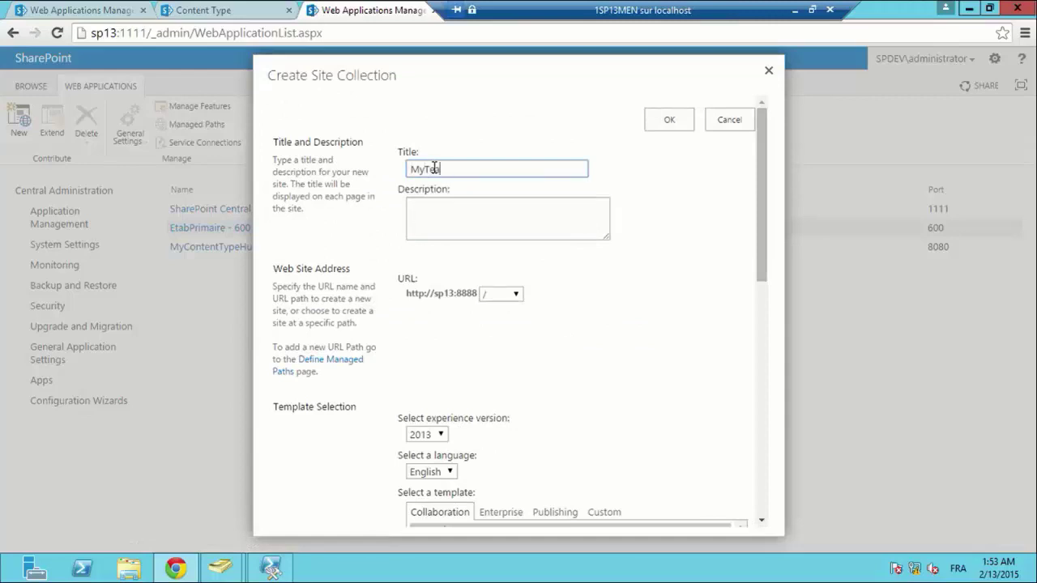
text(TeamSite)
drag(464, 174, 404, 160)
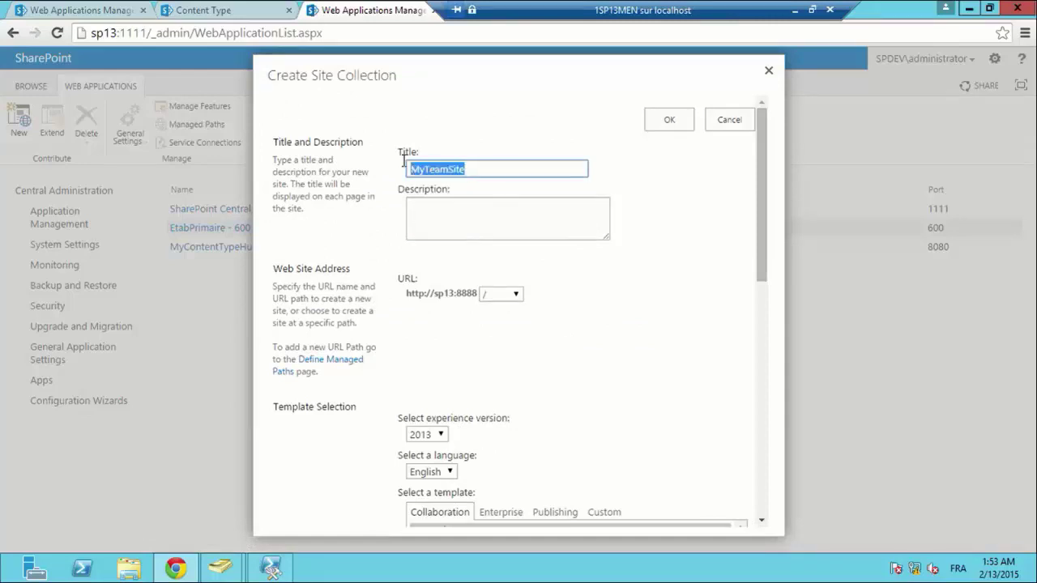
scroll(556, 352, down, 4)
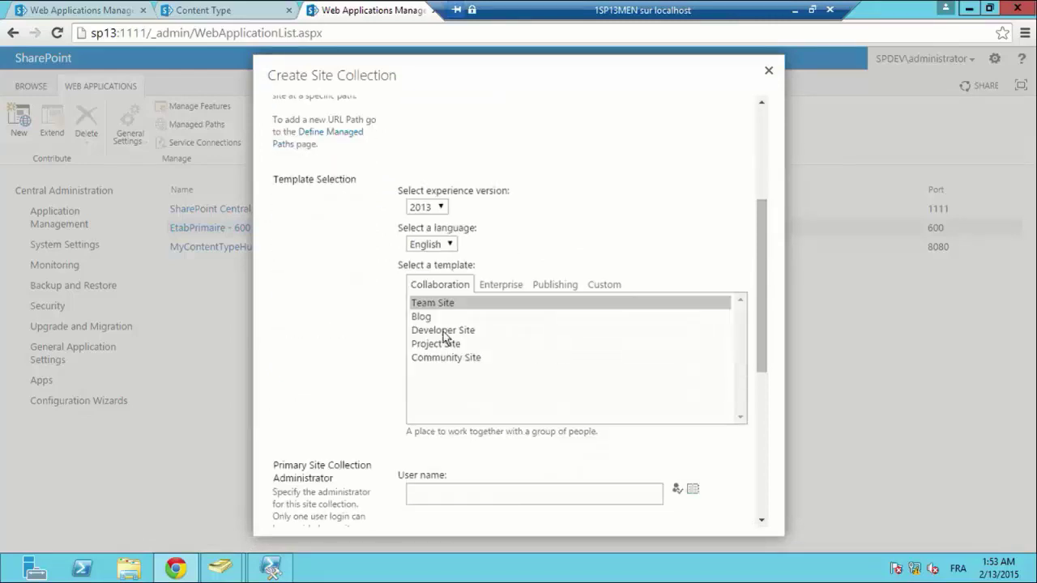
scroll(525, 347, down, 2)
click(519, 338)
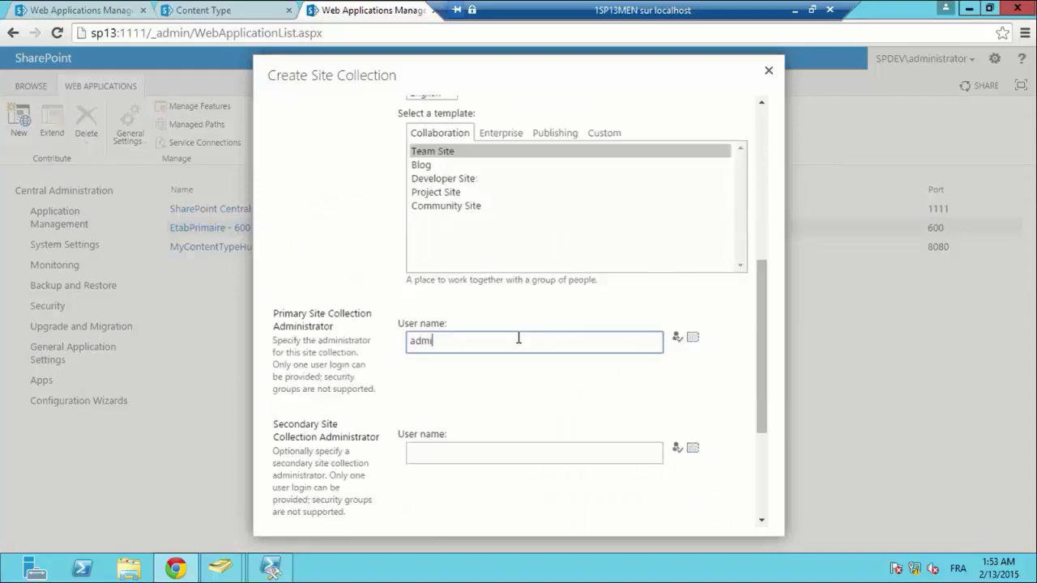
text(administrator)
key(ctrl+k)
scroll(606, 344, down, 3)
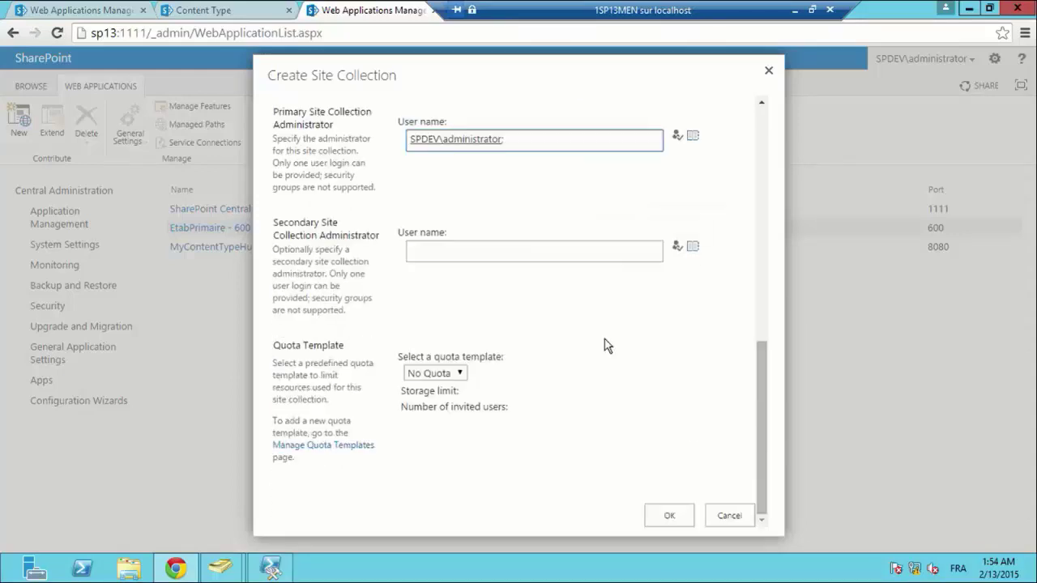
click(665, 516)
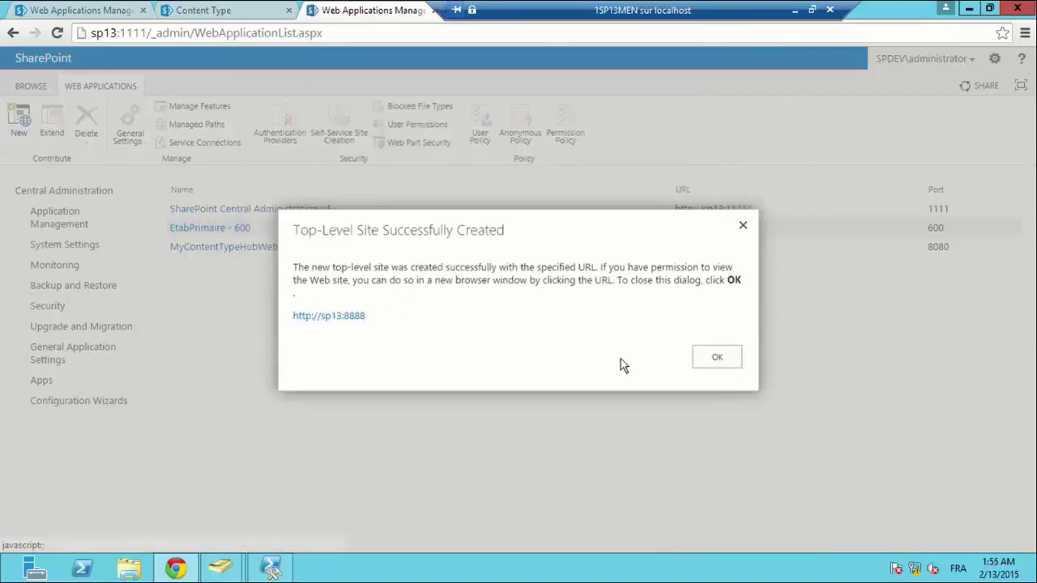
Step: Open the new site at sp13:8888, closing the duplicate Central Administration tab along the way
click(347, 317)
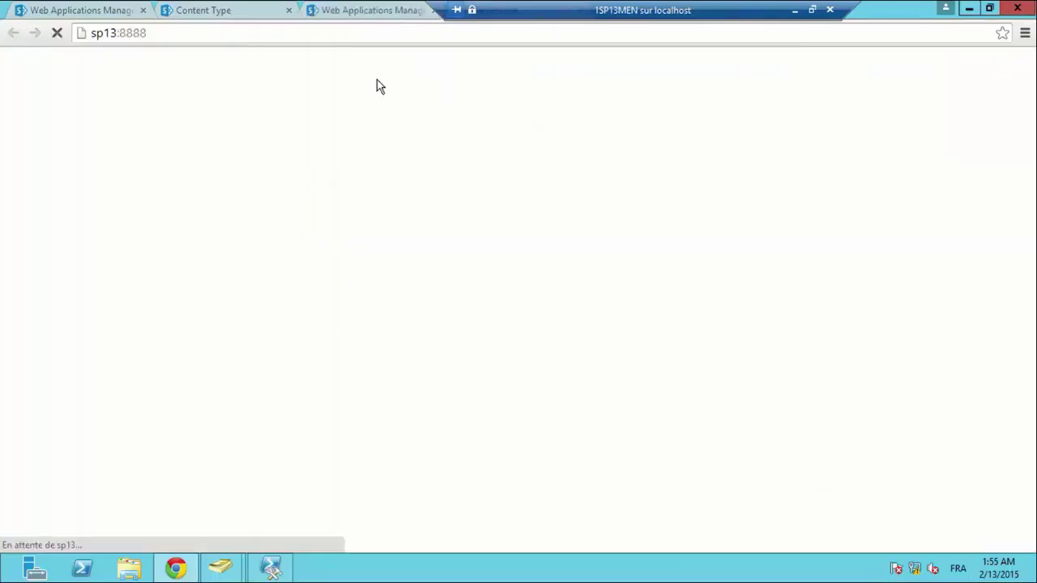
drag(533, 8, 722, 10)
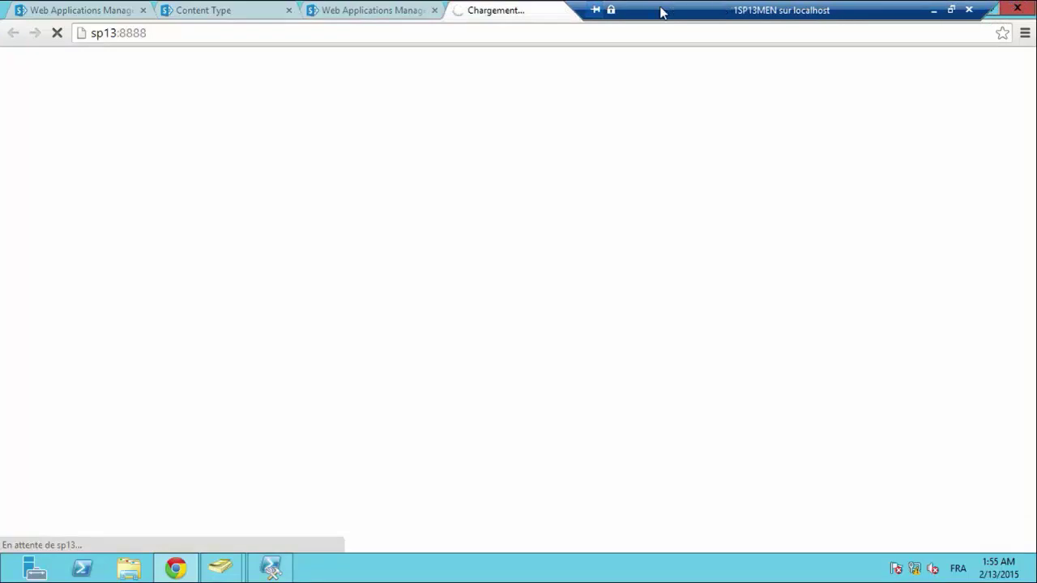
click(402, 16)
click(434, 10)
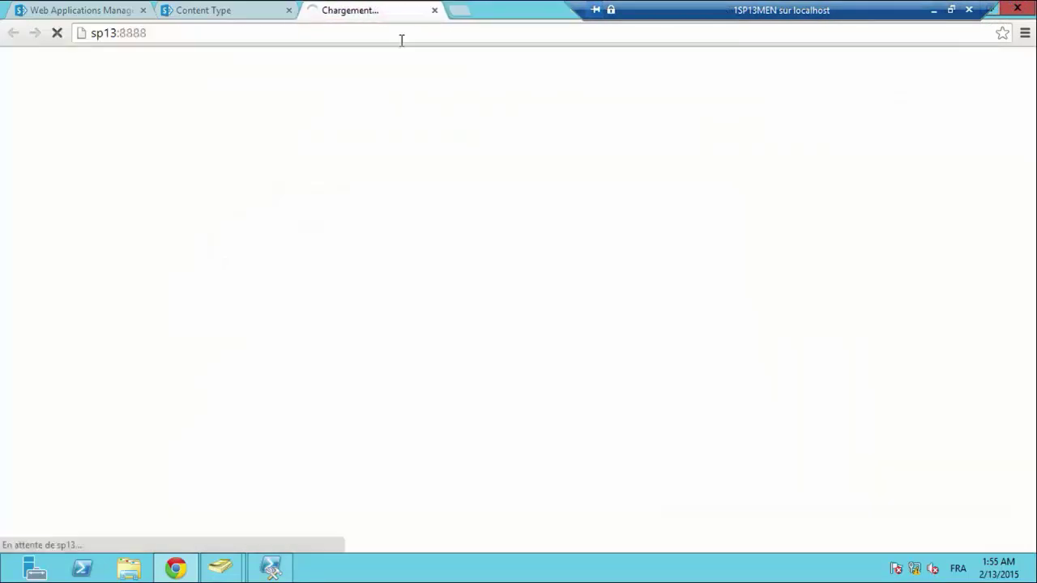
click(215, 12)
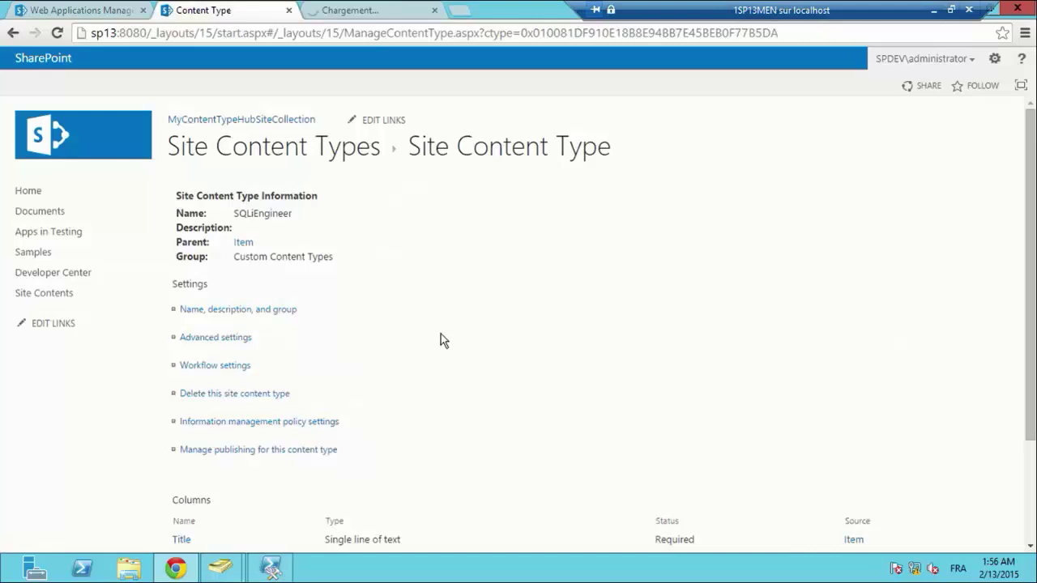
scroll(440, 340, down, 2)
scroll(405, 329, up, 2)
click(419, 15)
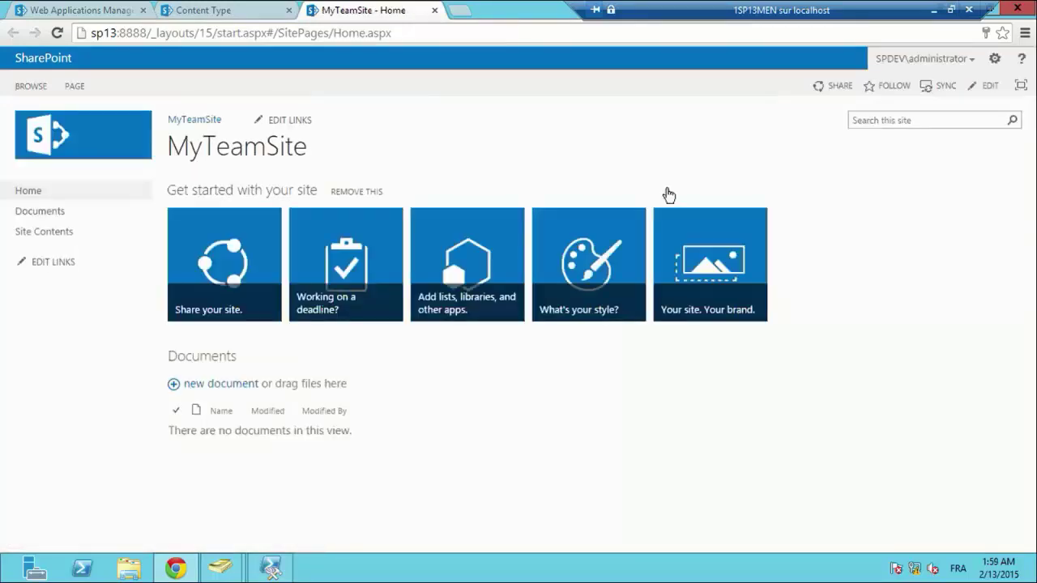
Step: Search MyTeamSite's Site content types page for 'custom', then return to Central Administration
click(994, 60)
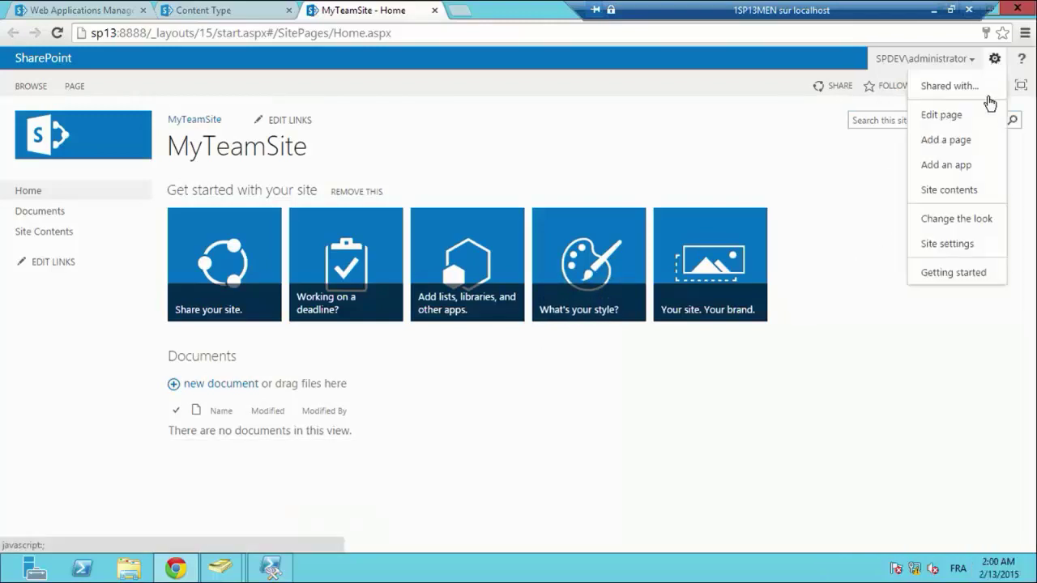
click(943, 244)
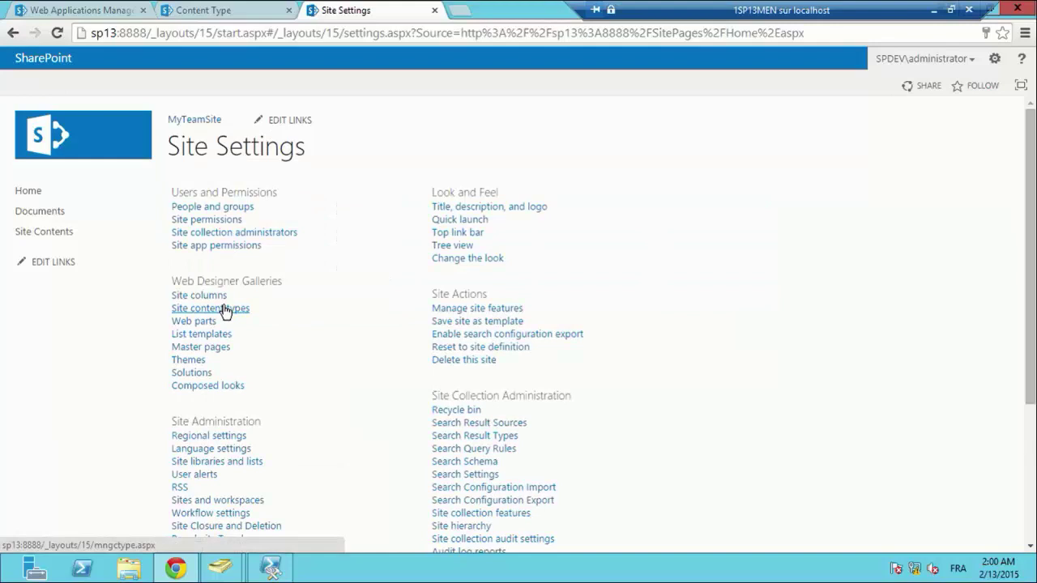
click(226, 312)
scroll(239, 308, down, 4)
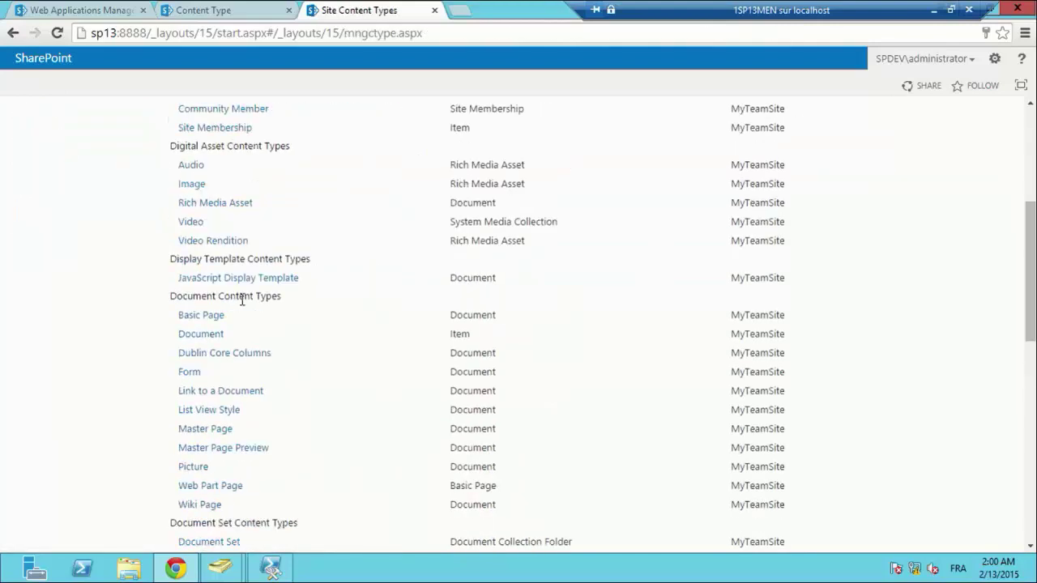
key(ctrl+f)
text(custom)
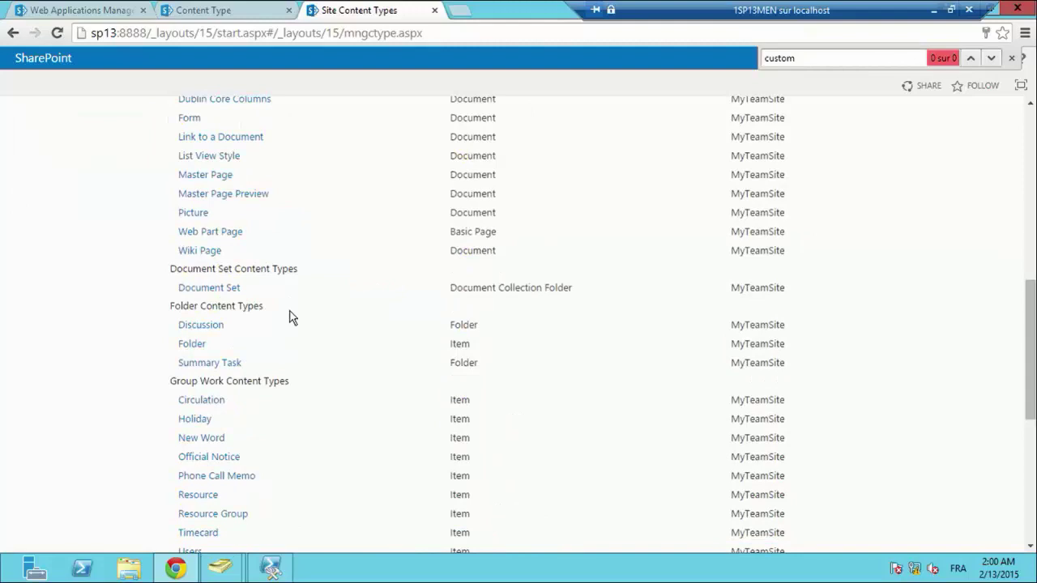
key(Escape)
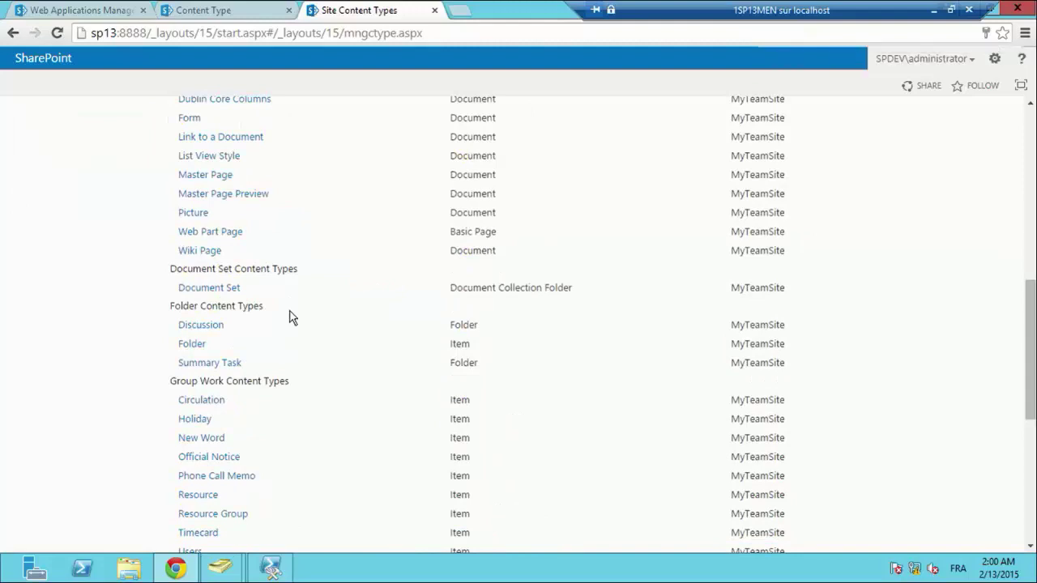
click(134, 11)
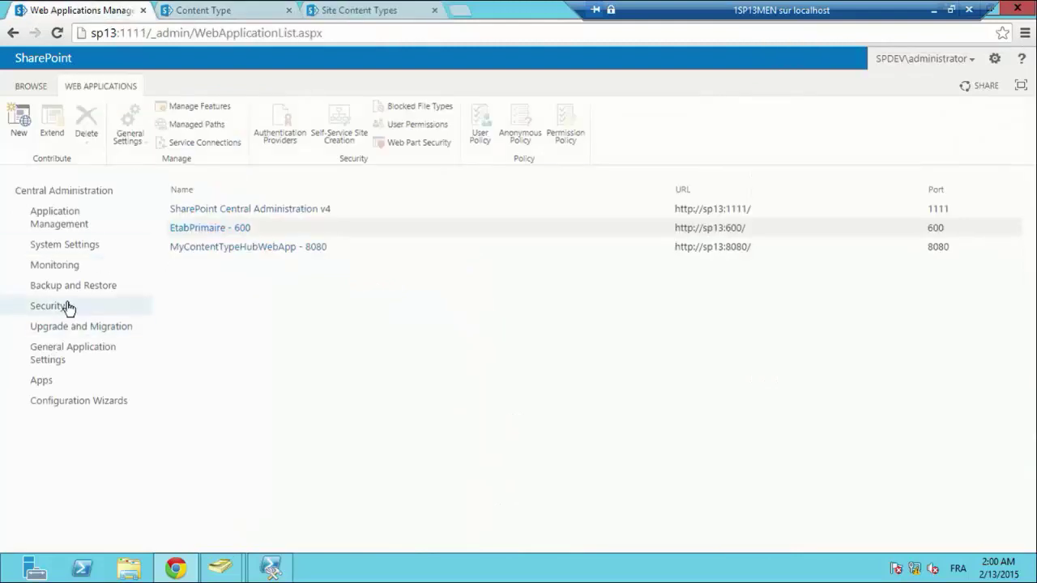
Step: Run the Content Type Hub timer job immediately from Monitoring's timer job definitions
click(61, 264)
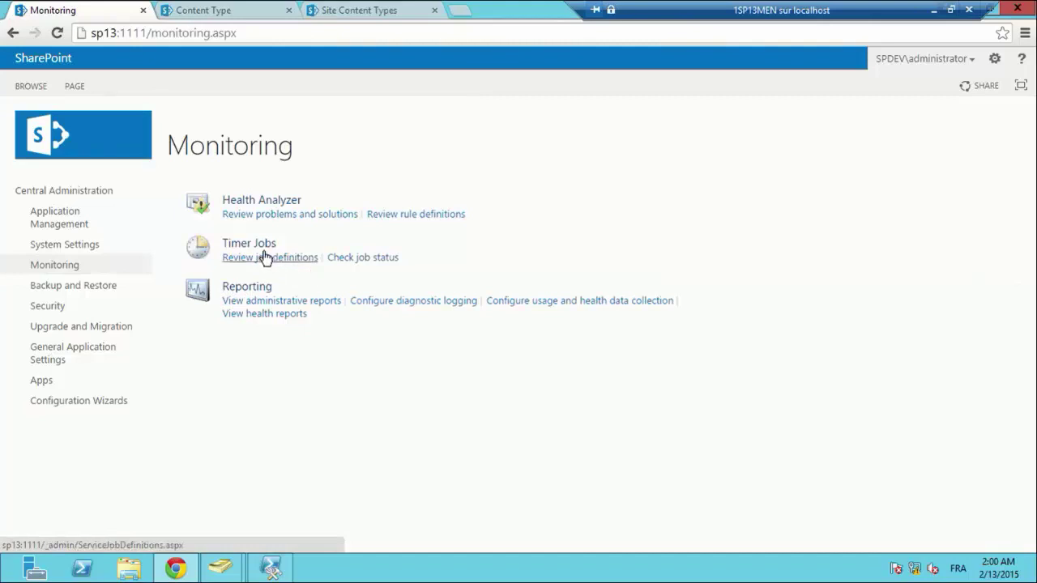
click(251, 259)
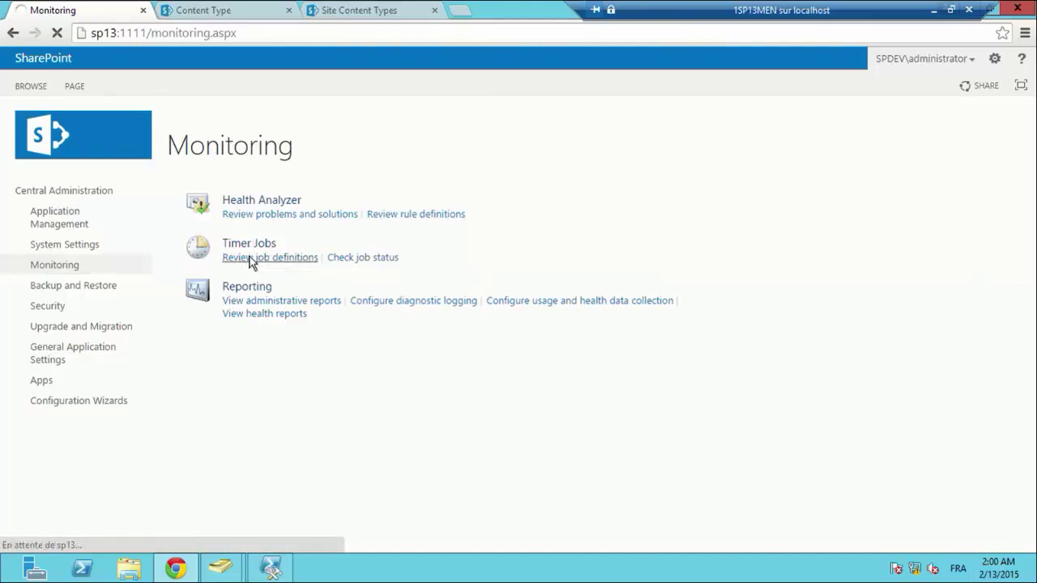
key(ctrl+f)
text(con)
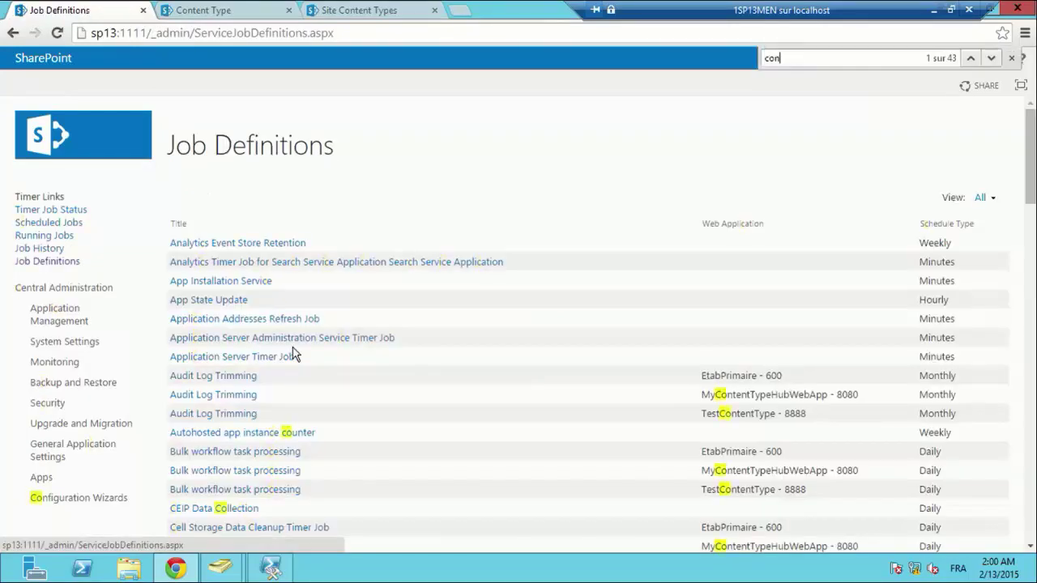
text(tent)
key(Return)
key(Return)
key(Return)
key(Return)
key(Return)
key(Return)
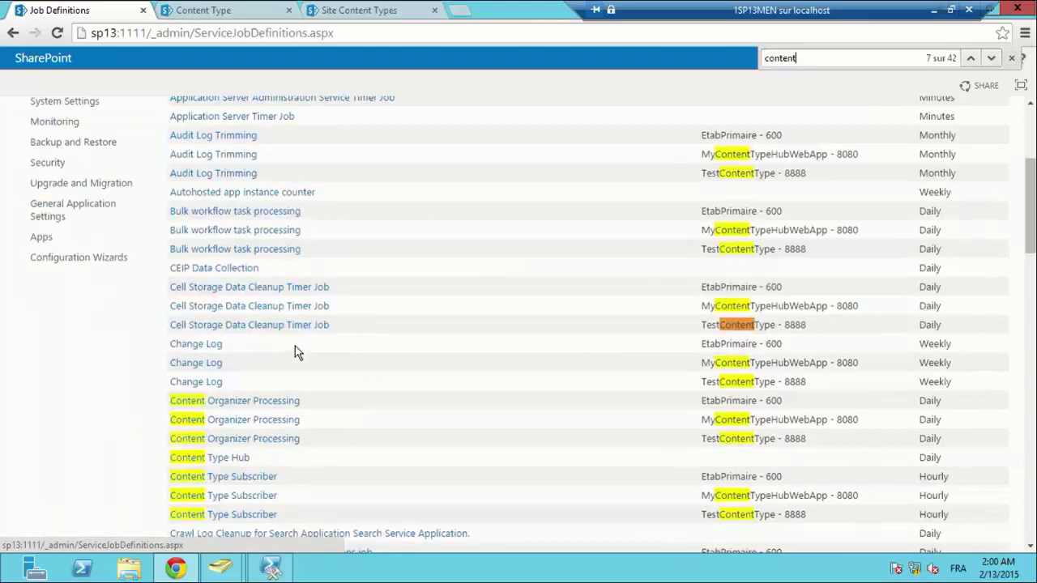
click(210, 460)
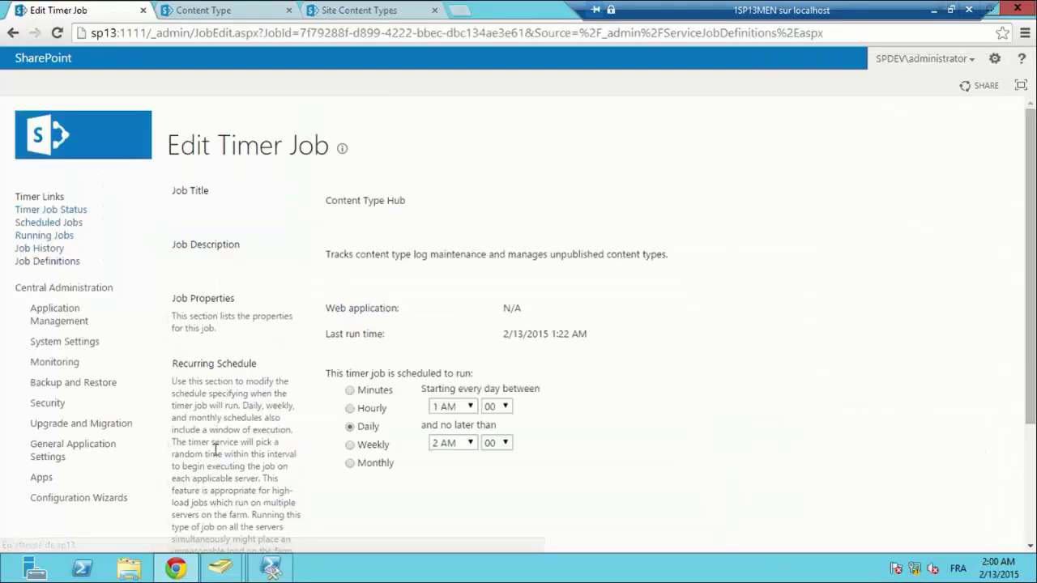
scroll(486, 478, down, 2)
click(514, 482)
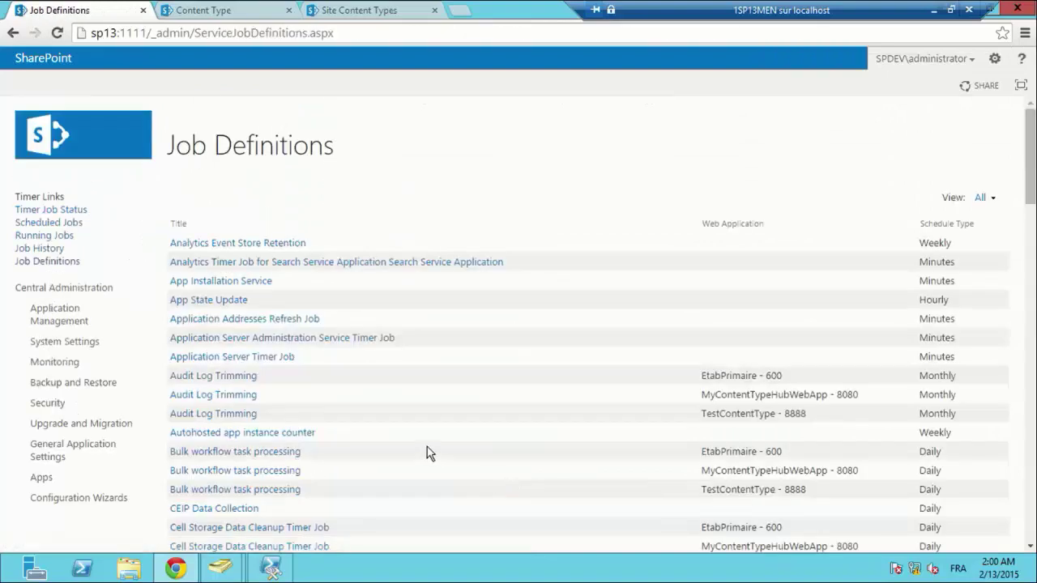
Step: Run the Content Type Subscriber timer job for port 8080 immediately
key(ctrl+f)
text(ent)
key(Return)
key(Return)
key(Return)
key(Return)
key(Return)
key(Return)
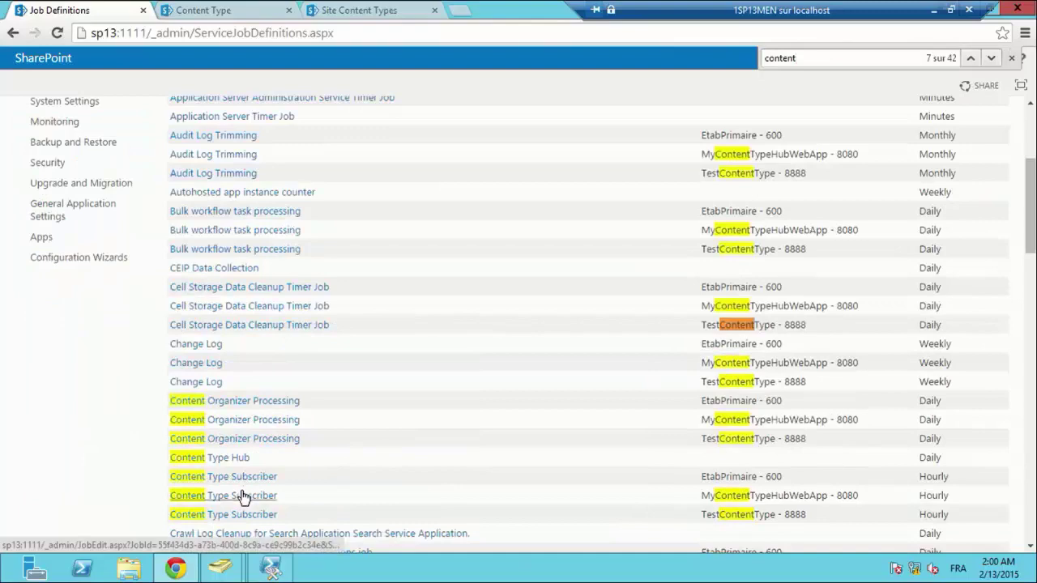
click(243, 496)
scroll(405, 478, down, 3)
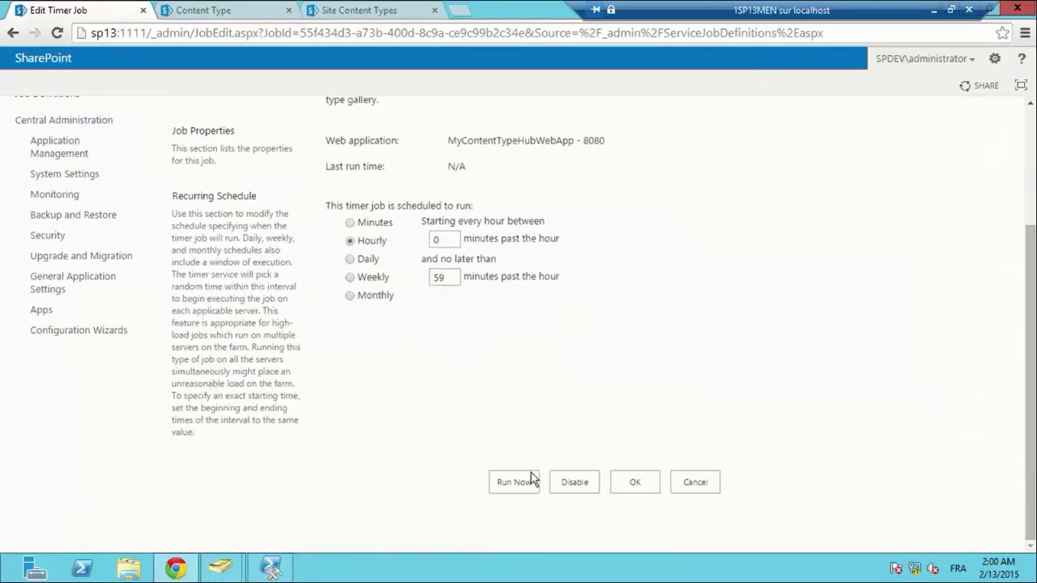
click(527, 481)
Step: Run the Content Type Subscriber timer job for TestContentType - 8888 immediately
key(ctrl+f)
text(content)
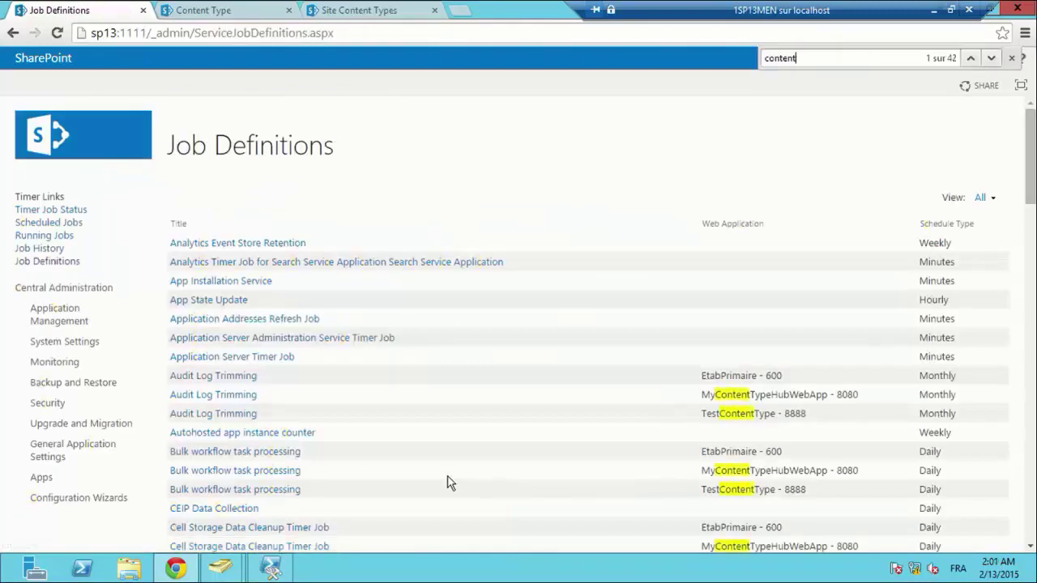
key(Return)
key(Return)
key(Return)
key(Return)
key(Return)
key(Return)
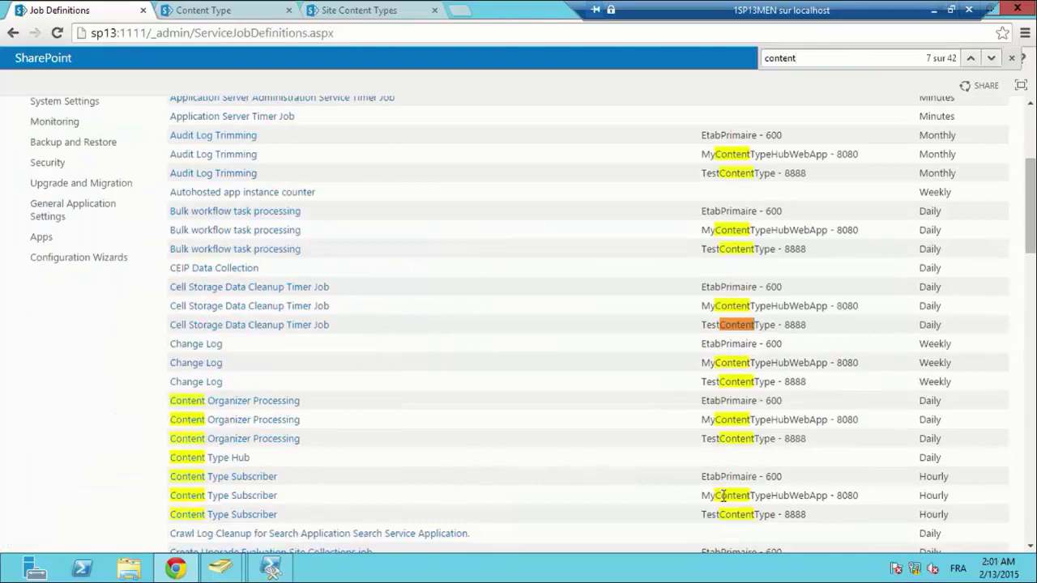
click(258, 517)
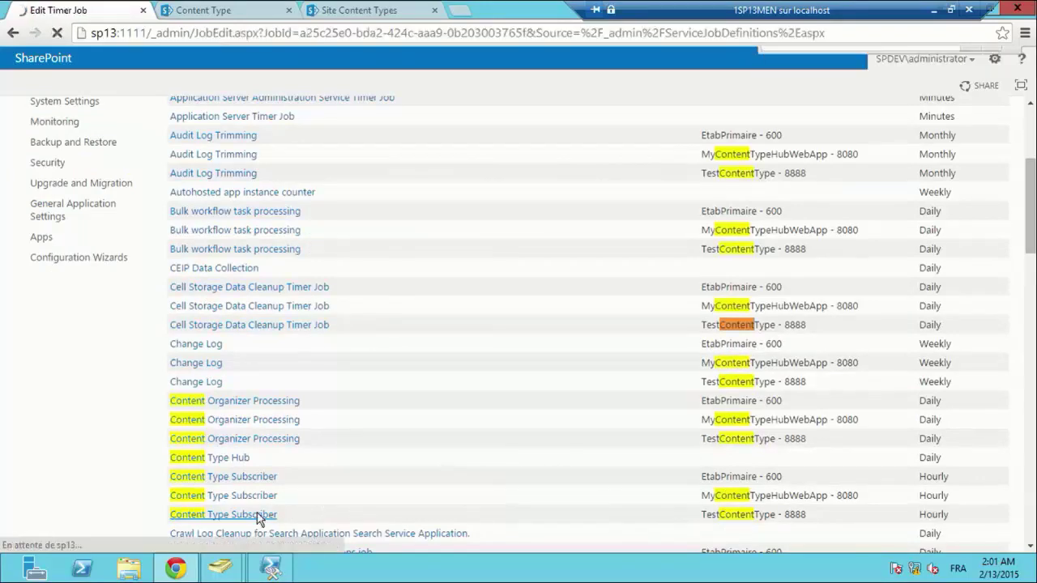
scroll(352, 454, down, 3)
click(513, 482)
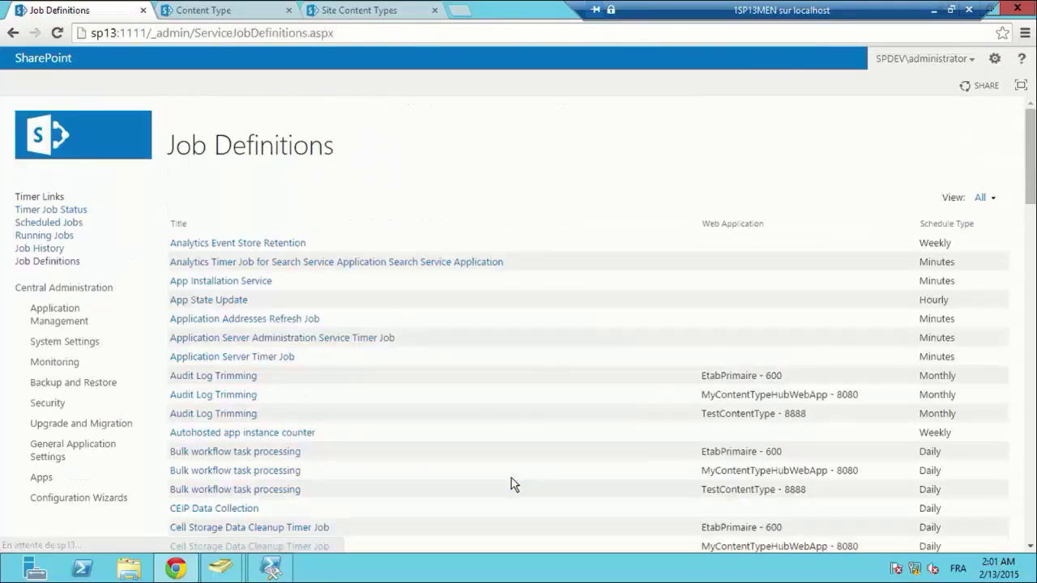
click(370, 14)
Step: Add a Custom List app named Employees from the site's Site Contents page
click(374, 38)
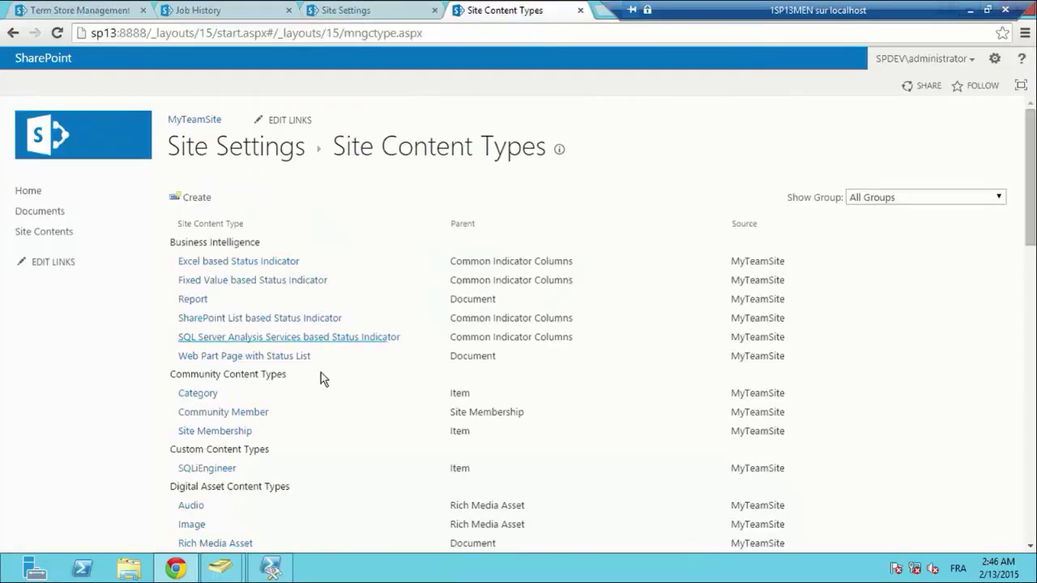
drag(238, 469, 176, 473)
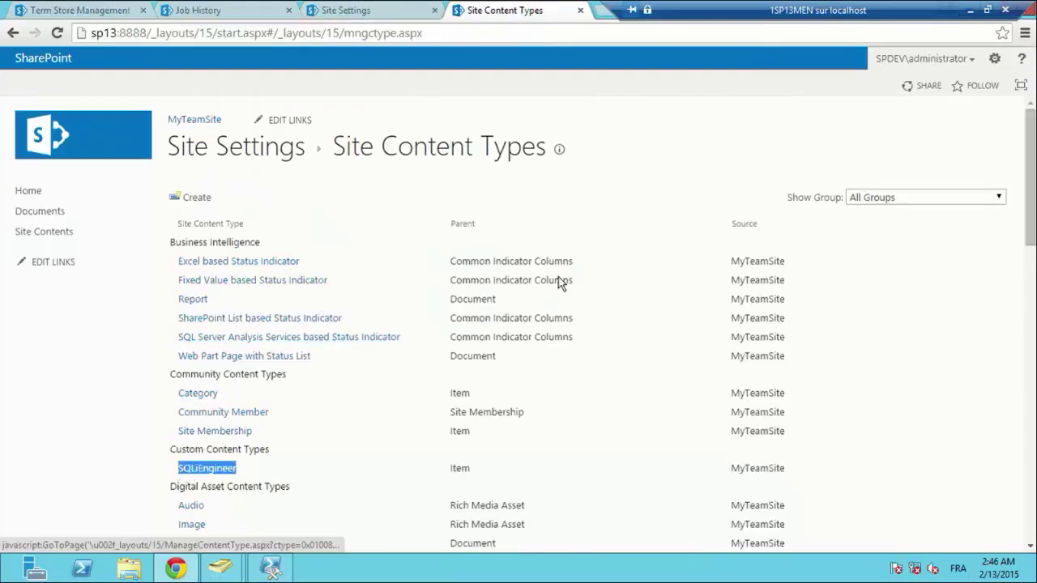
click(995, 59)
click(965, 166)
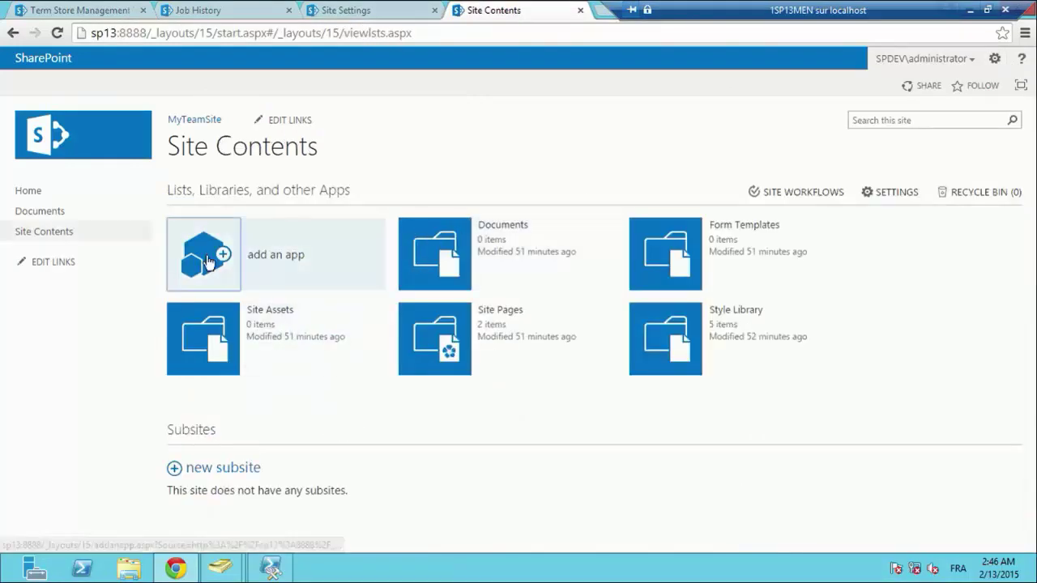
click(209, 260)
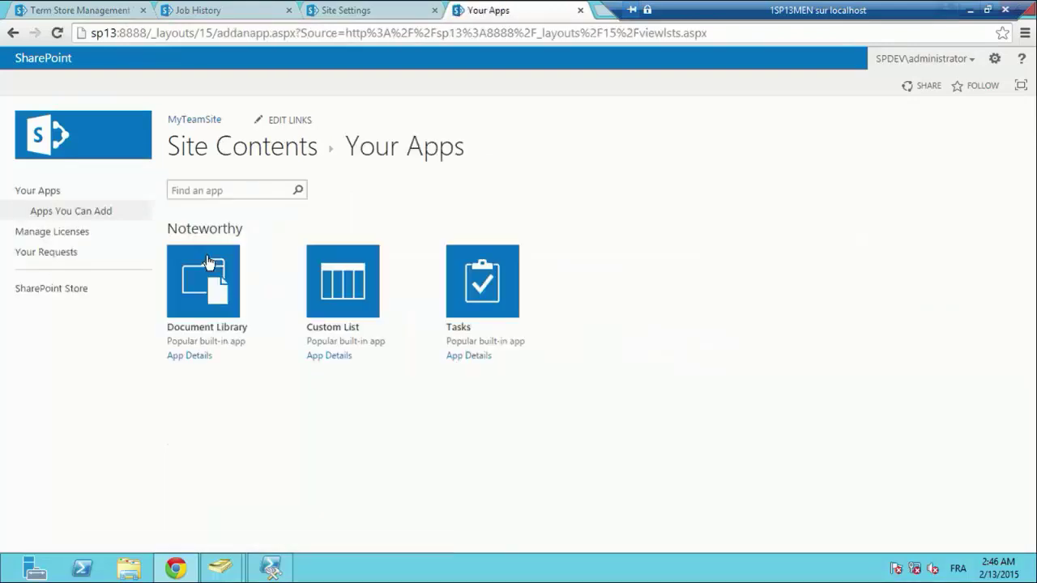
click(336, 285)
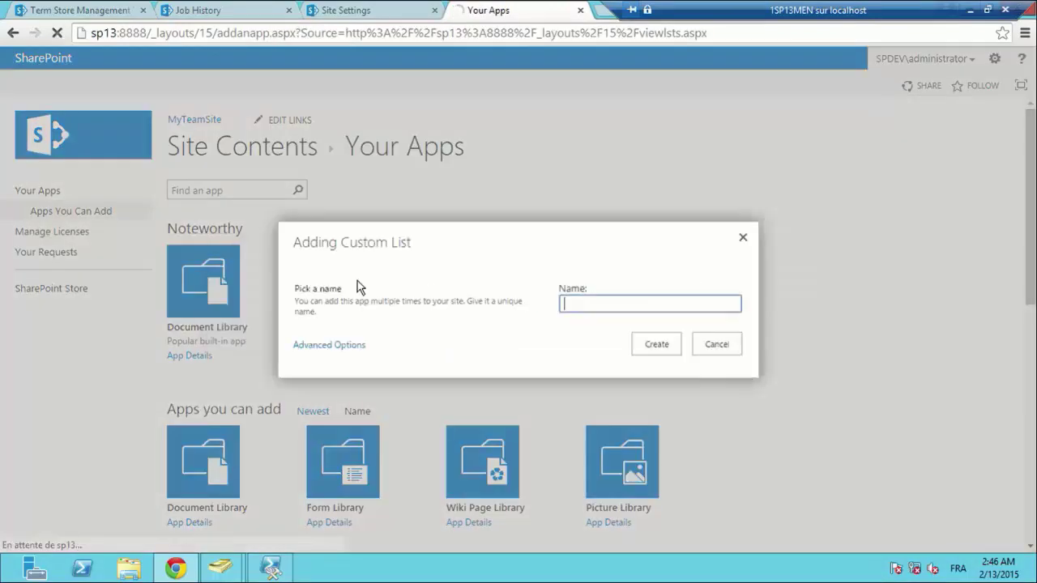
text(Employe)
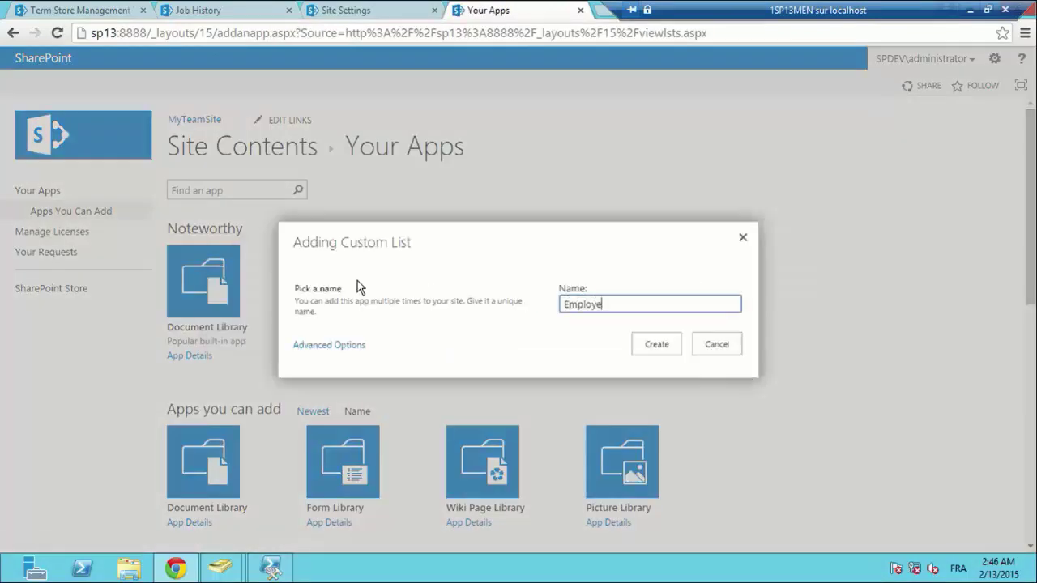
text(es)
click(655, 344)
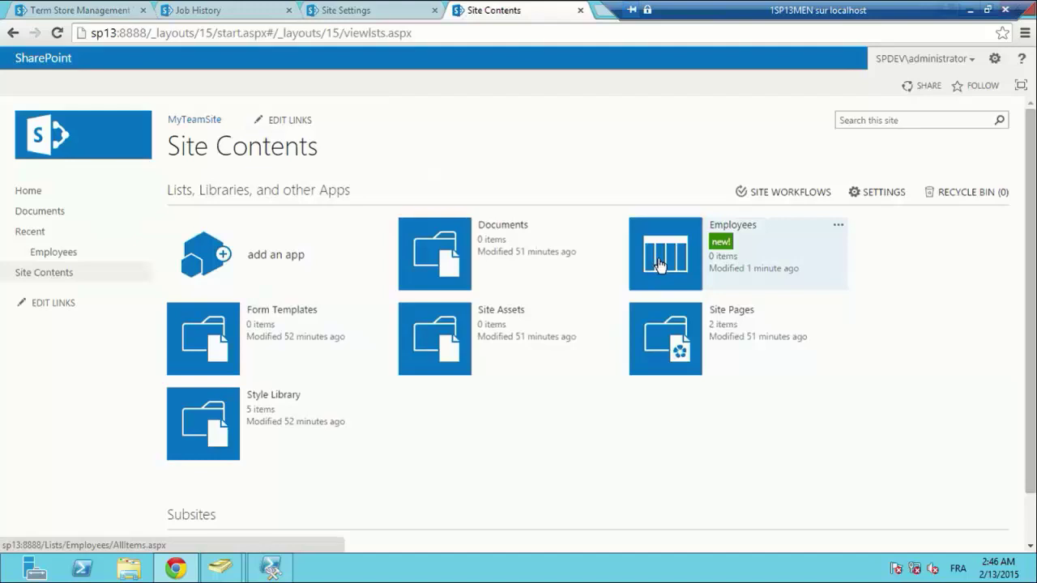
Step: Set Allow management of content types to Yes in the Employees list's advanced settings
click(660, 265)
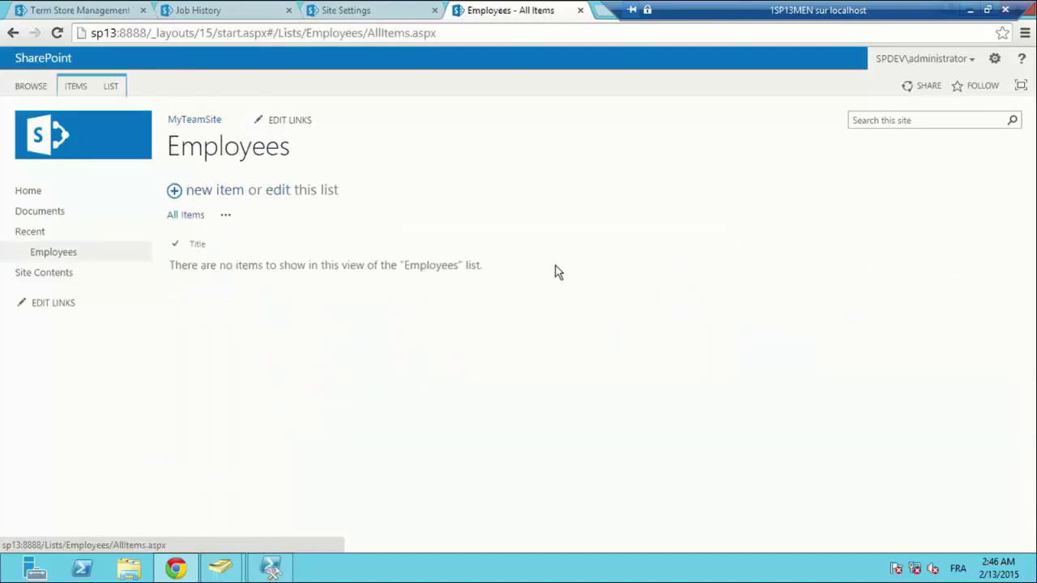
click(110, 85)
click(740, 131)
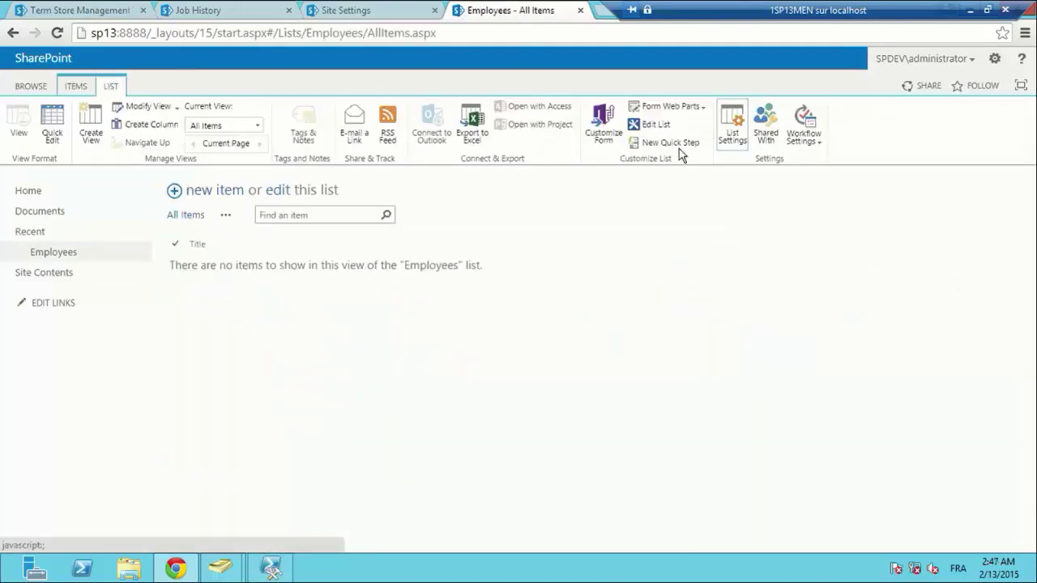
scroll(270, 384, down, 4)
scroll(256, 258, up, 5)
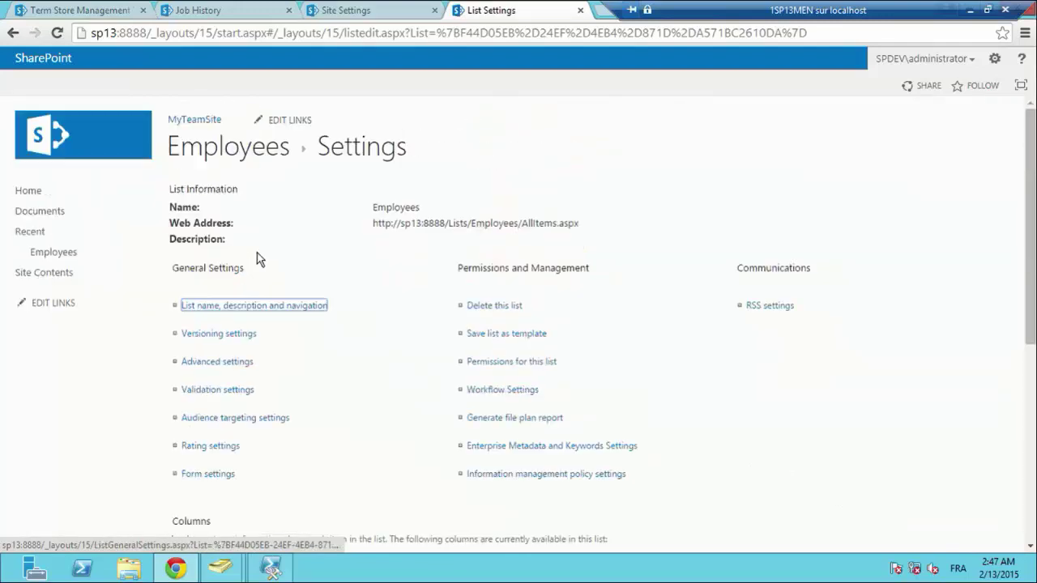
click(222, 364)
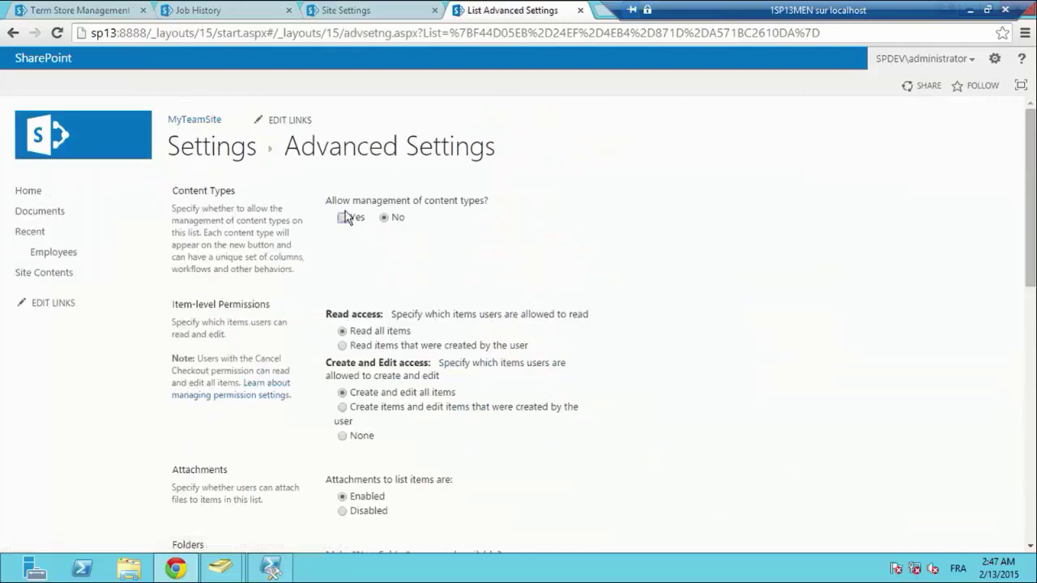
scroll(648, 302, down, 8)
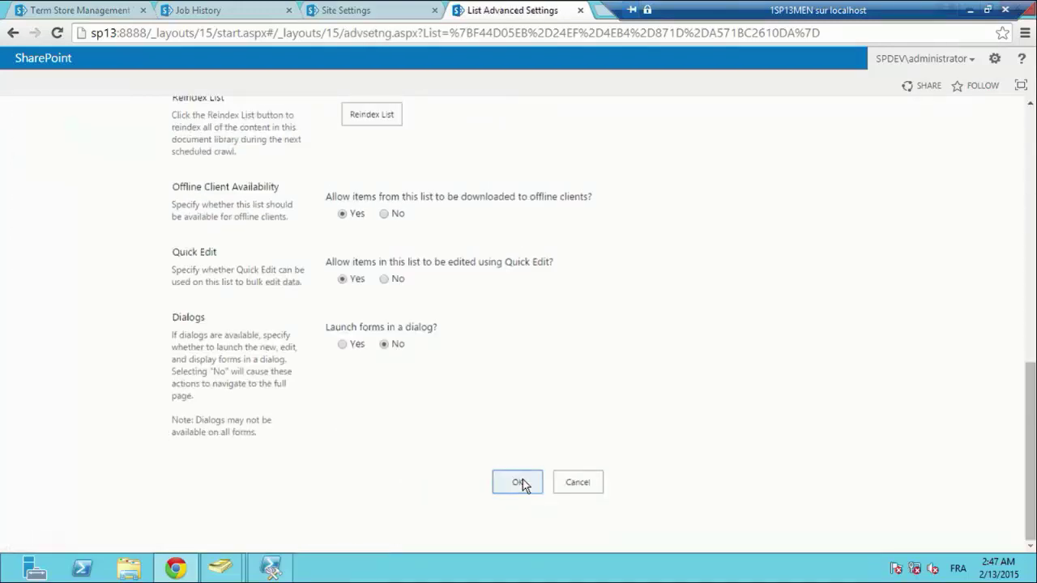
click(521, 481)
scroll(368, 394, down, 2)
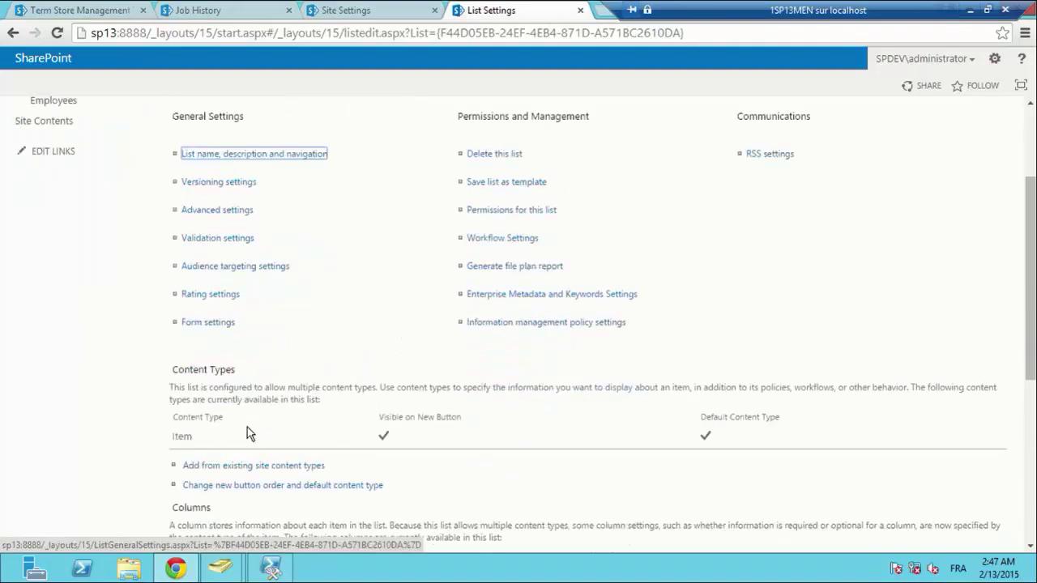
Step: Add the SQLiEngineer content type from the Custom Content Types group to the Employees list
click(234, 470)
click(494, 215)
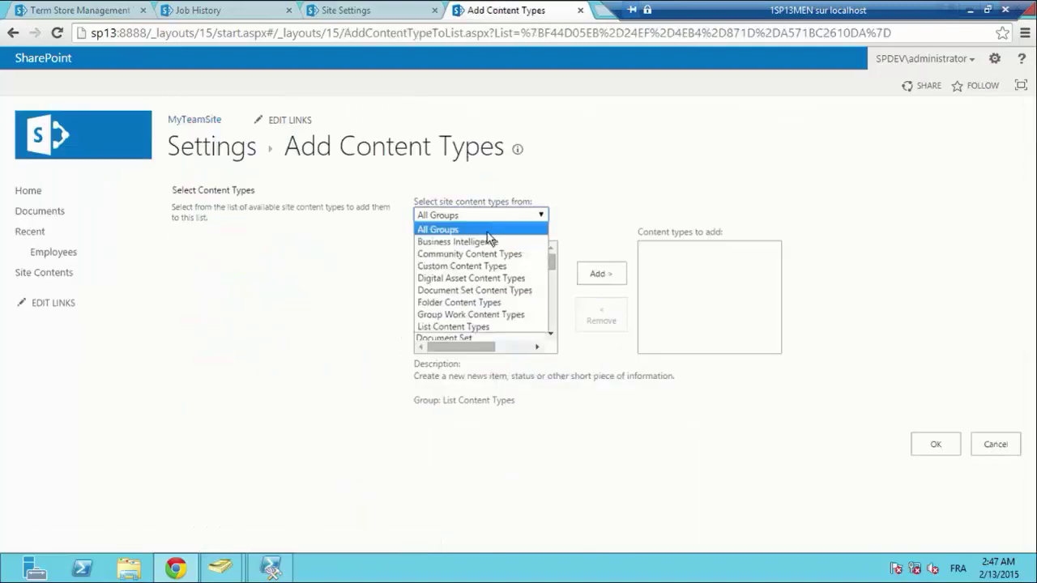
click(462, 266)
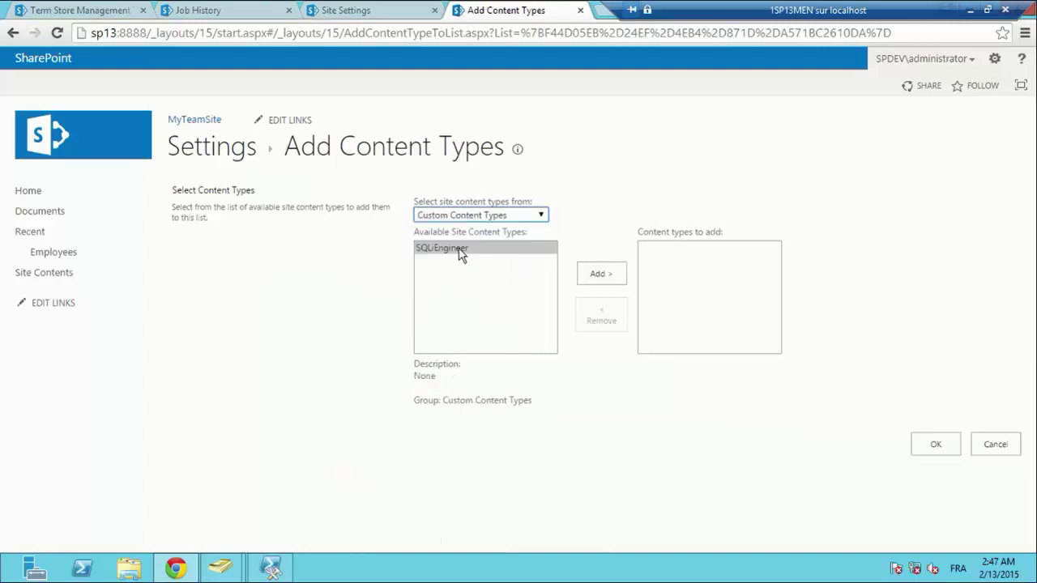
click(458, 250)
click(597, 274)
click(933, 444)
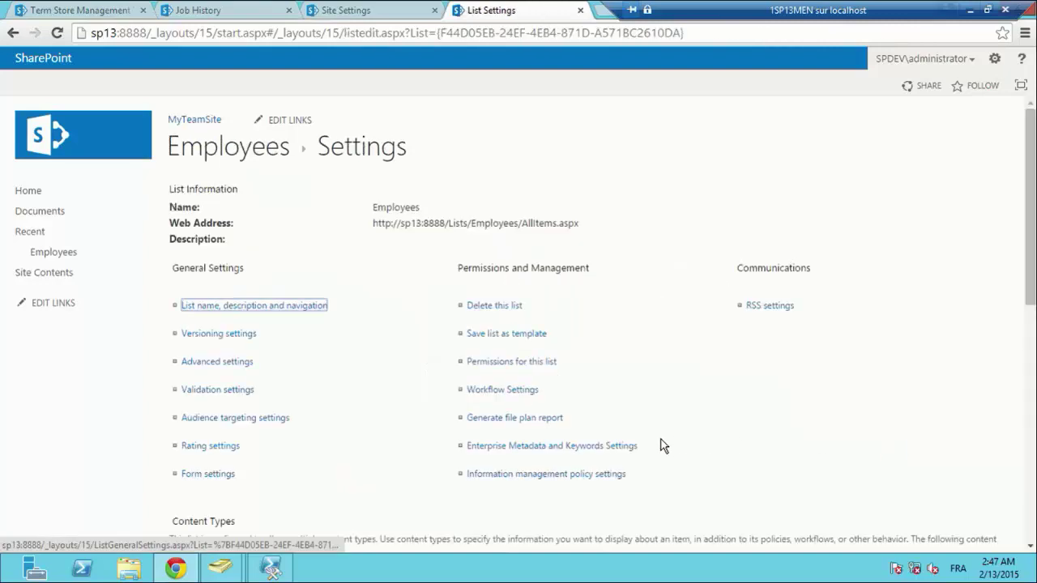
scroll(345, 348, down, 5)
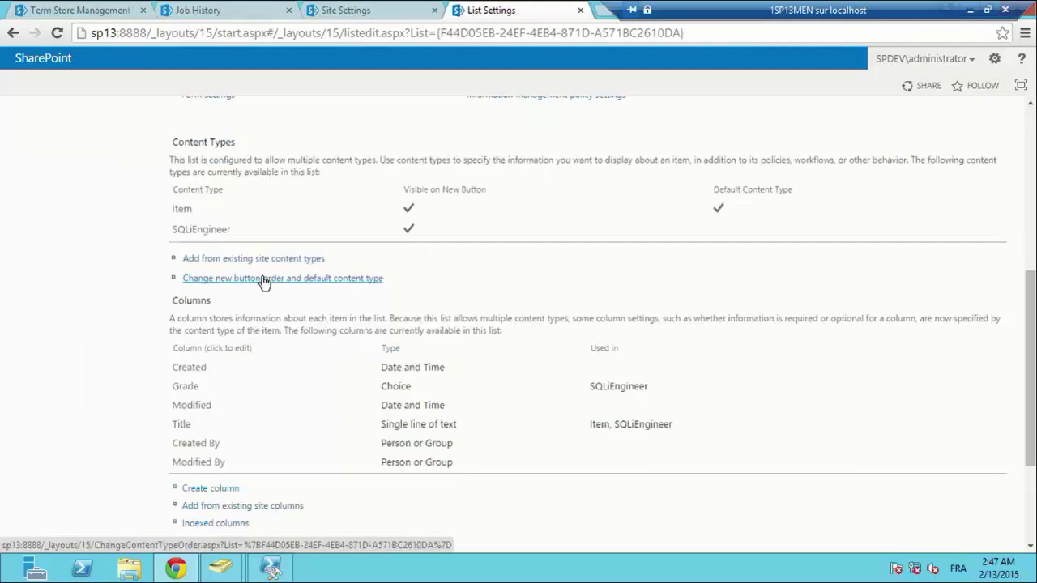
Step: Move SQLiEngineer to position 1 in the new button order, making it the default
click(263, 278)
click(782, 238)
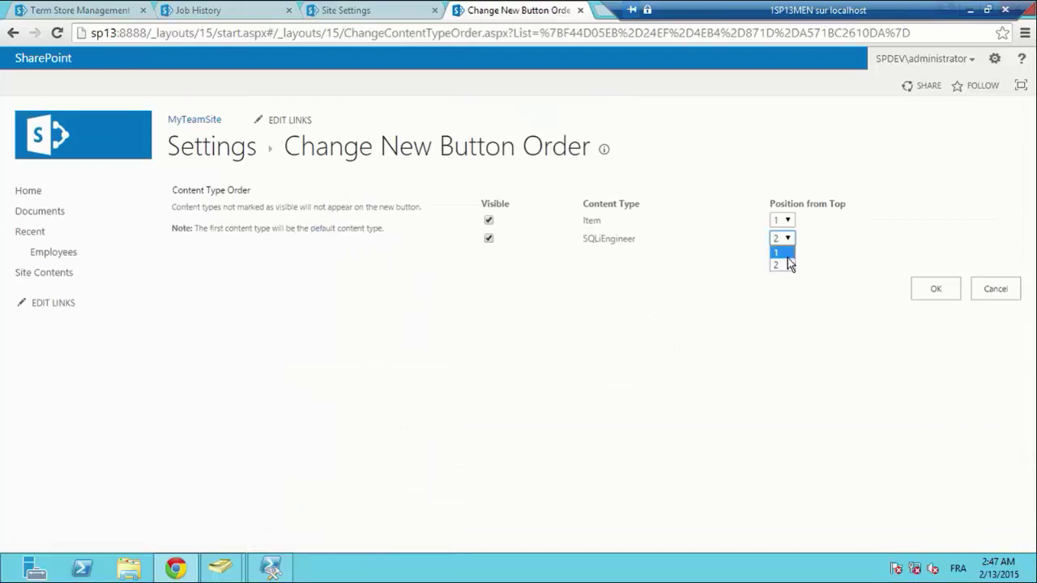
click(932, 290)
scroll(370, 343, down, 5)
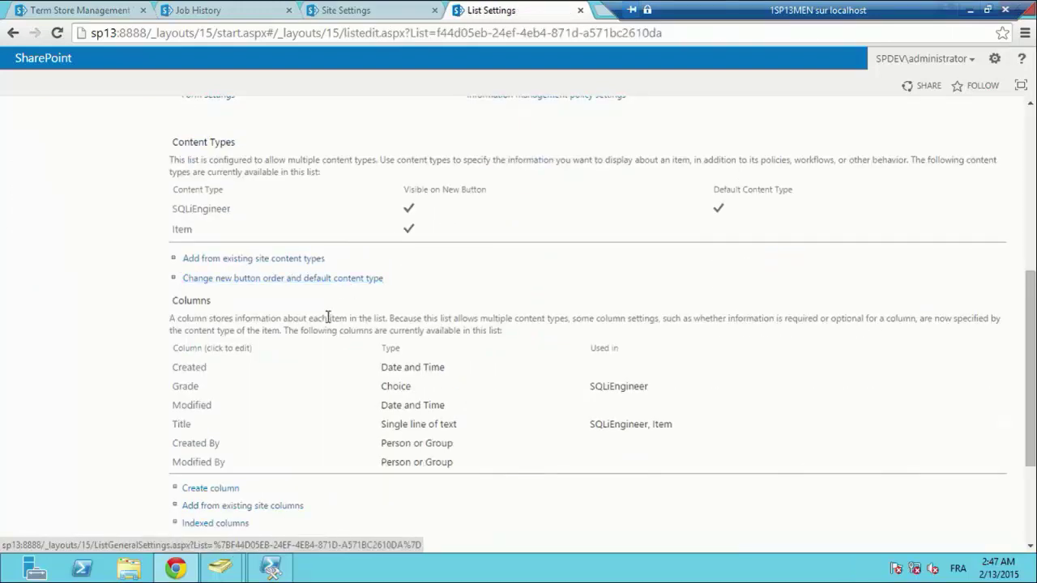
scroll(328, 320, down, 2)
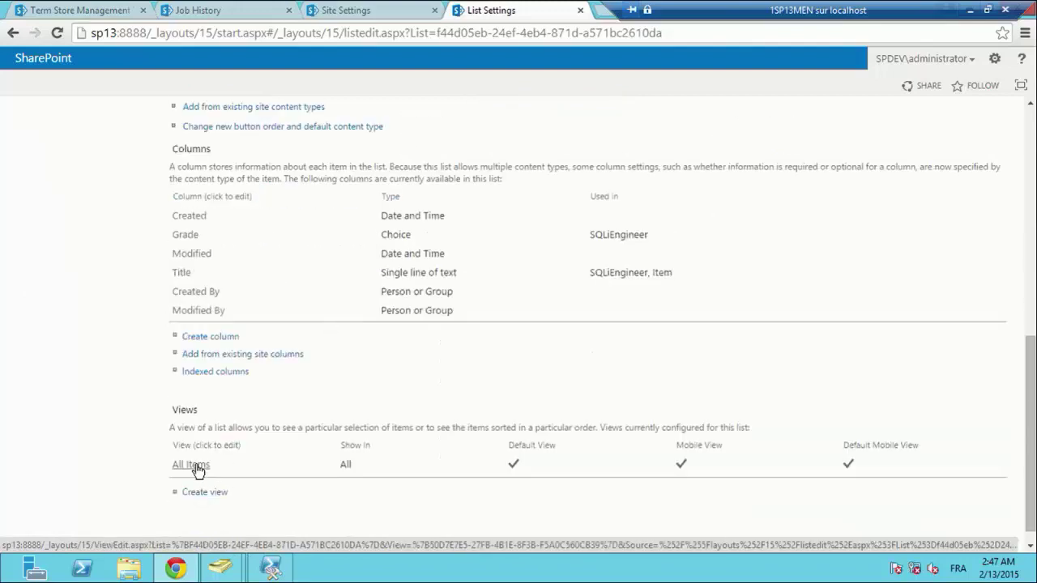
Step: Tick the Grade column in the All Items view settings and save the view
click(194, 465)
scroll(478, 428, down, 2)
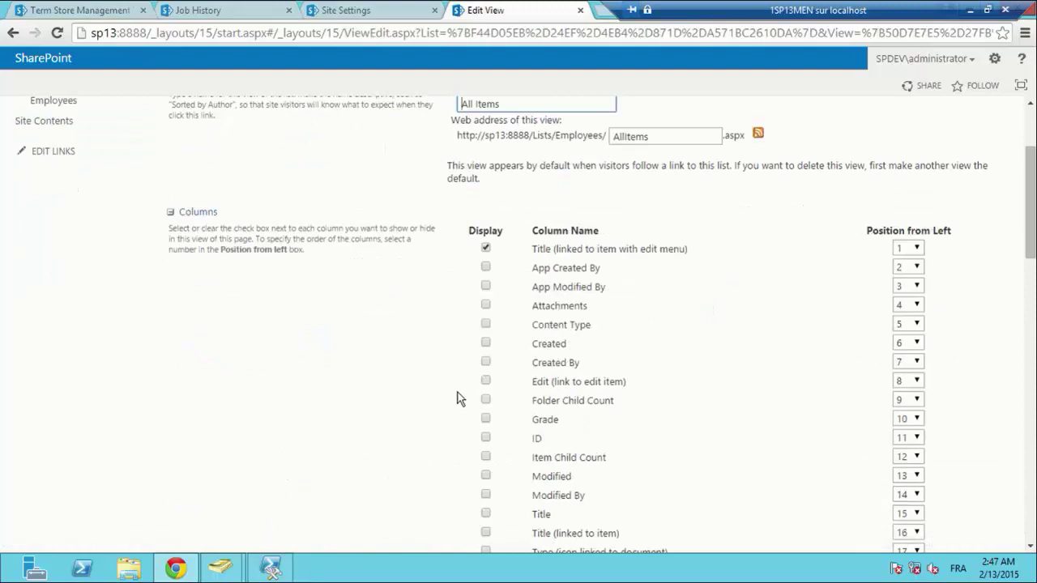
scroll(458, 397, down, 2)
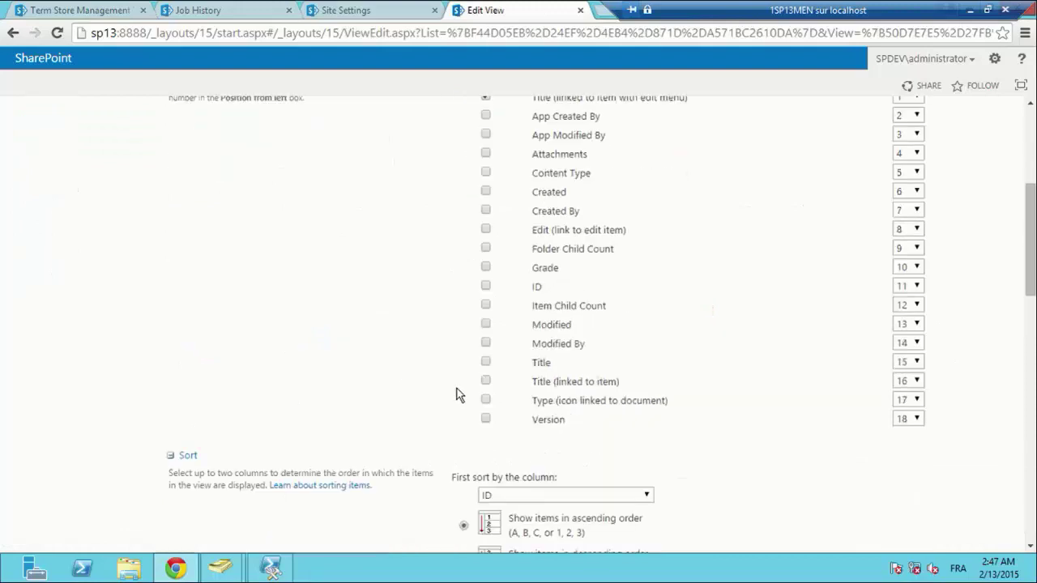
click(485, 267)
scroll(734, 438, down, 4)
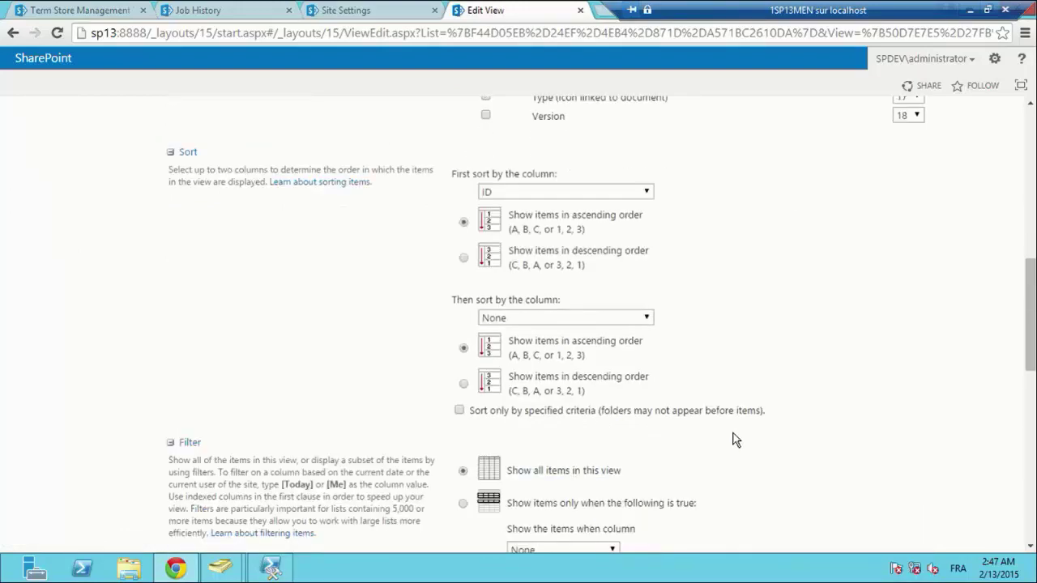
scroll(843, 470, down, 8)
scroll(889, 535, up, 15)
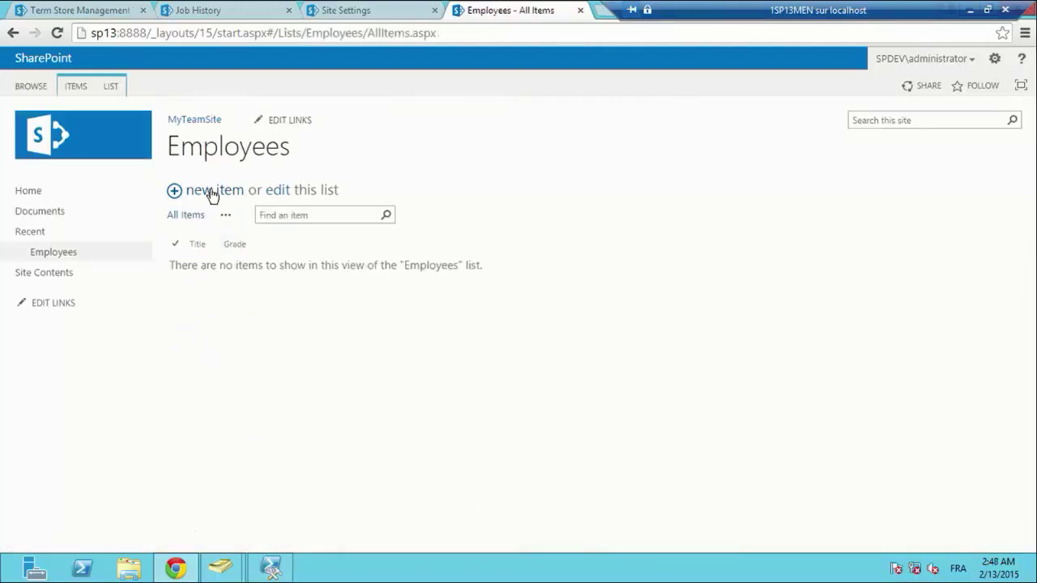
Step: Open a new item form in Employees and check its content types and Grade choices
click(75, 86)
click(18, 136)
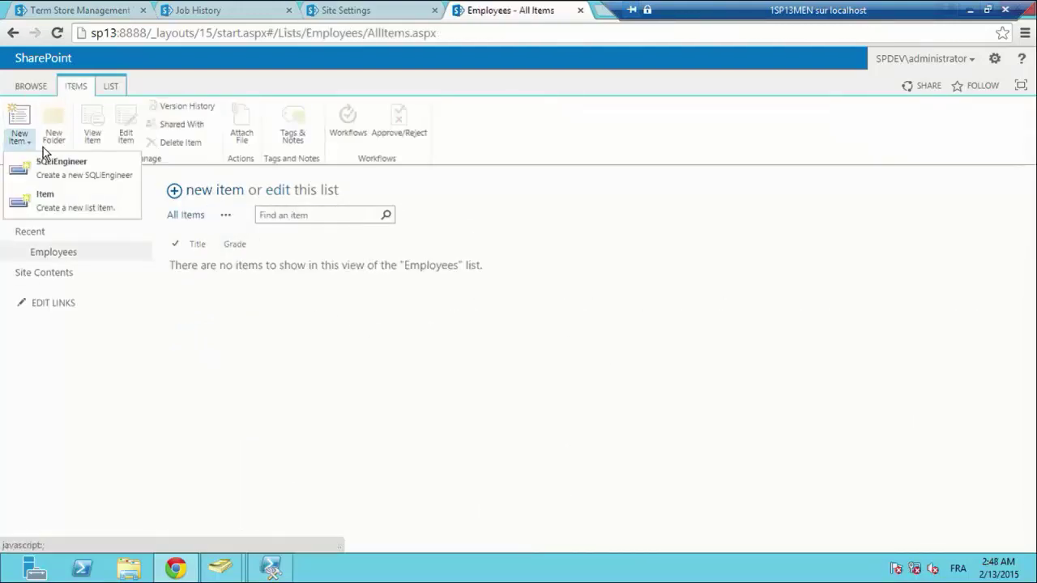
click(251, 266)
click(210, 192)
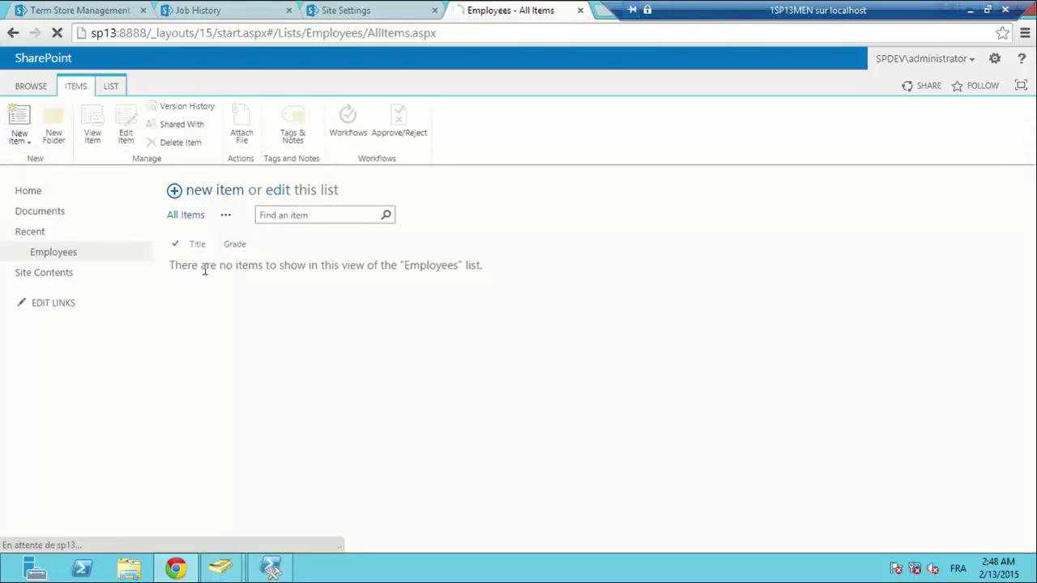
click(290, 228)
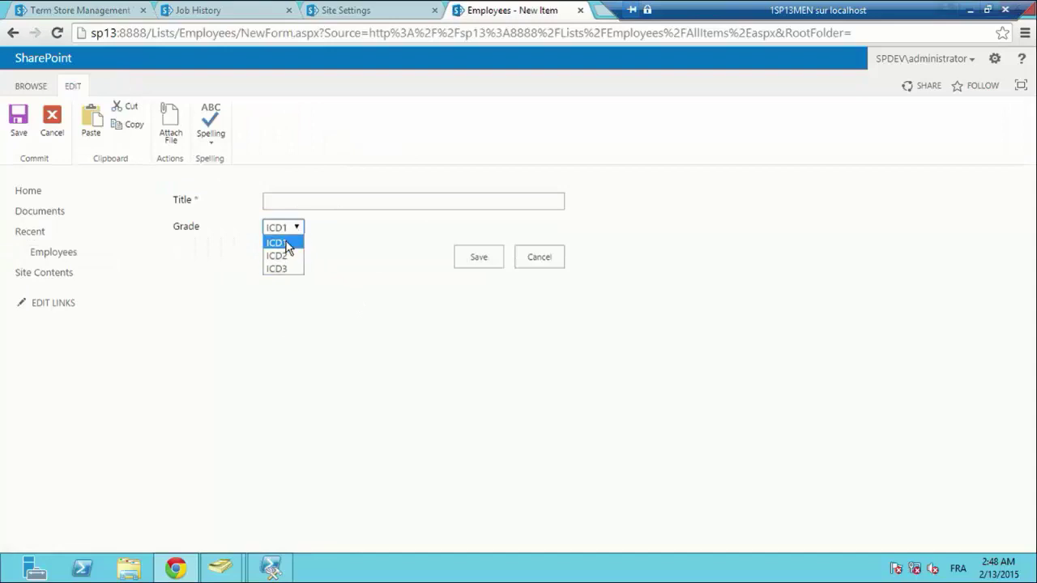
Step: Enter the employee's full name as Title, set Grade to ICD3, and save the item
click(310, 201)
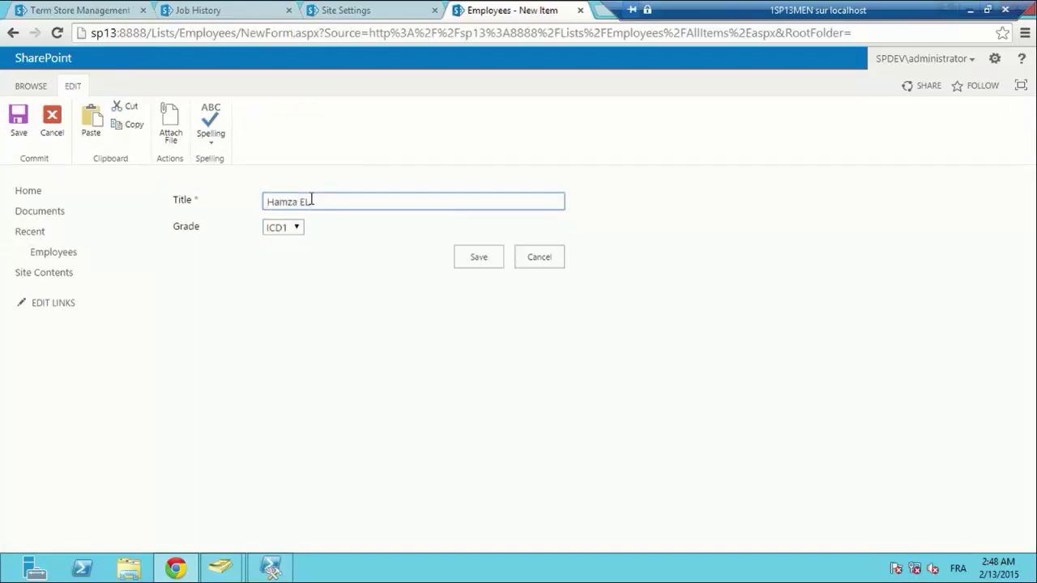
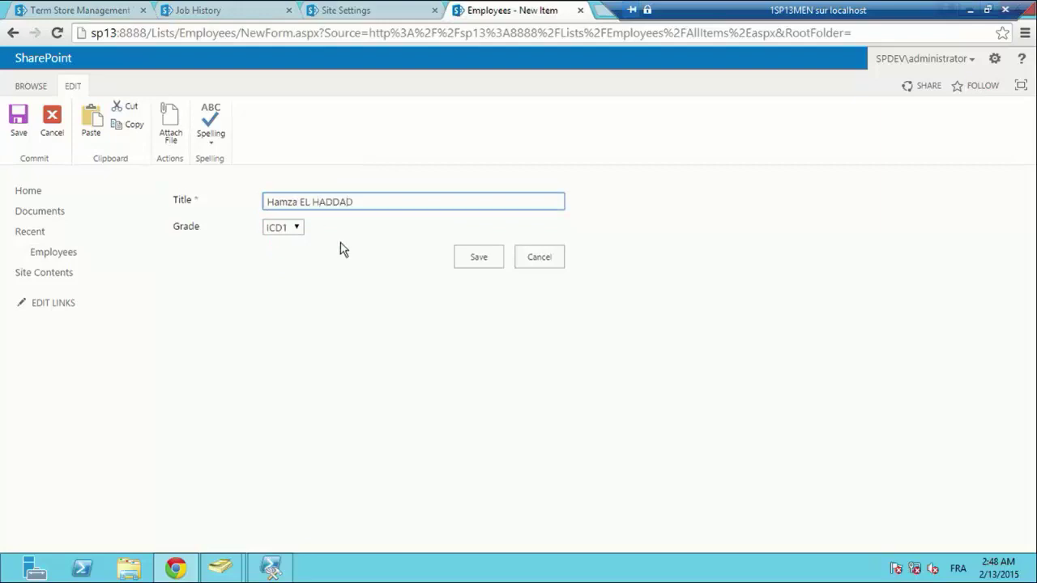
click(284, 228)
click(279, 241)
key(Down)
key(Down)
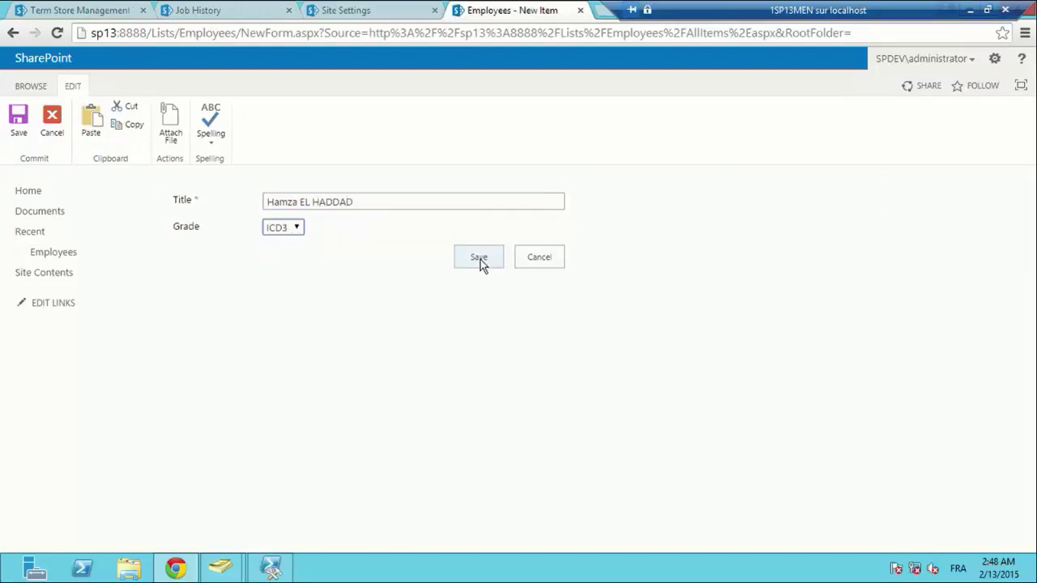
click(479, 259)
click(101, 11)
Step: Create a new term group named SQLI under MyMMSService
click(129, 283)
click(175, 306)
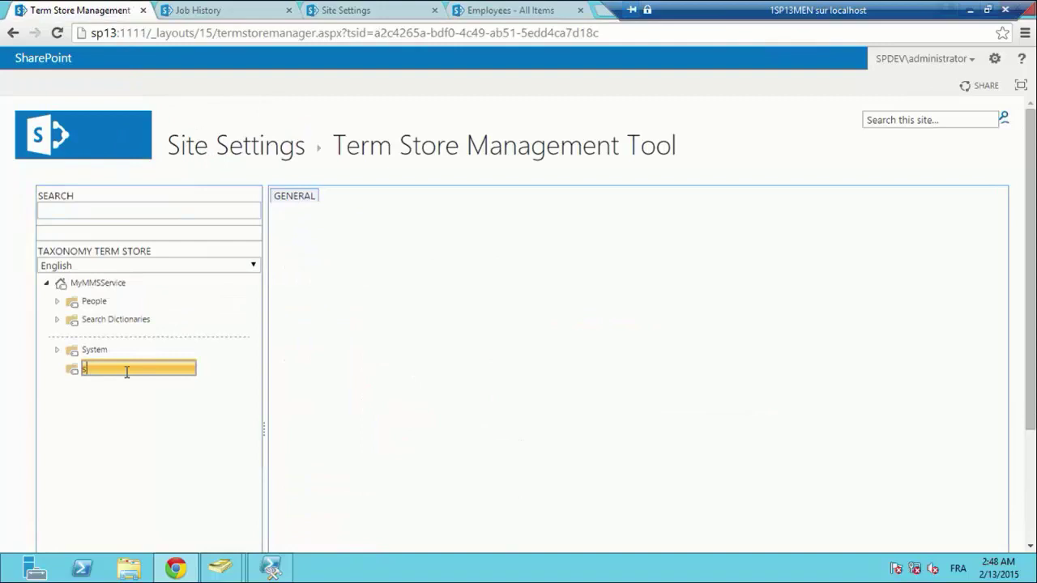
text(SQLI)
key(Return)
Step: Set SPDEV\Administrator as the SQLI group's manager and save the group
click(96, 370)
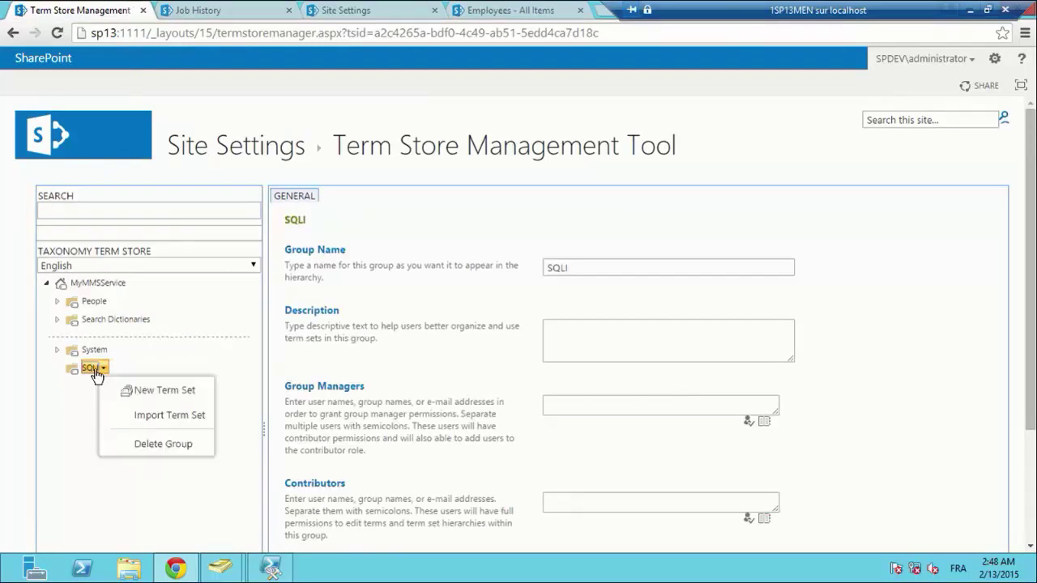
click(606, 409)
text(administrator)
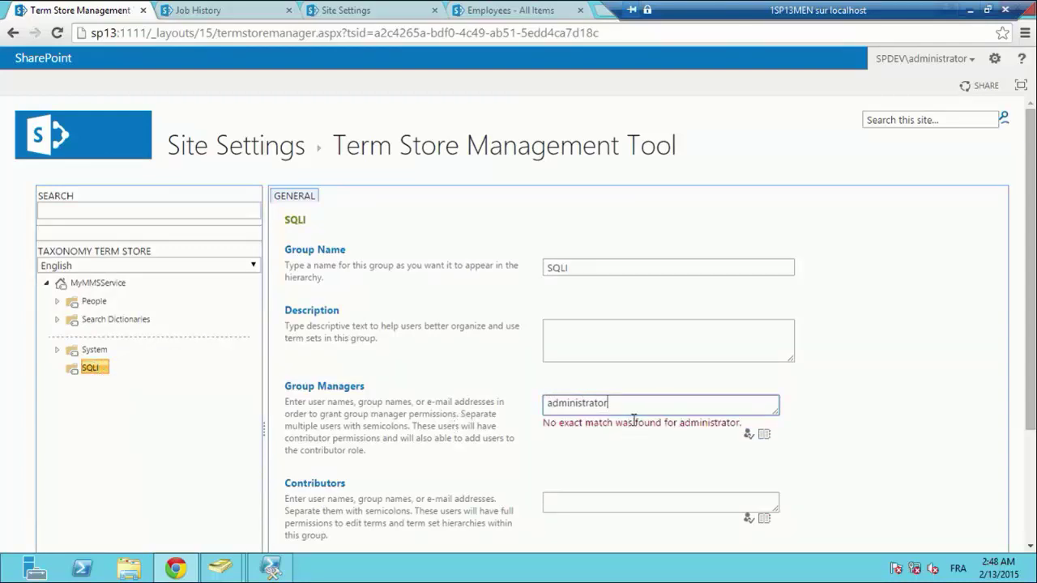
drag(624, 405, 542, 407)
text(SPDE)
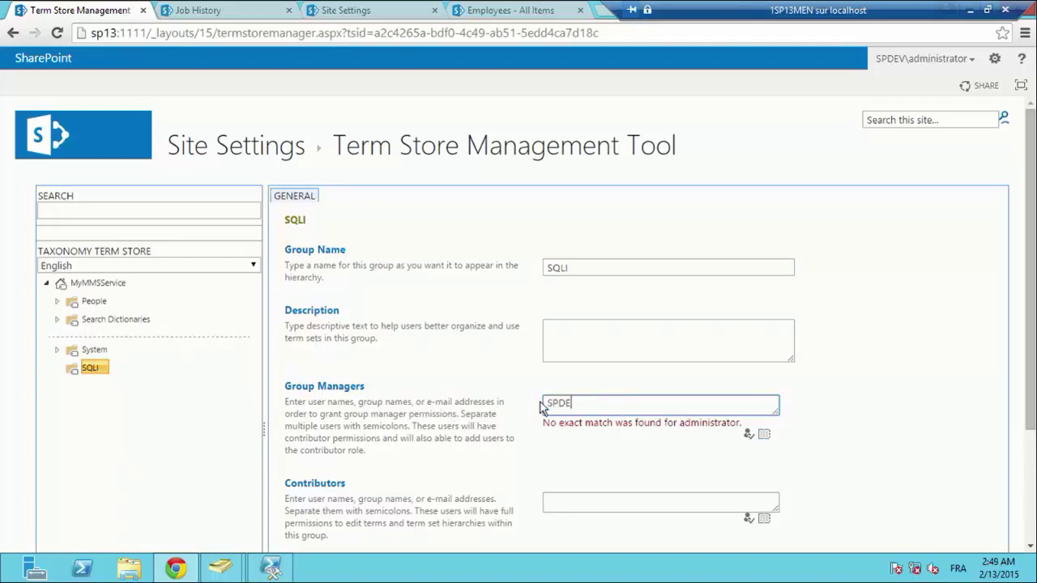
text(V\Administrator)
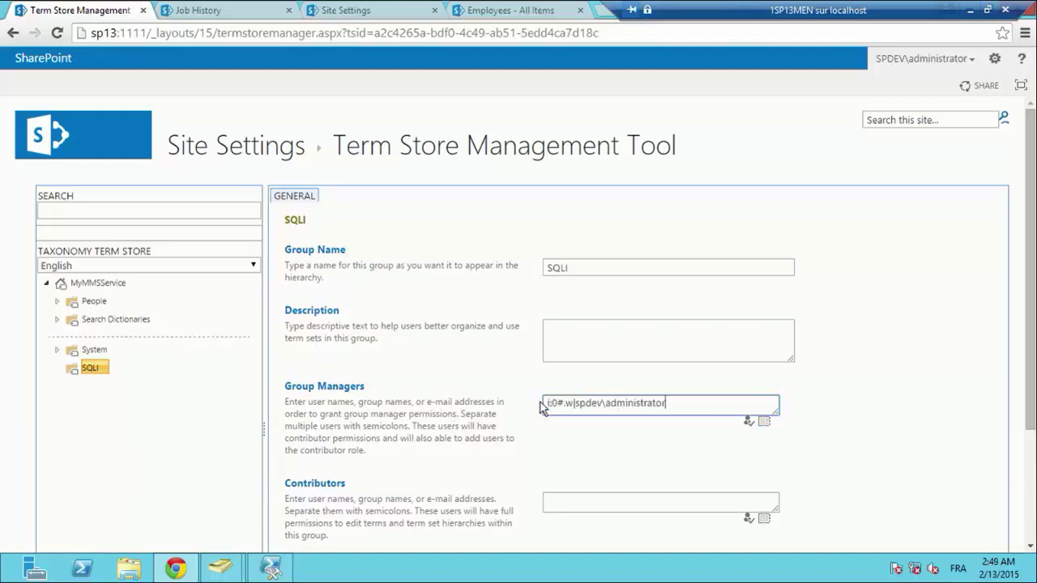
right_click(81, 371)
click(111, 381)
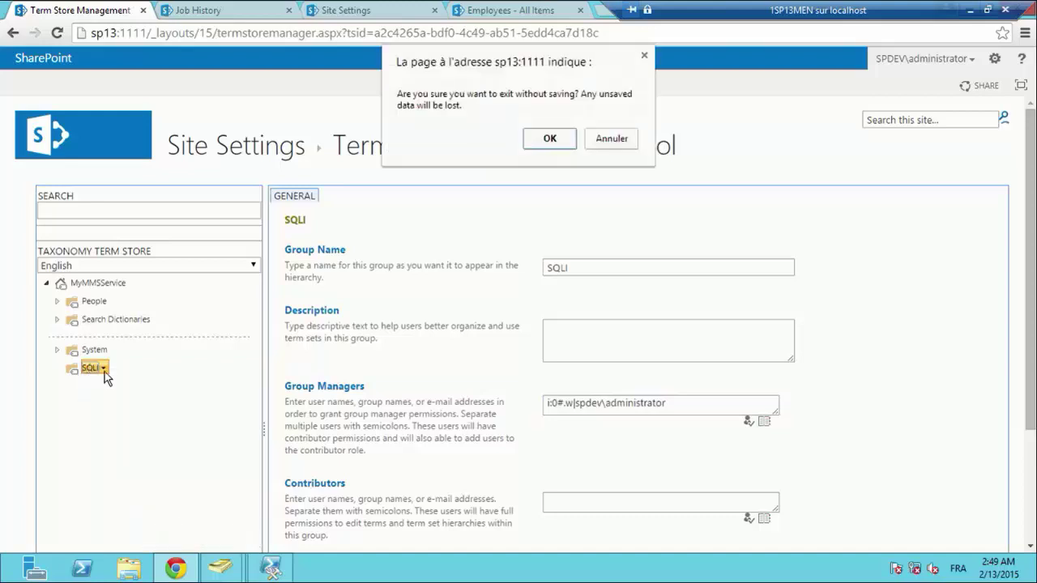
click(635, 144)
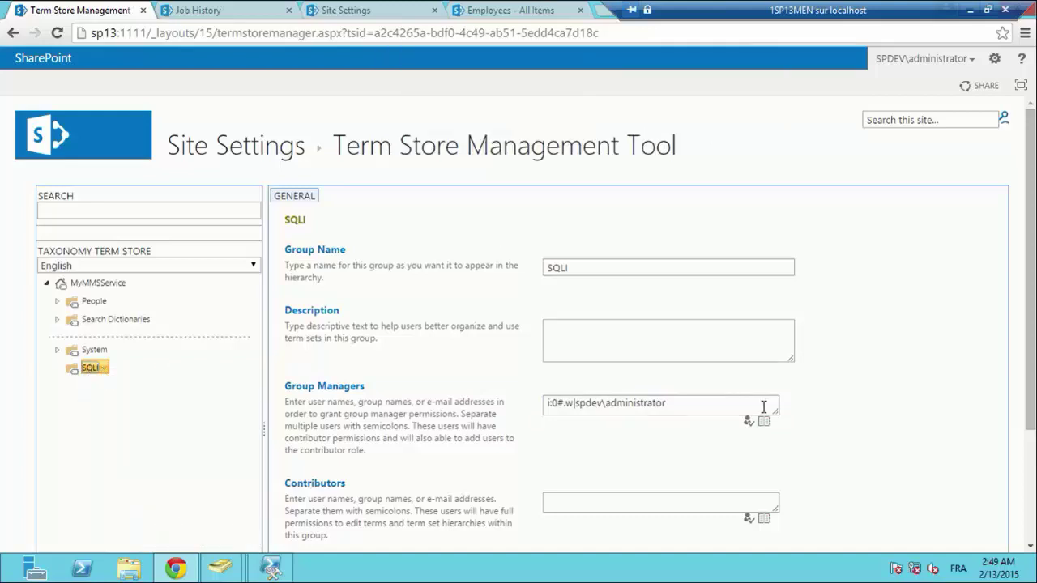
scroll(729, 324, down, 2)
click(805, 447)
Step: Create a Departments term set under the SQLI group and add its first term, CRCI
click(108, 213)
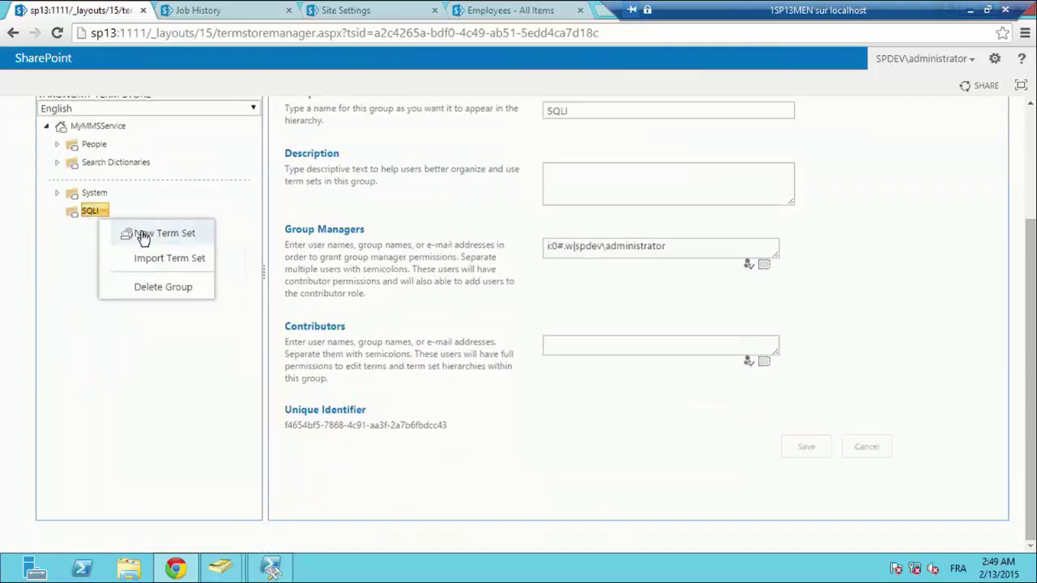
click(154, 233)
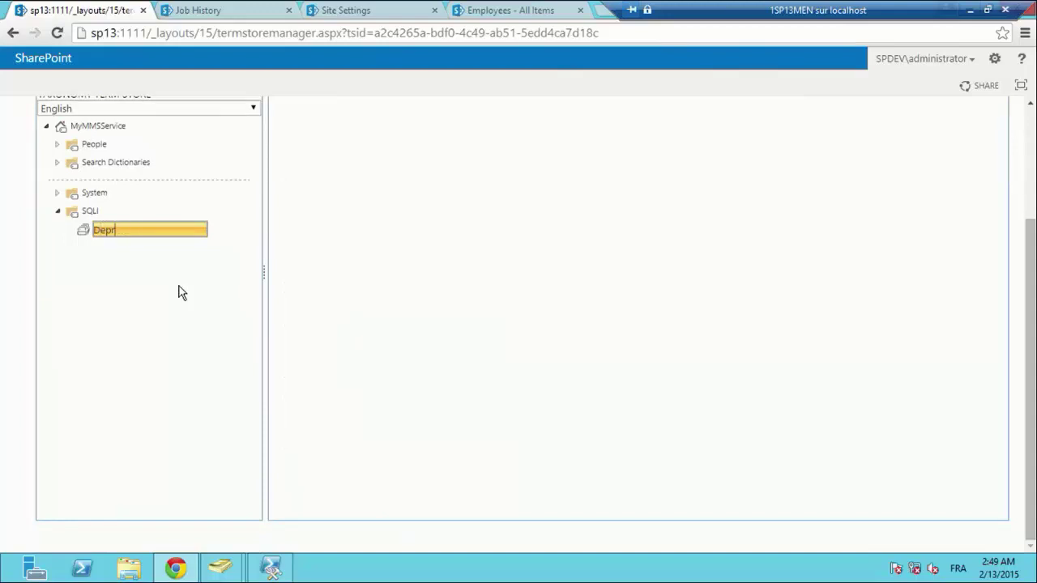
text(Departments)
key(Return)
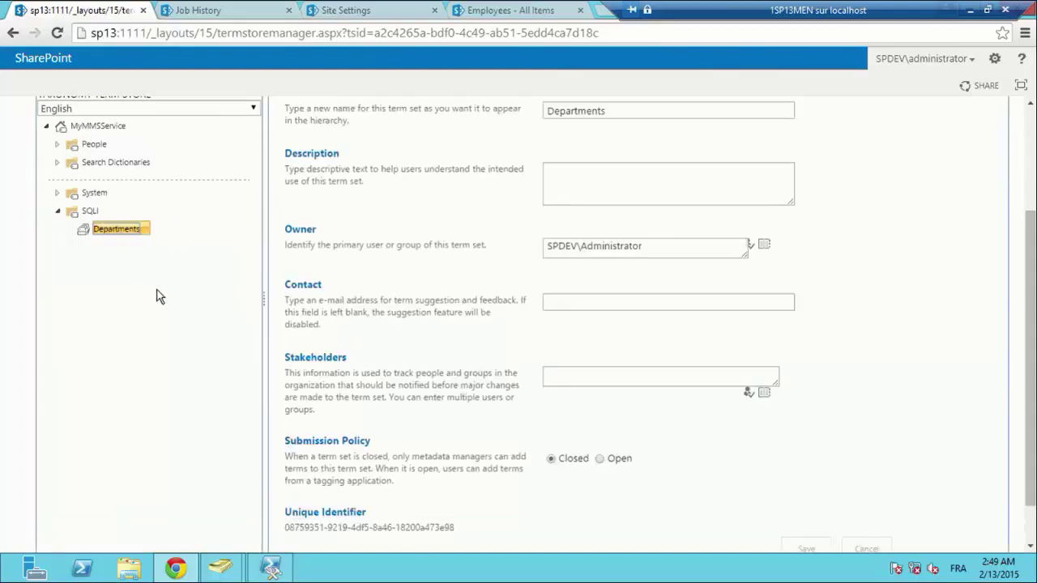
click(109, 232)
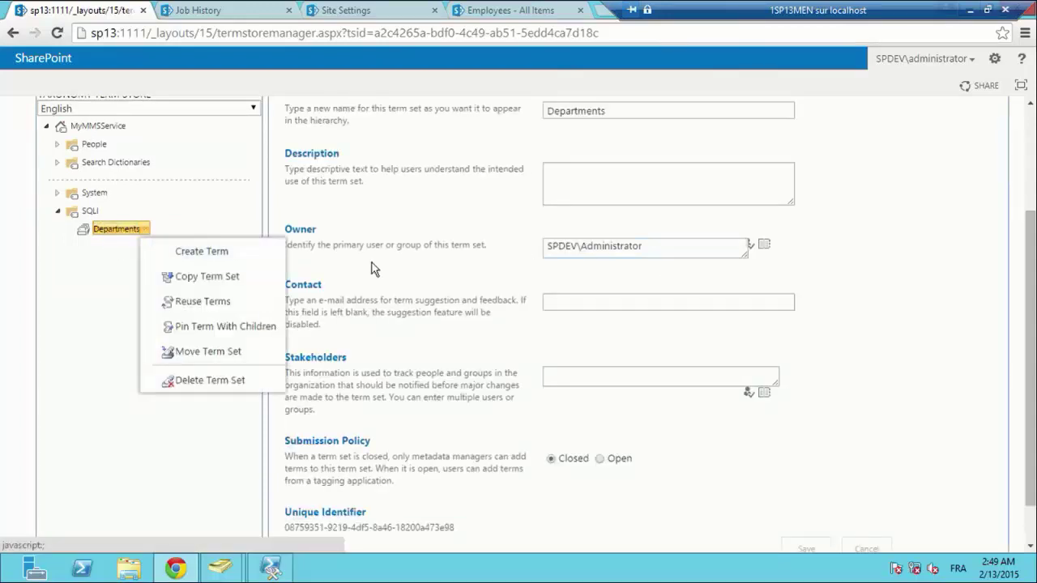
click(198, 250)
text(CRCI)
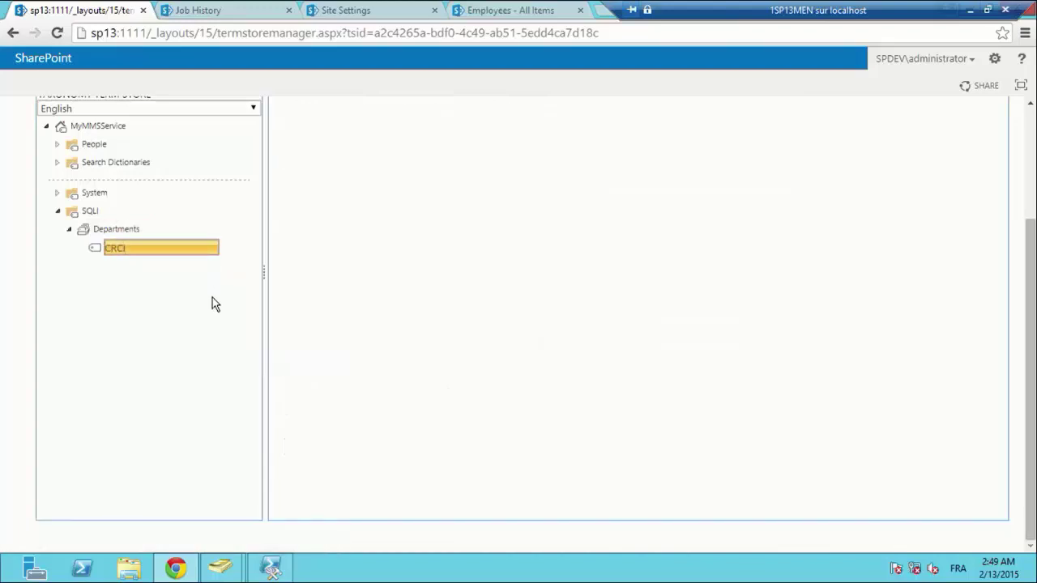
key(Return)
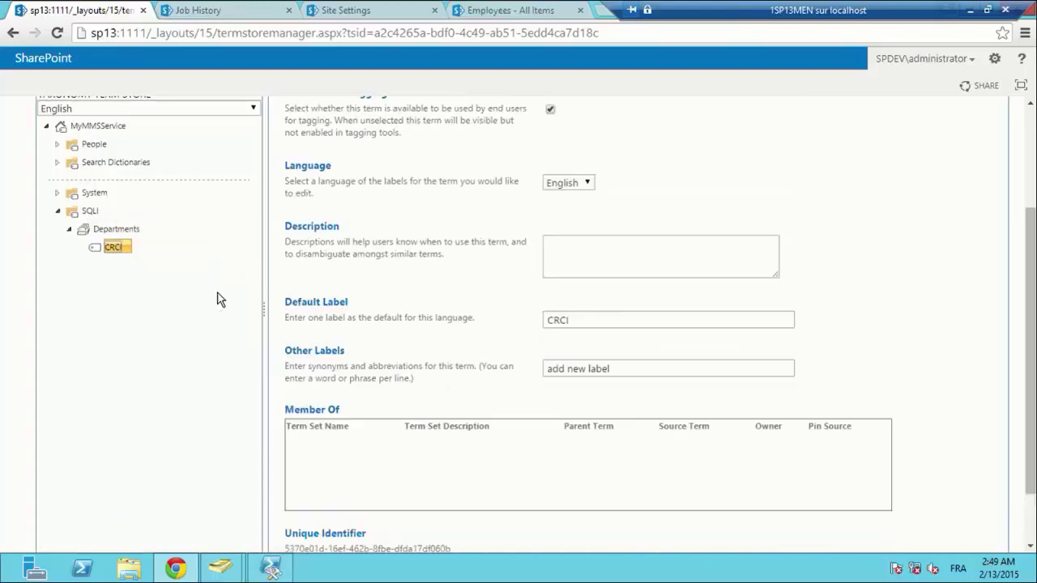
Step: Add the terms Engineer and Agency to the Departments term set
click(126, 232)
click(200, 250)
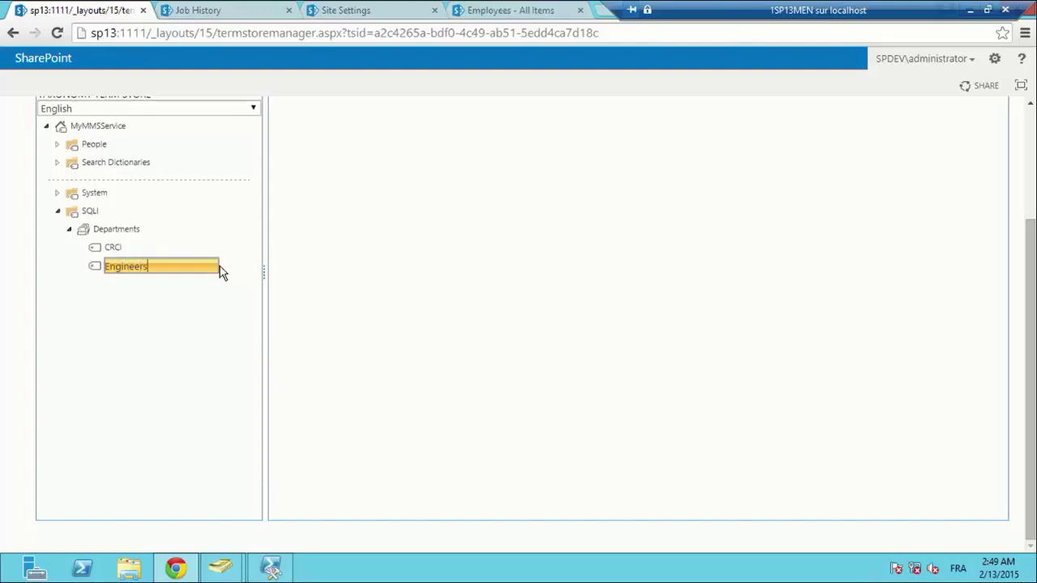
key(BackSpace)
key(Return)
click(128, 229)
click(200, 251)
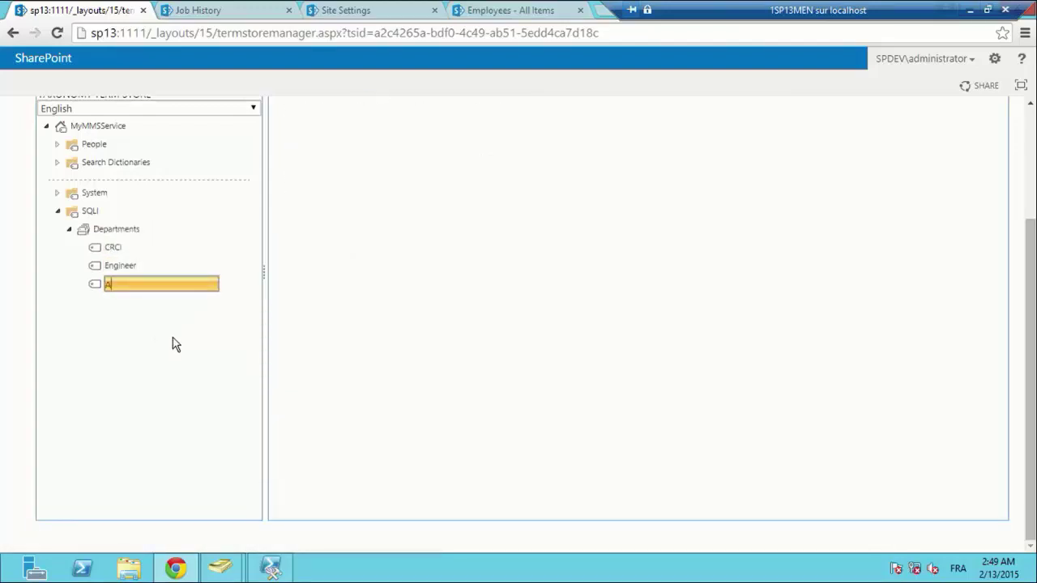
text(Agency)
key(Return)
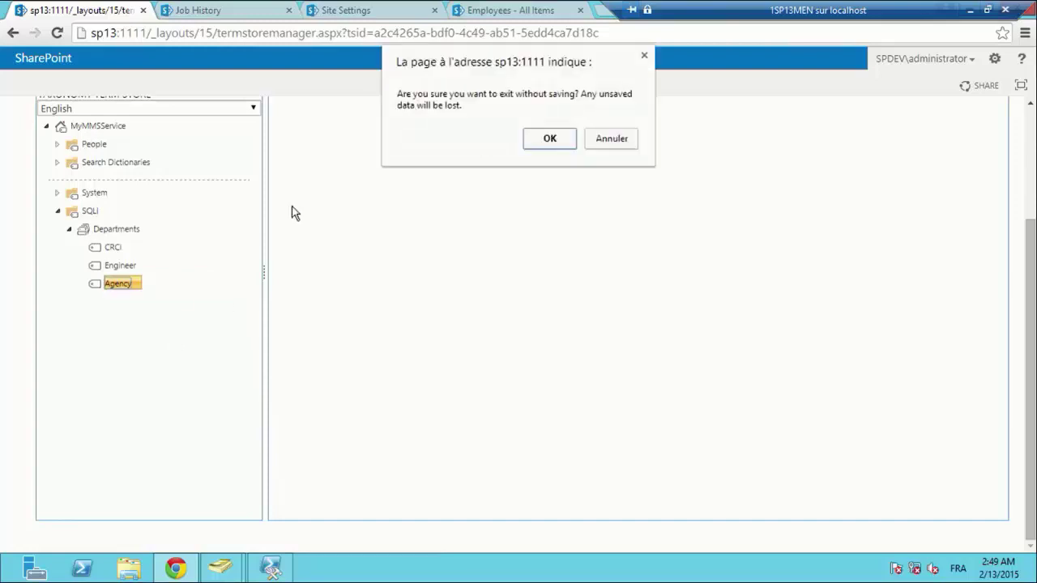
Step: Dismiss the leave-page warnings and add the term SharePoint to Departments
click(614, 143)
click(638, 154)
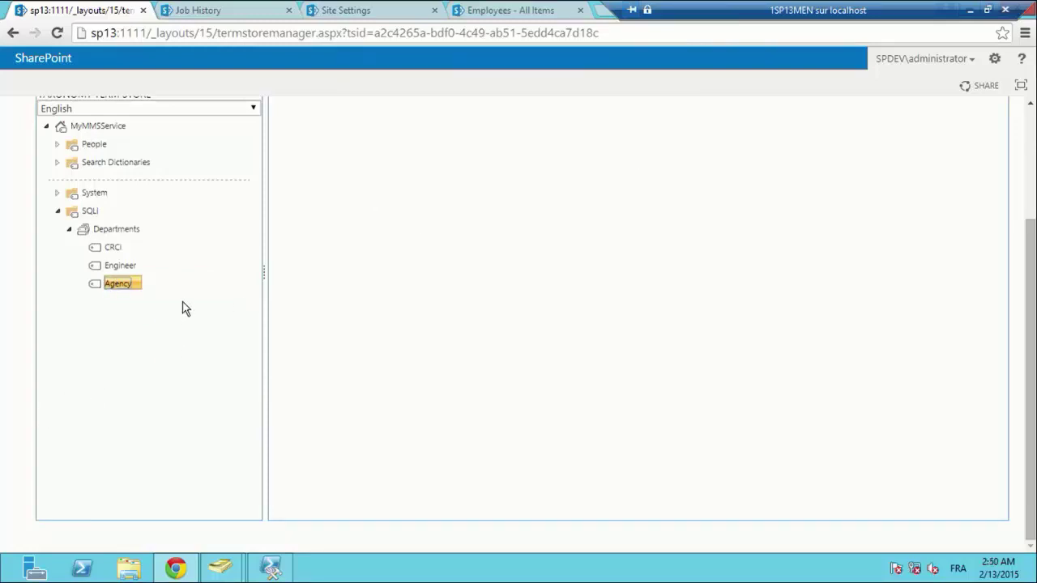
click(142, 233)
click(570, 148)
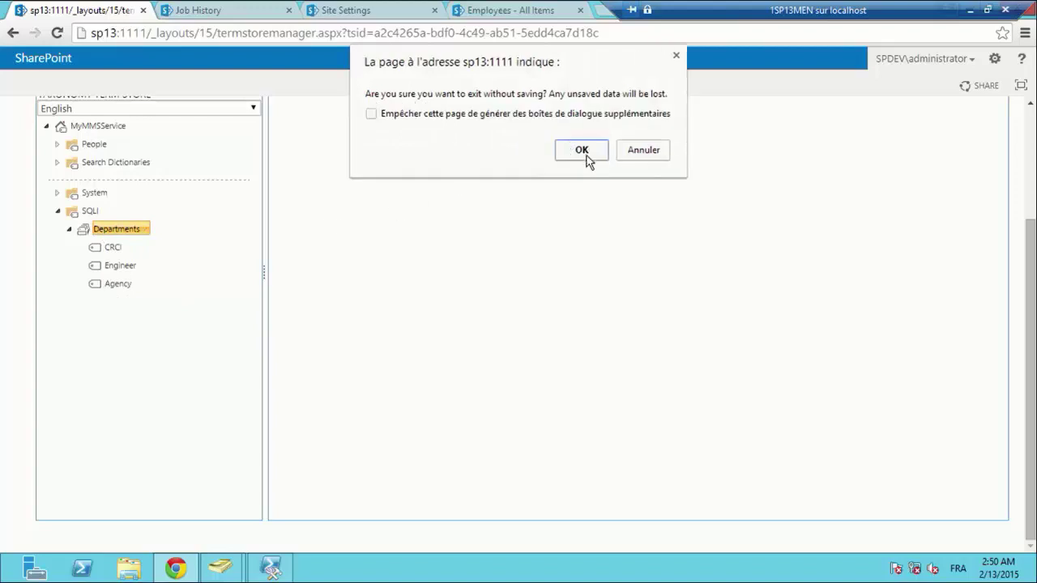
click(583, 151)
click(117, 229)
click(194, 252)
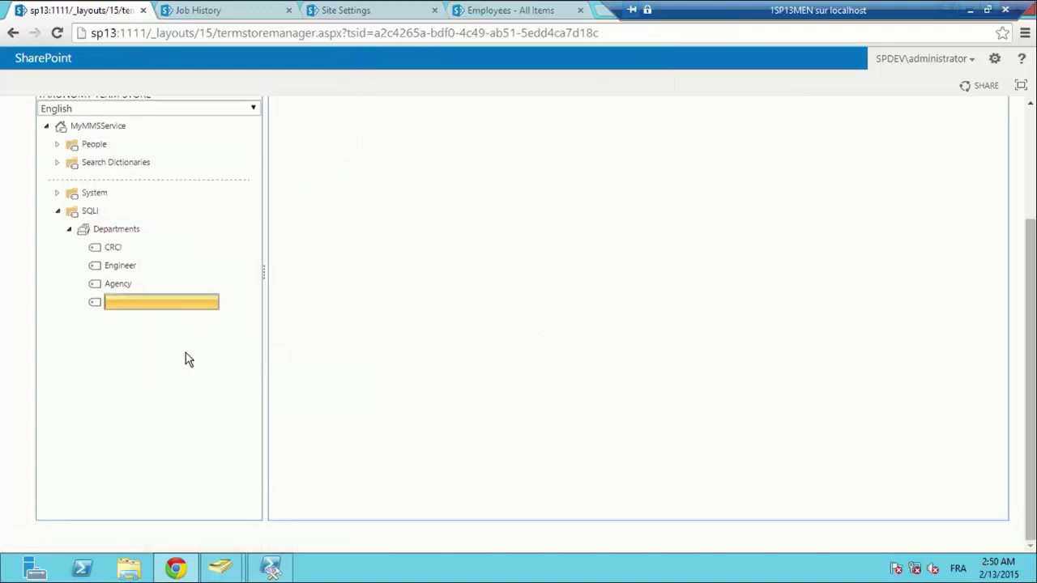
text(S)
key(BackSpace)
text(SharePoint)
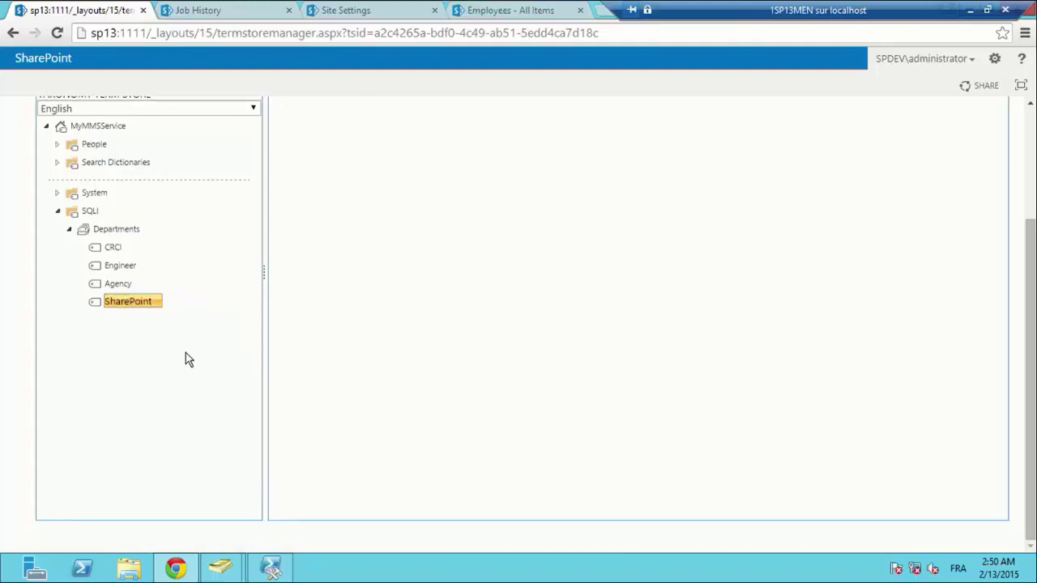
key(Return)
Step: Add the terms Hybris and DotNet to Departments, confirming the leave warnings
click(117, 229)
click(195, 252)
text(Hybris)
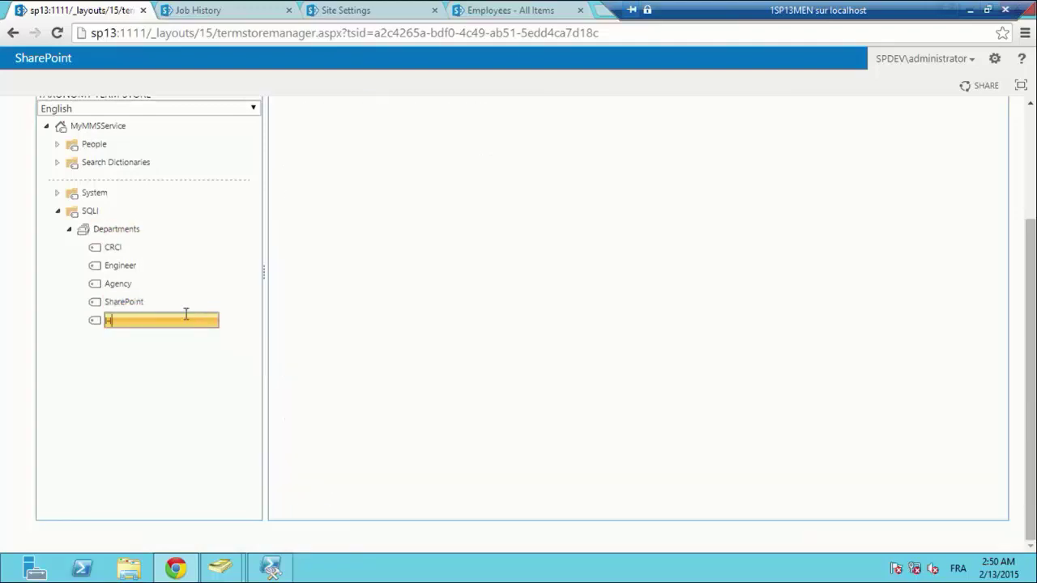
click(149, 303)
click(549, 139)
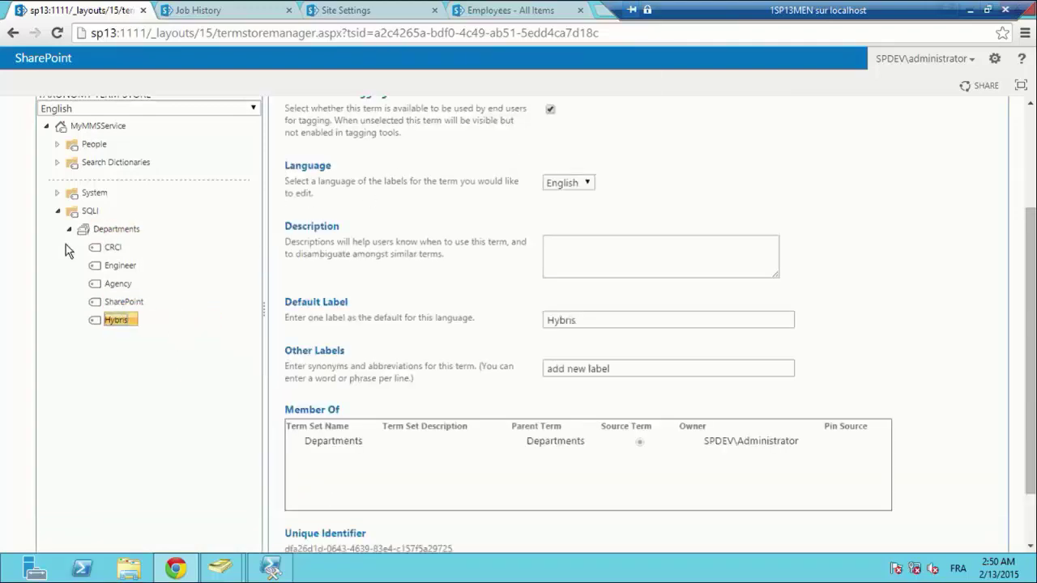
click(118, 229)
click(191, 250)
text(DotNet)
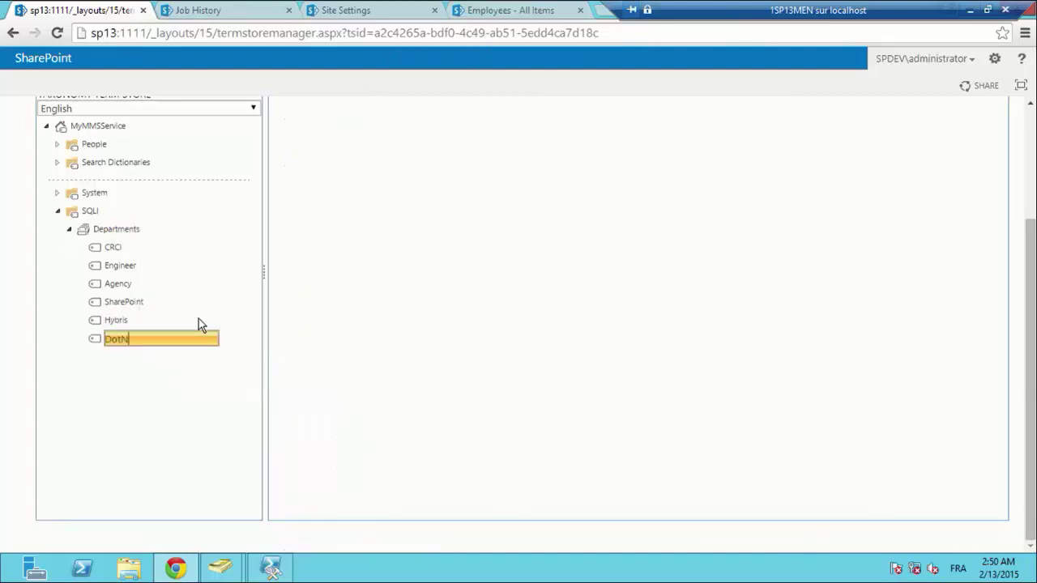
key(Return)
click(549, 140)
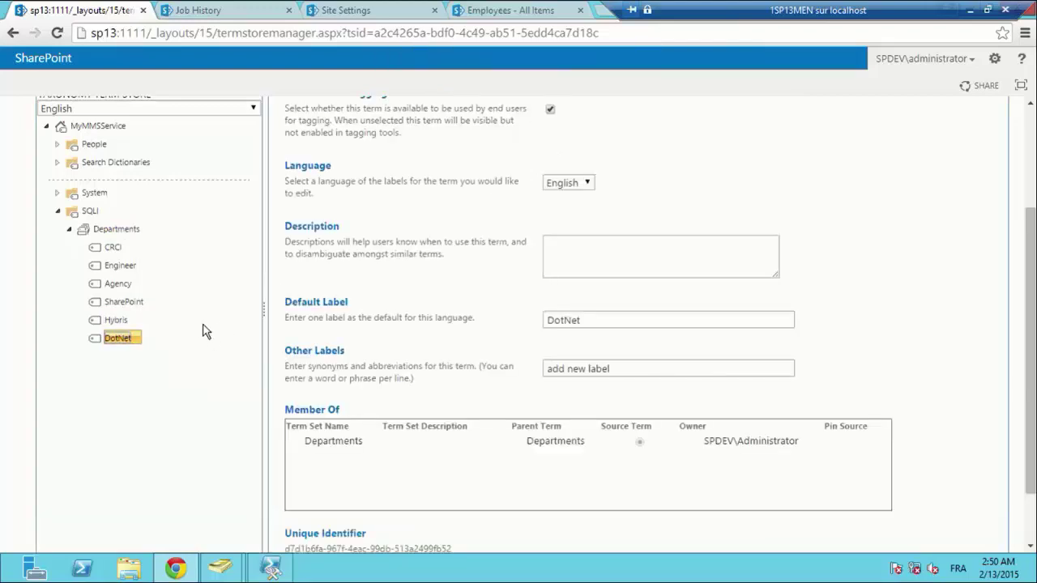
click(217, 11)
Step: Go from the site home page to Site Settings through the settings menu
click(329, 10)
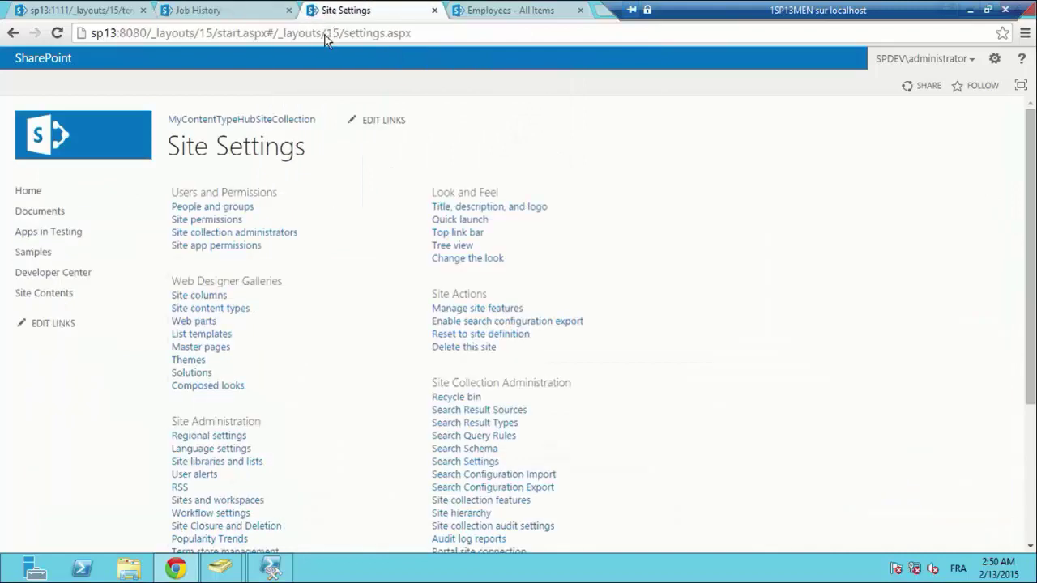
drag(149, 33, 110, 33)
click(94, 145)
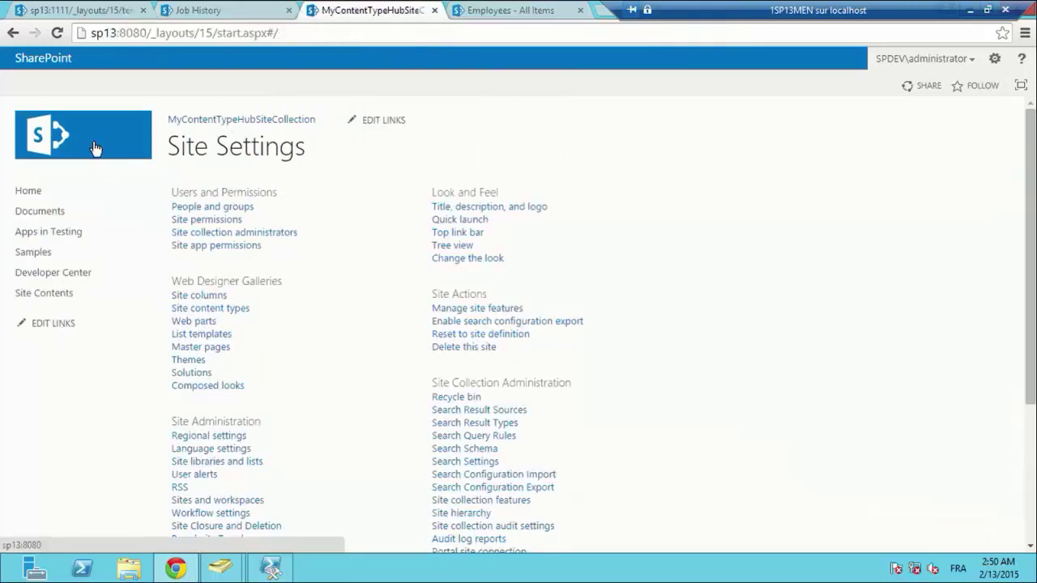
click(995, 58)
click(950, 191)
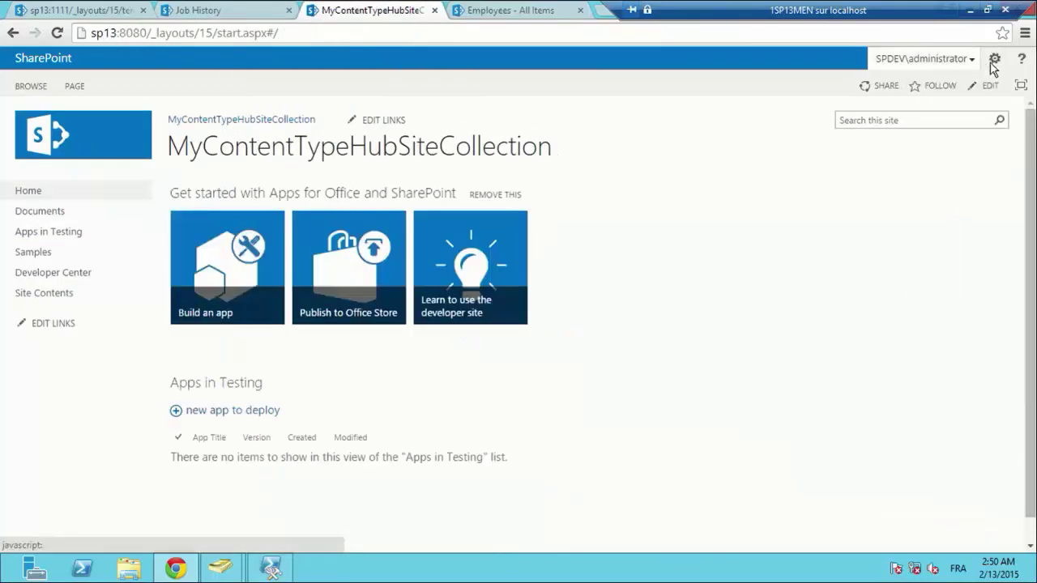
click(995, 61)
click(994, 62)
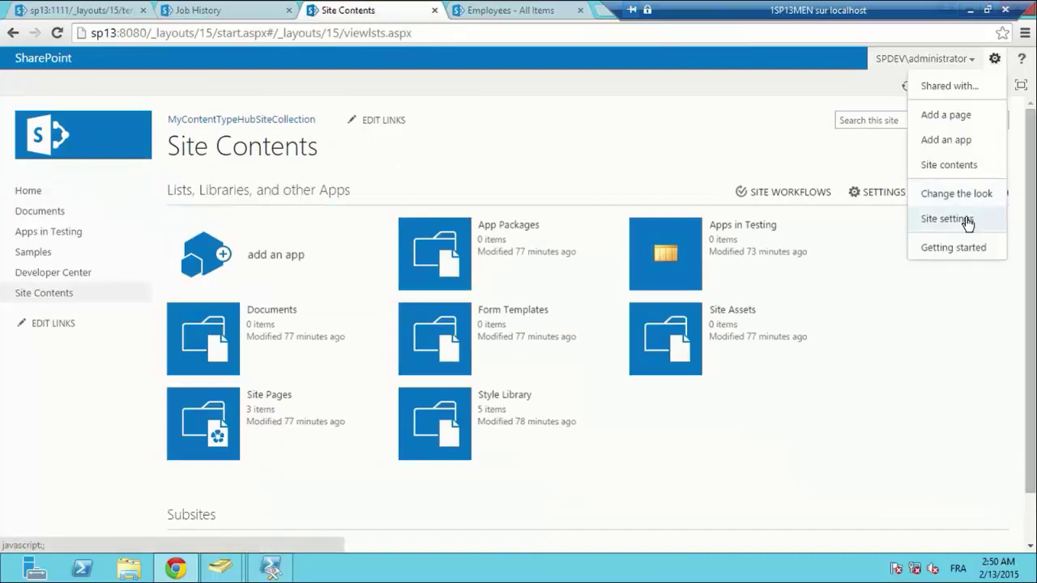
Step: Open the SQLiEngineer content type settings, preview adding an existing site column, and return
click(968, 221)
click(231, 312)
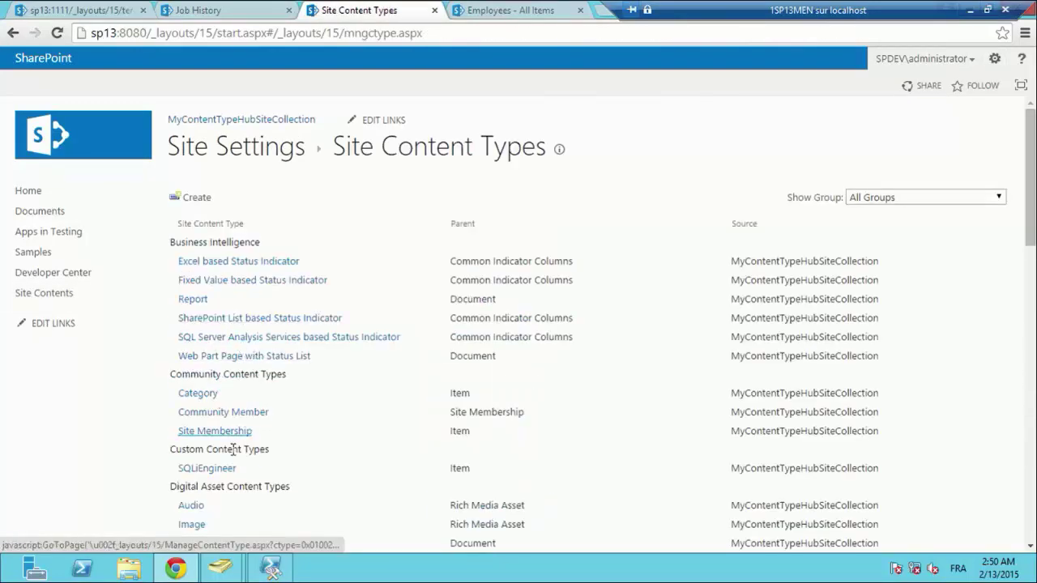
click(212, 470)
scroll(312, 343, down, 2)
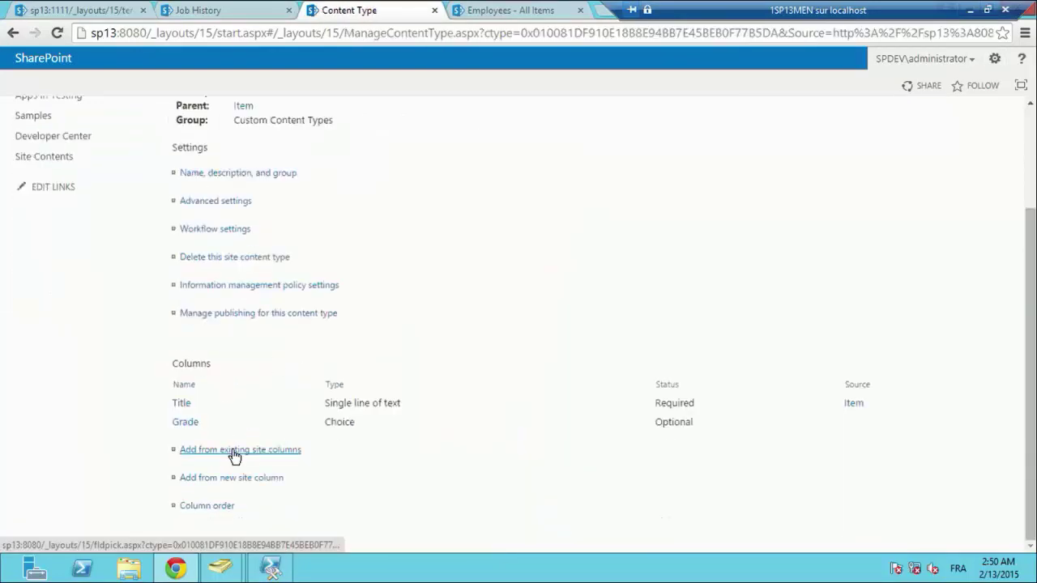
click(239, 450)
click(13, 34)
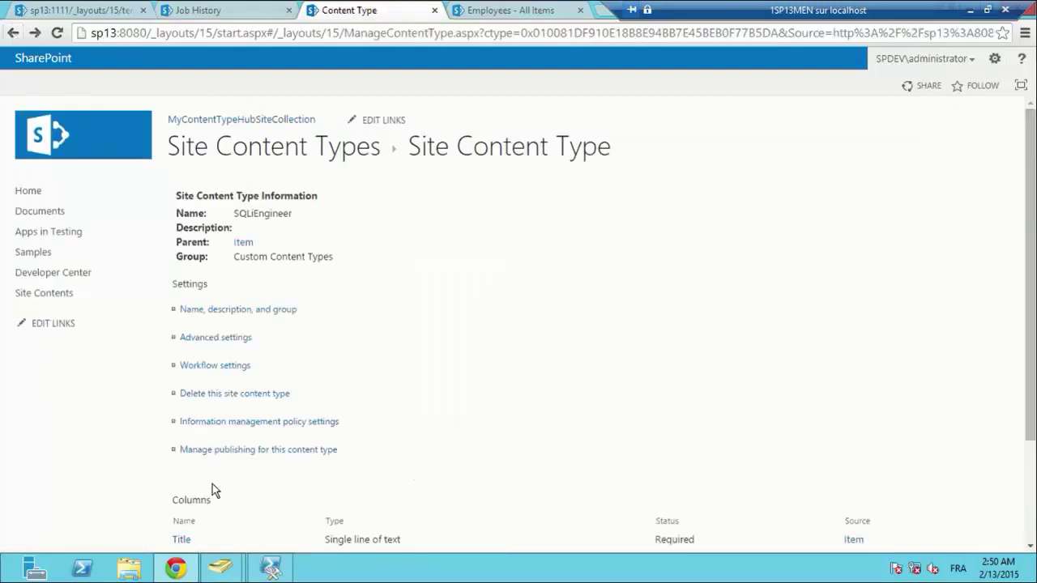
scroll(212, 484, down, 2)
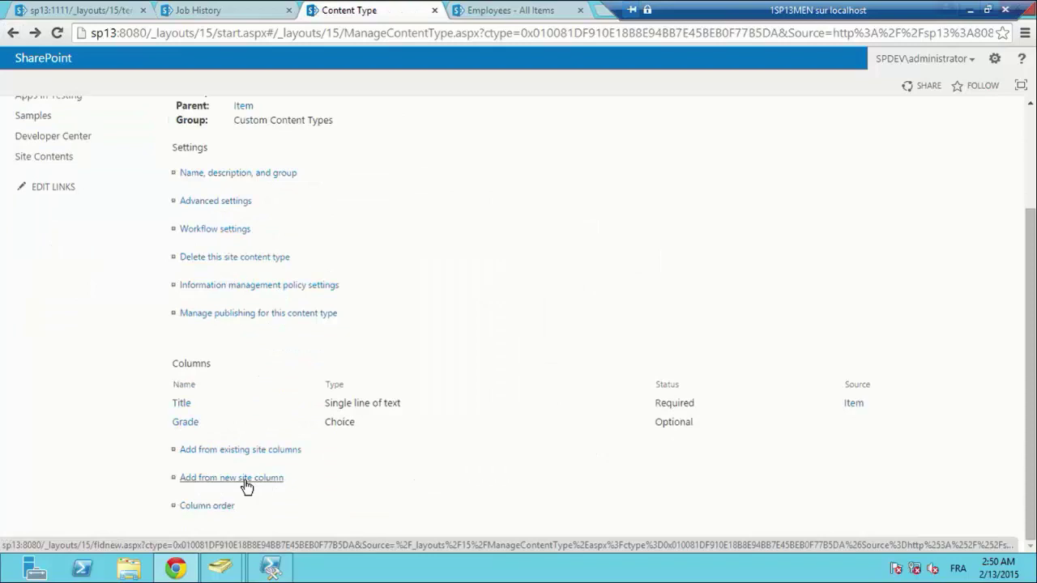
Step: Start a new Managed Metadata column for SQLiEngineer using the SQL > Departments term set
click(246, 486)
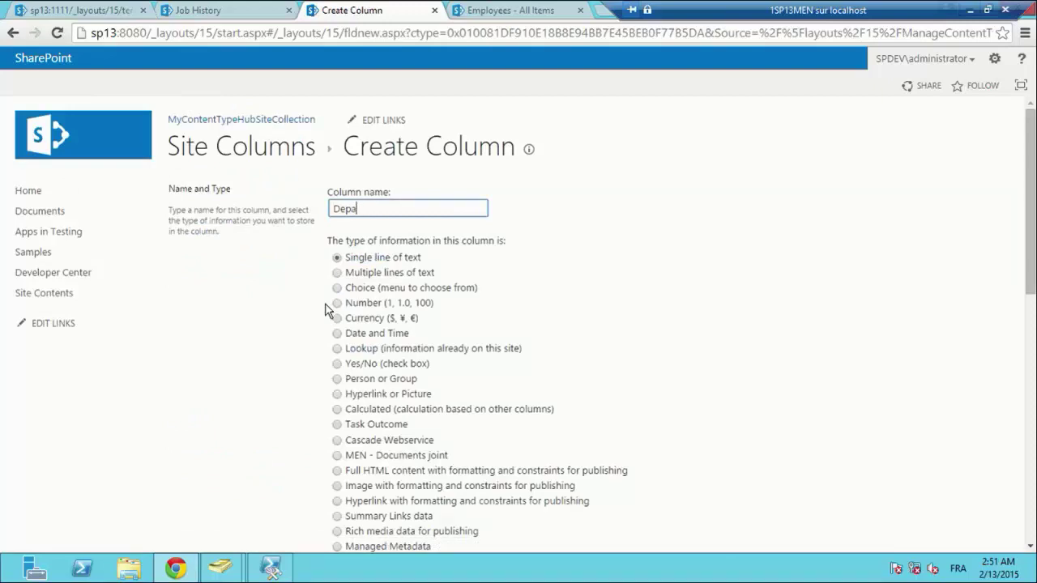
scroll(403, 401, down, 3)
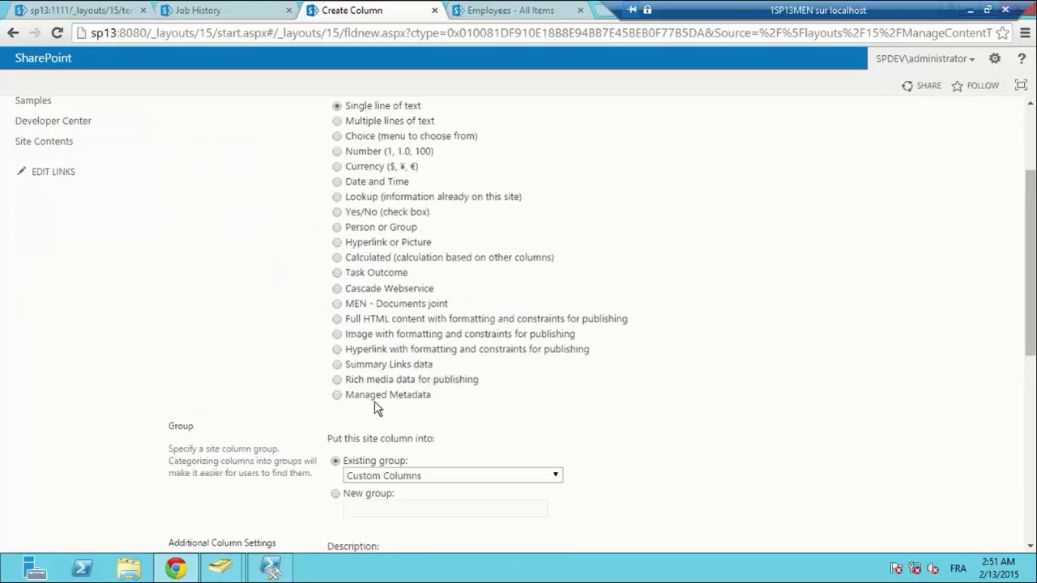
click(381, 397)
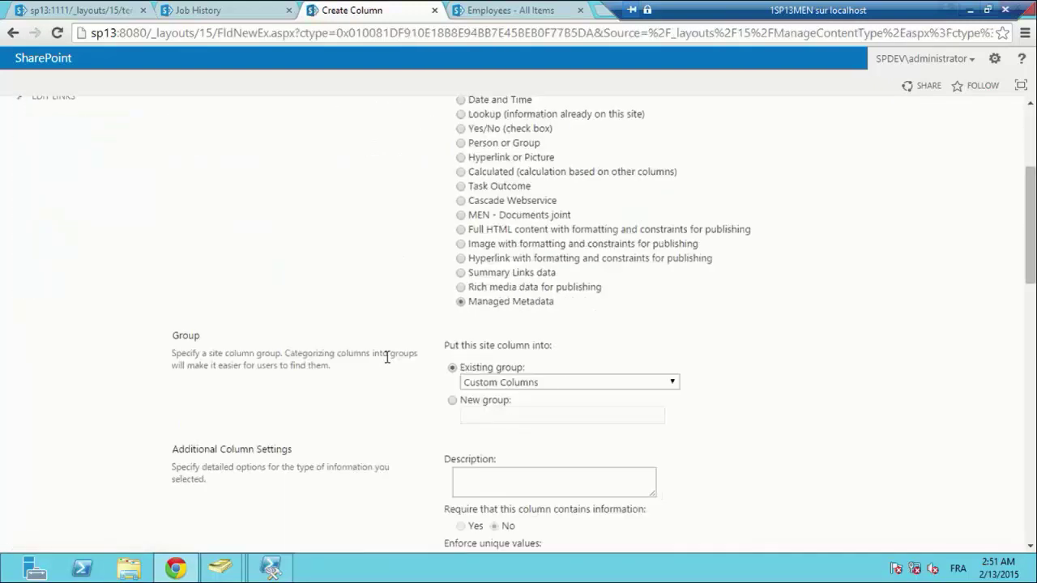
scroll(388, 358, down, 4)
scroll(387, 364, down, 4)
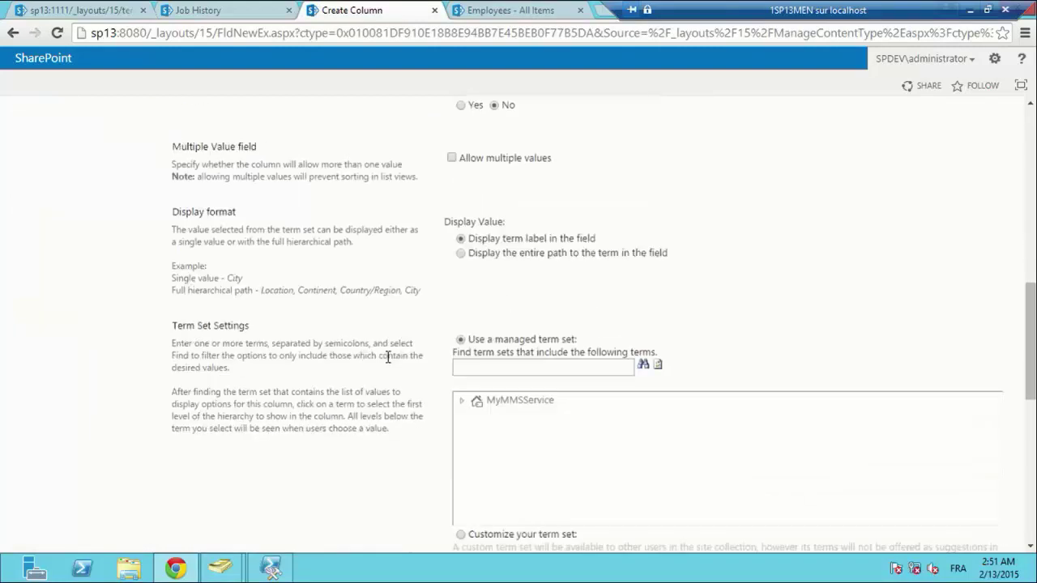
click(462, 401)
scroll(429, 377, down, 3)
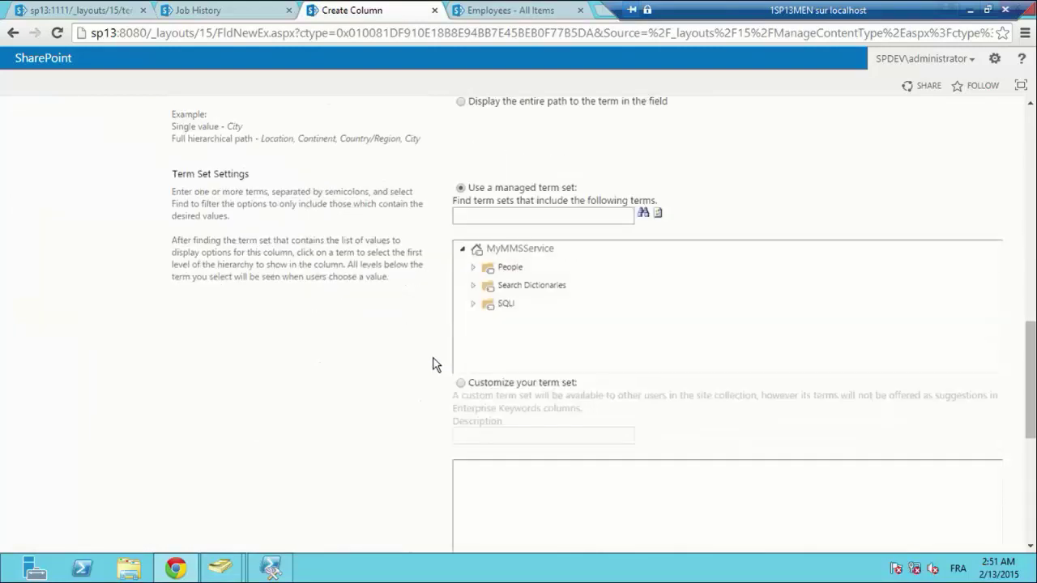
click(473, 304)
click(522, 322)
click(485, 321)
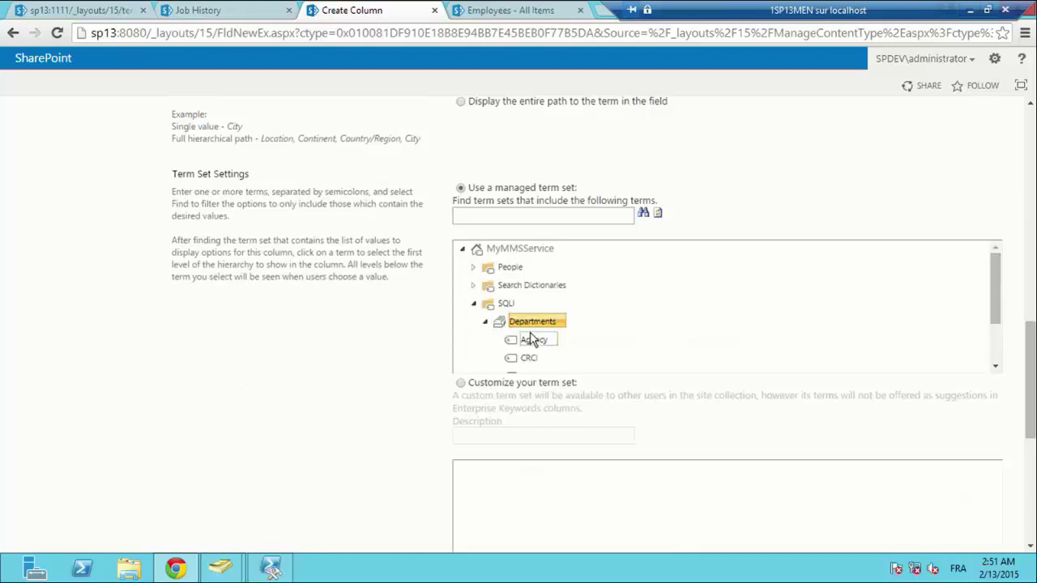
Step: Save the column, renaming it SQLIDepartment after the name-already-in-use warning
scroll(592, 358, down, 8)
scroll(628, 352, up, 6)
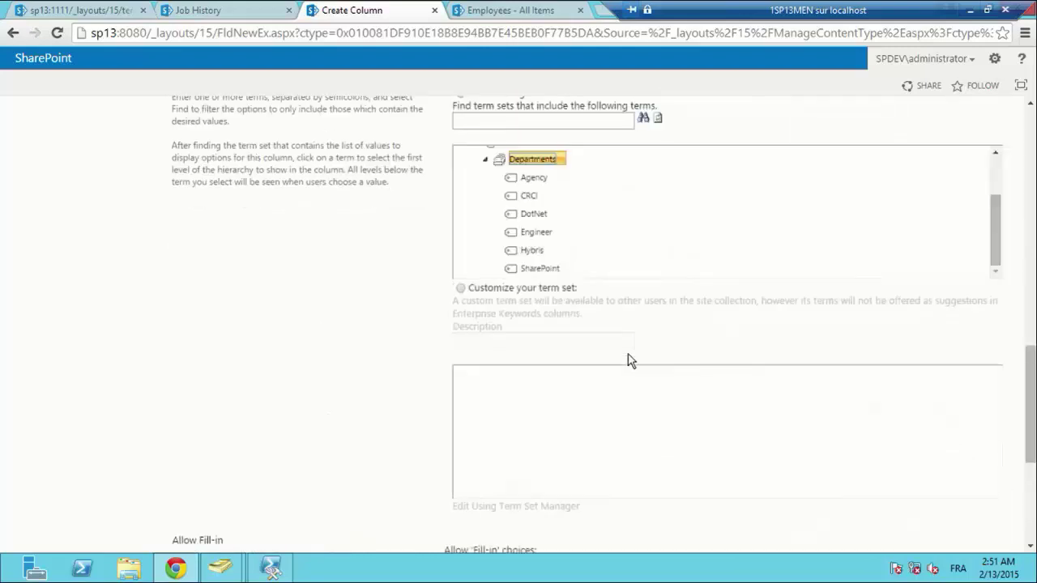
scroll(631, 362, up, 5)
scroll(703, 317, up, 2)
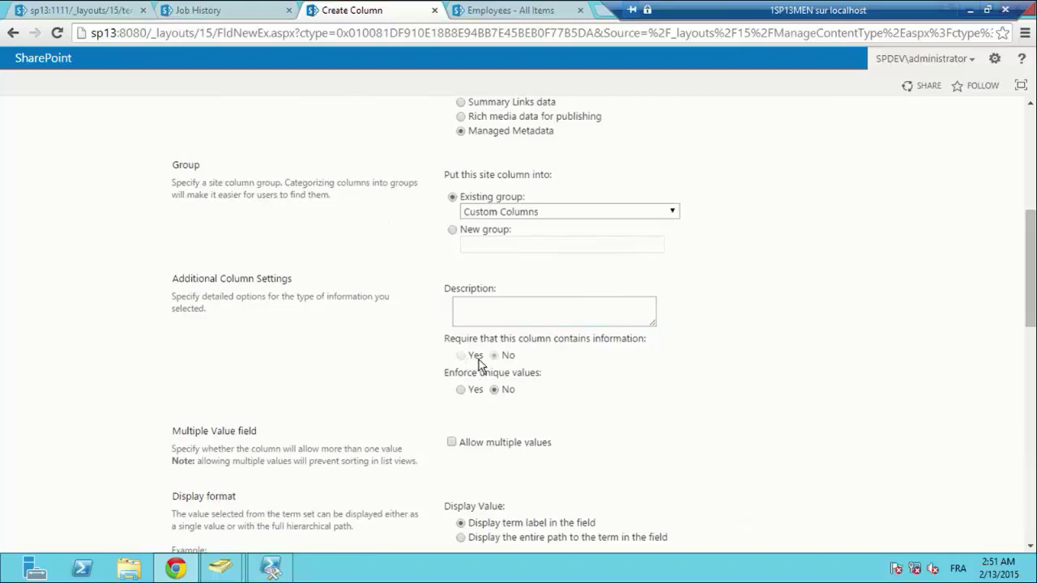
scroll(690, 442, down, 10)
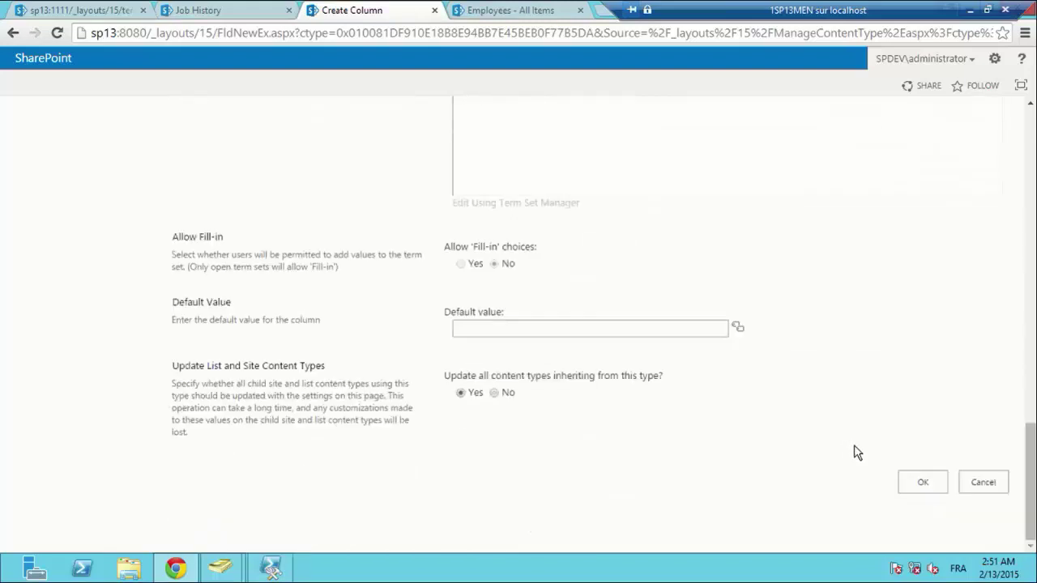
click(930, 486)
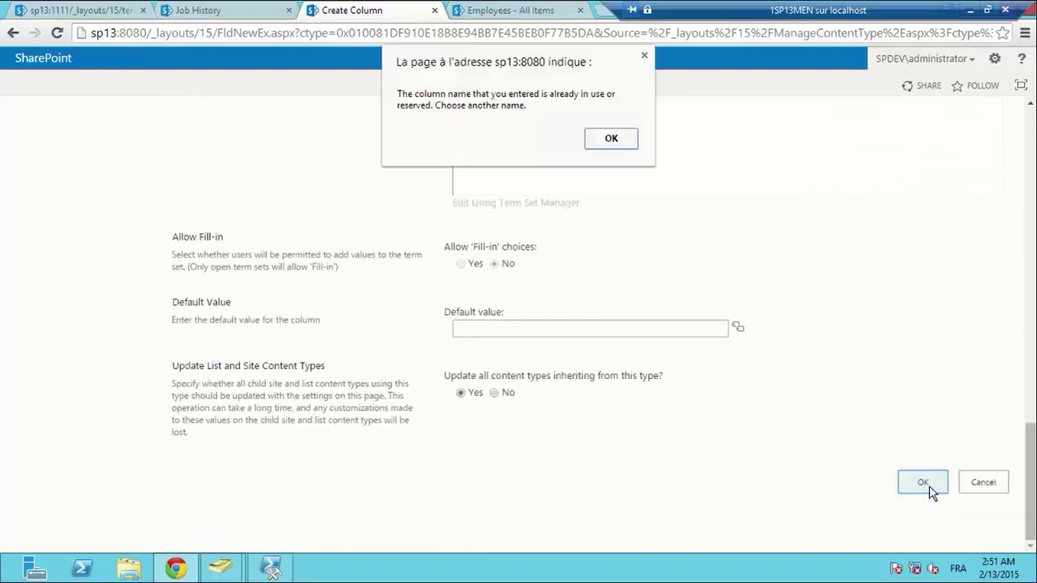
click(611, 139)
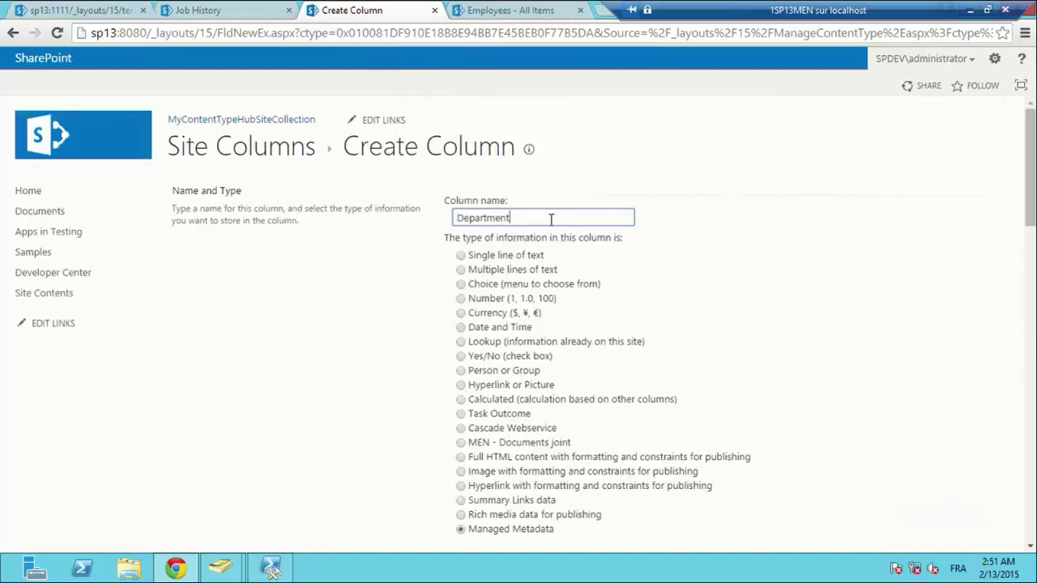
text(SQL)
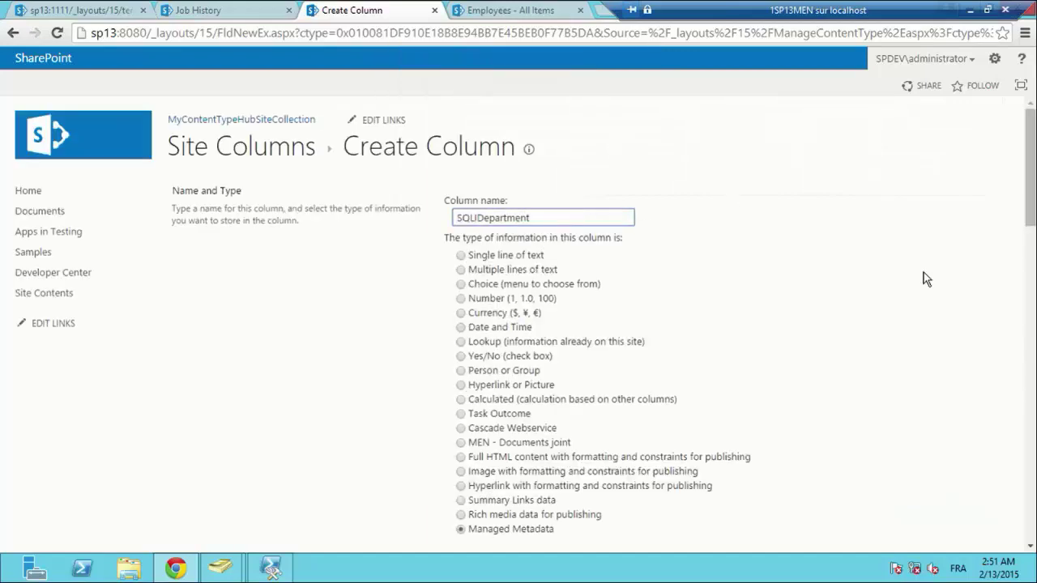
scroll(923, 273, down, 10)
click(924, 484)
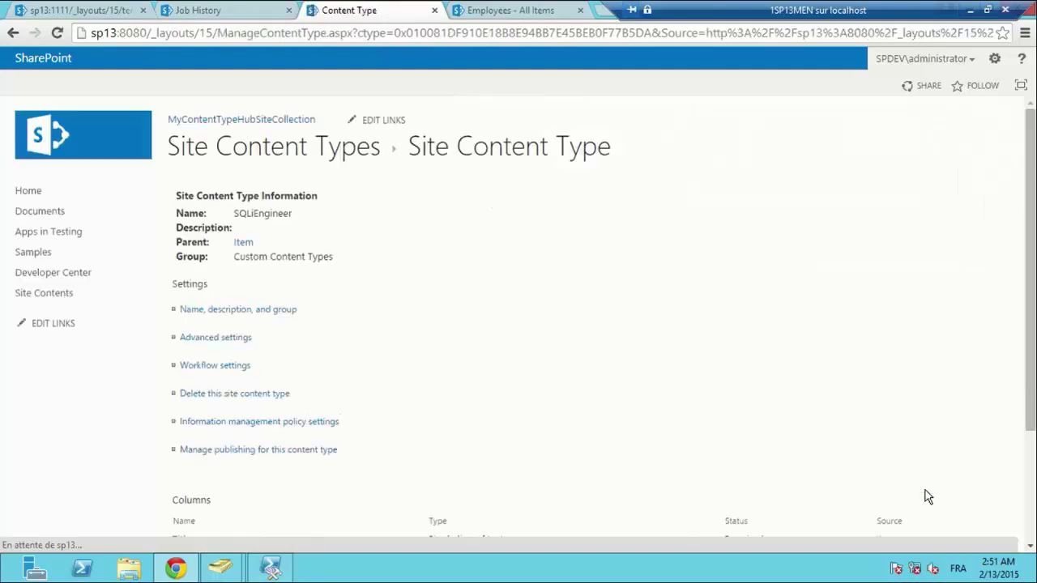
Step: Republish the SQLiEngineer content type from its publishing settings
scroll(446, 316, down, 2)
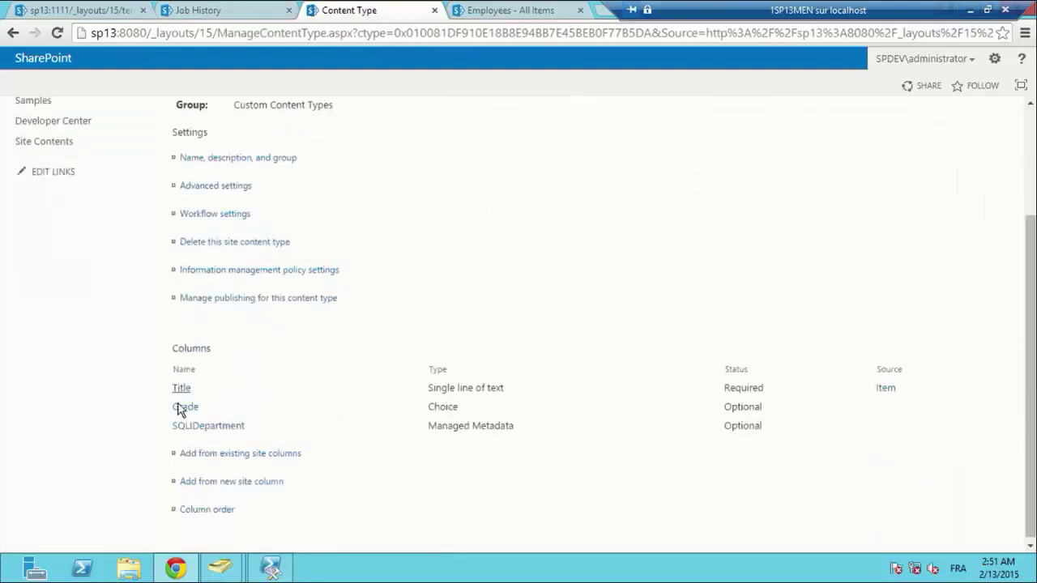
click(253, 303)
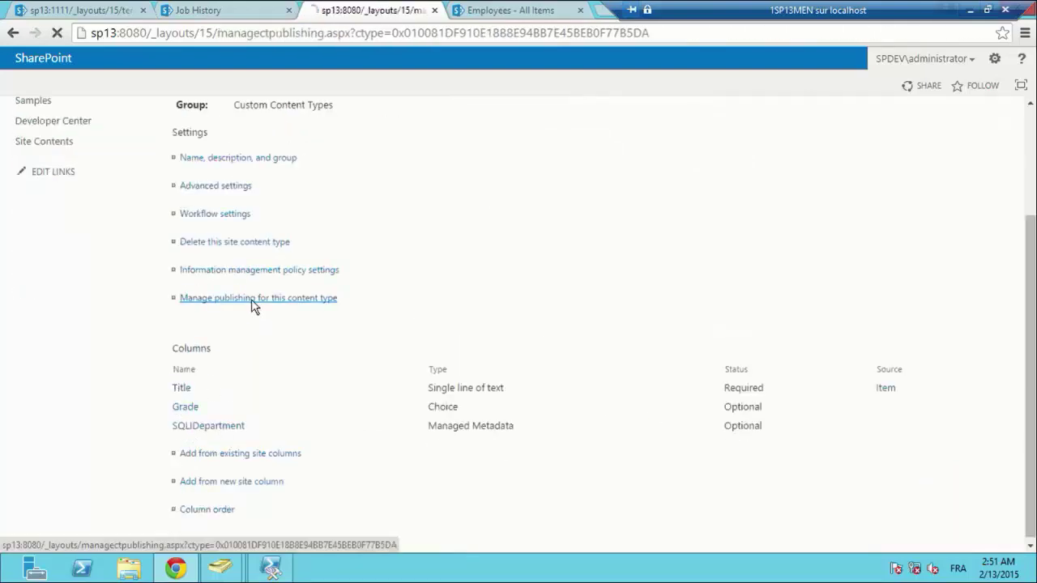
click(935, 437)
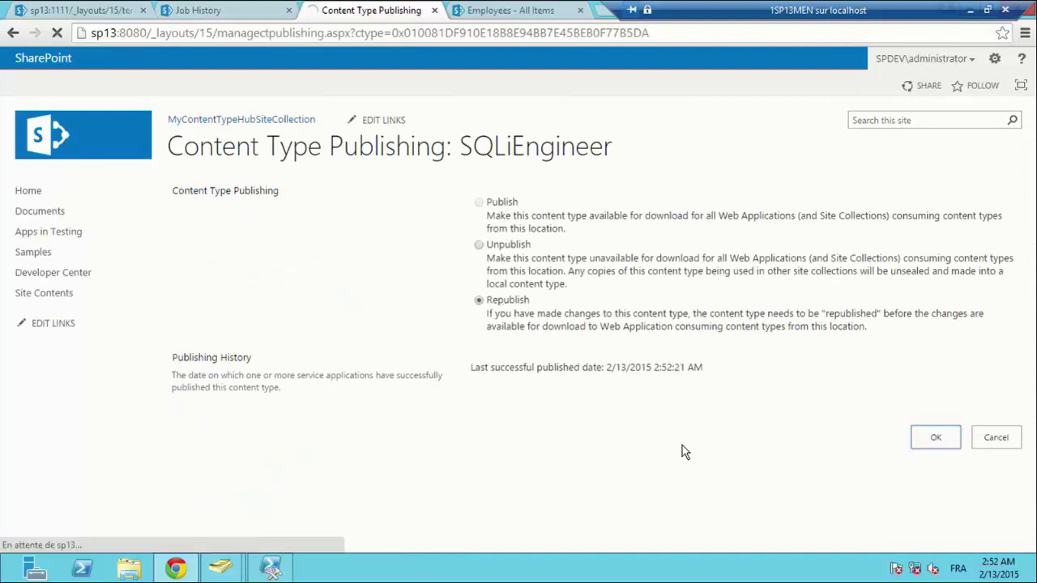
scroll(433, 403, down, 1)
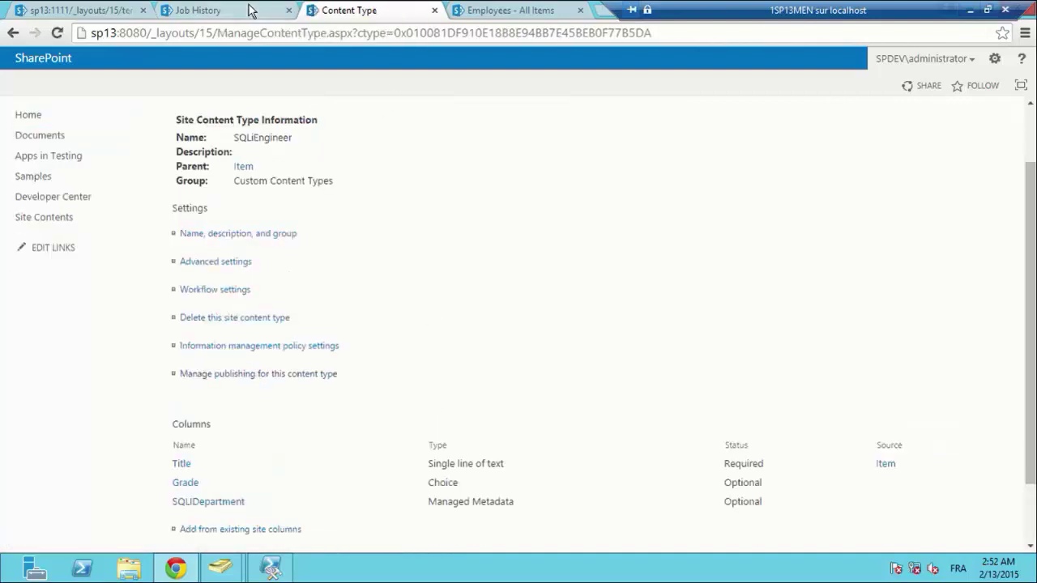
Step: Confirm the Content type publishing page from Site Settings so subscribers refresh
click(994, 58)
click(954, 223)
scroll(537, 349, down, 3)
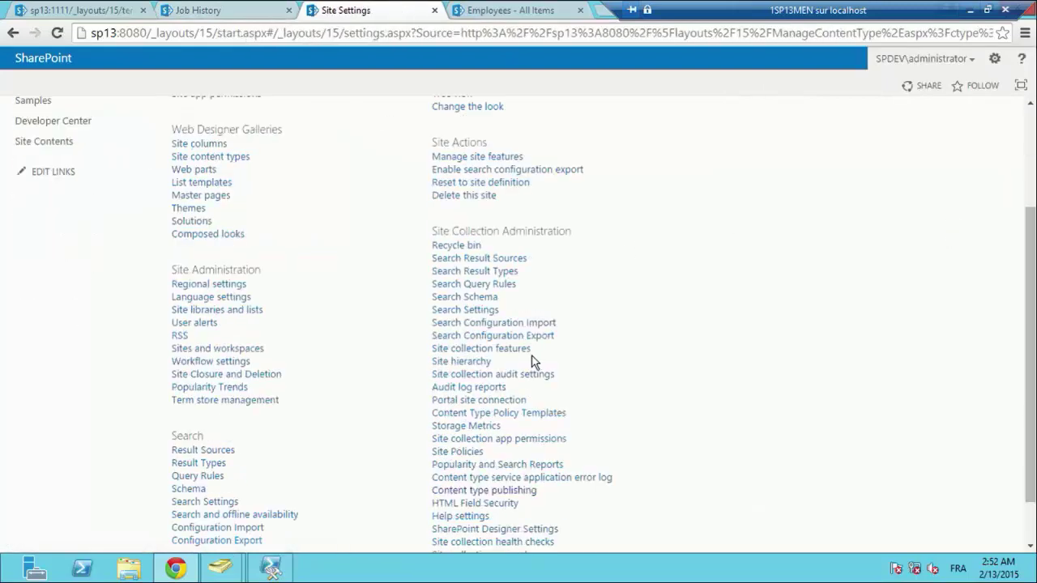
click(509, 435)
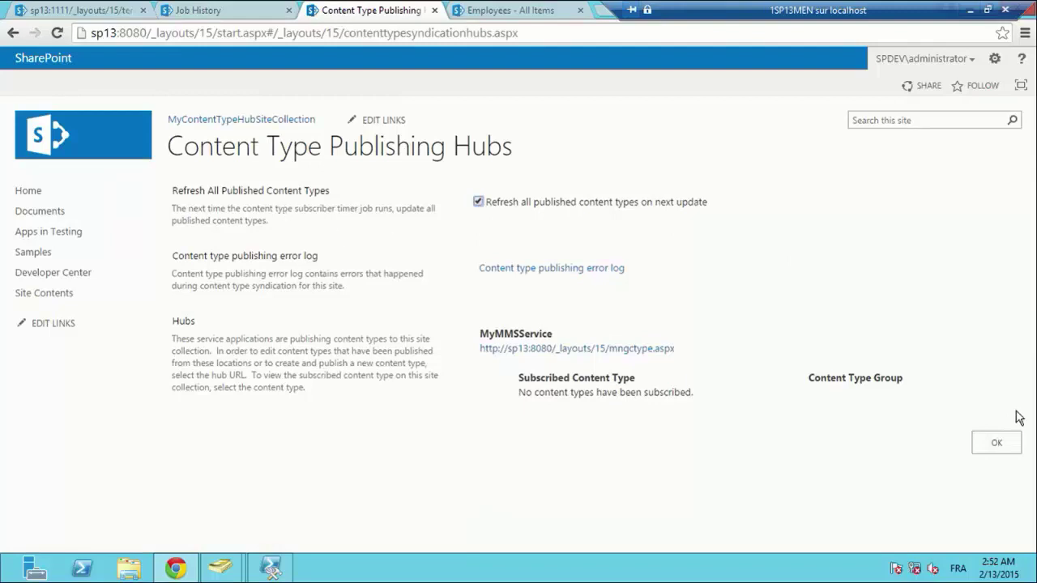
click(999, 444)
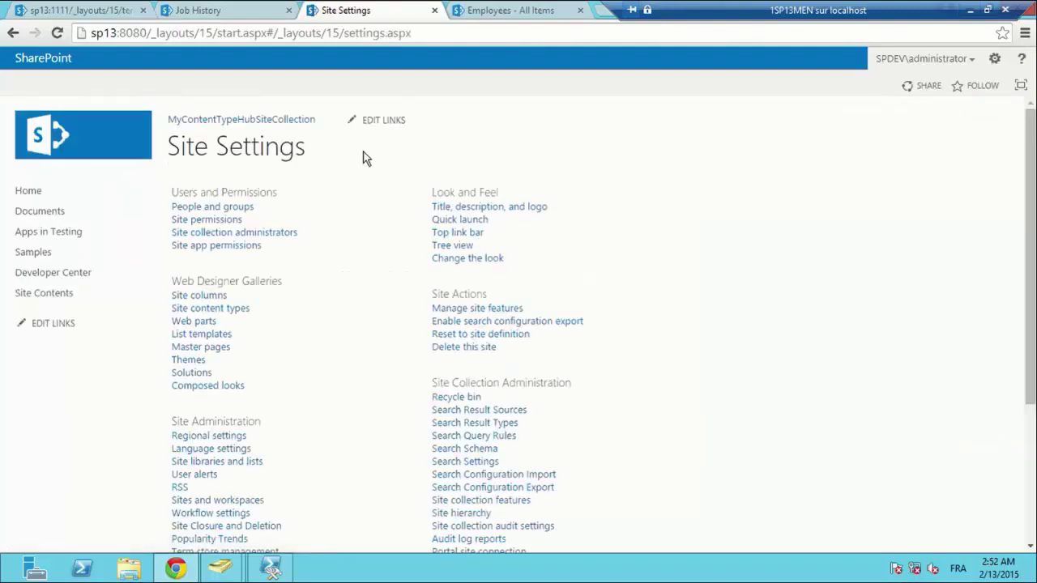
click(245, 19)
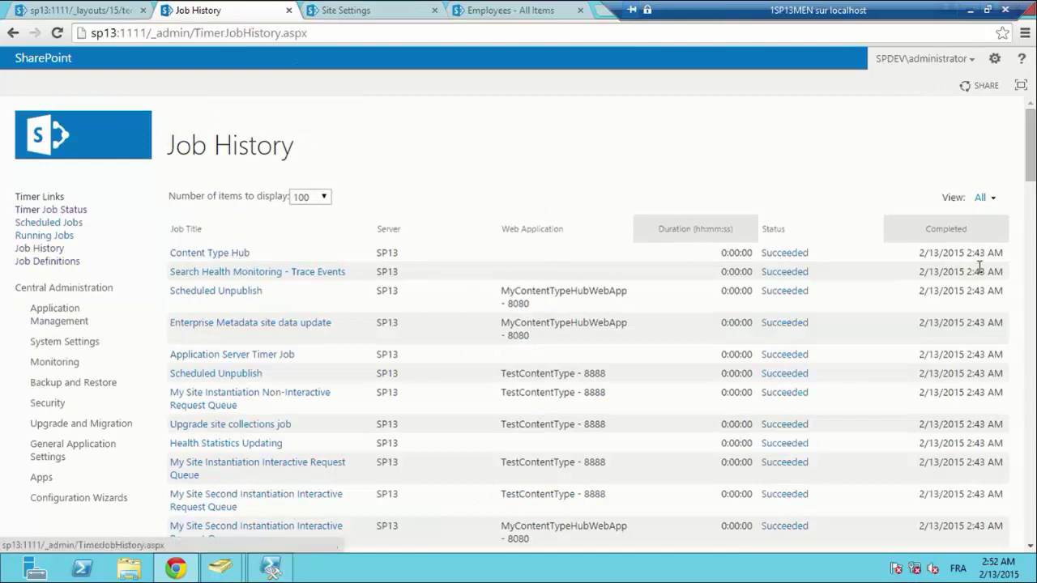
Step: Run the Content Type Hub timer job immediately from Job Definitions
click(45, 250)
drag(985, 253, 966, 255)
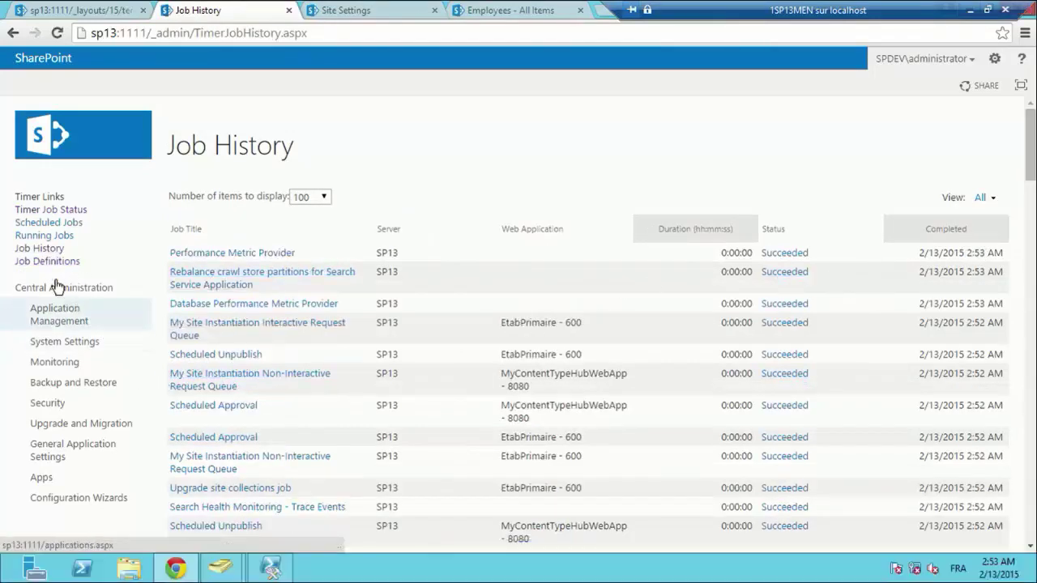
click(45, 261)
scroll(269, 329, down, 4)
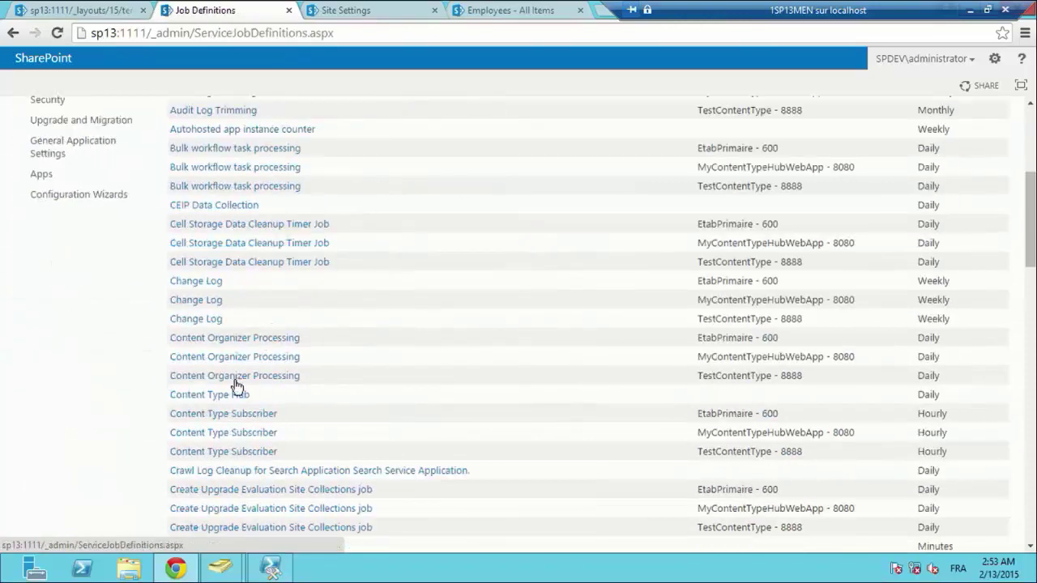
click(227, 395)
scroll(448, 392, down, 2)
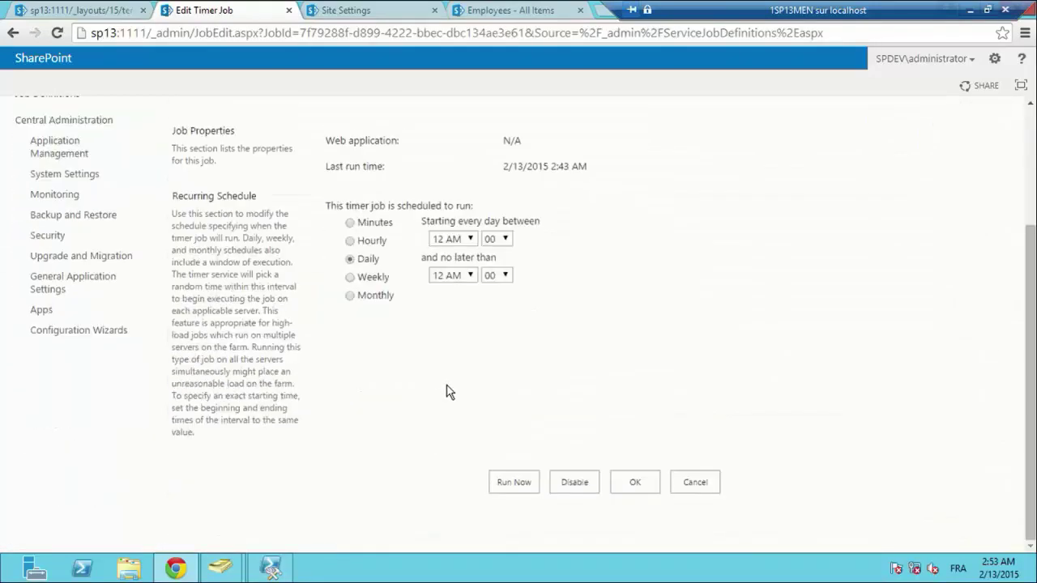
click(510, 483)
Step: Check the Hub run in Job History, then run Content Type Subscriber for TestContentType - 8888
click(49, 250)
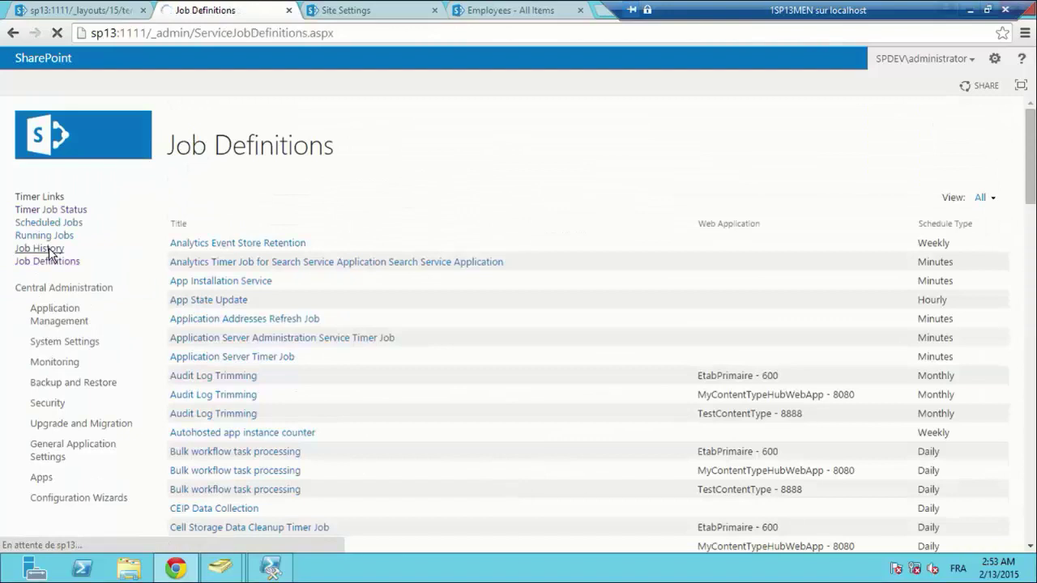
click(48, 249)
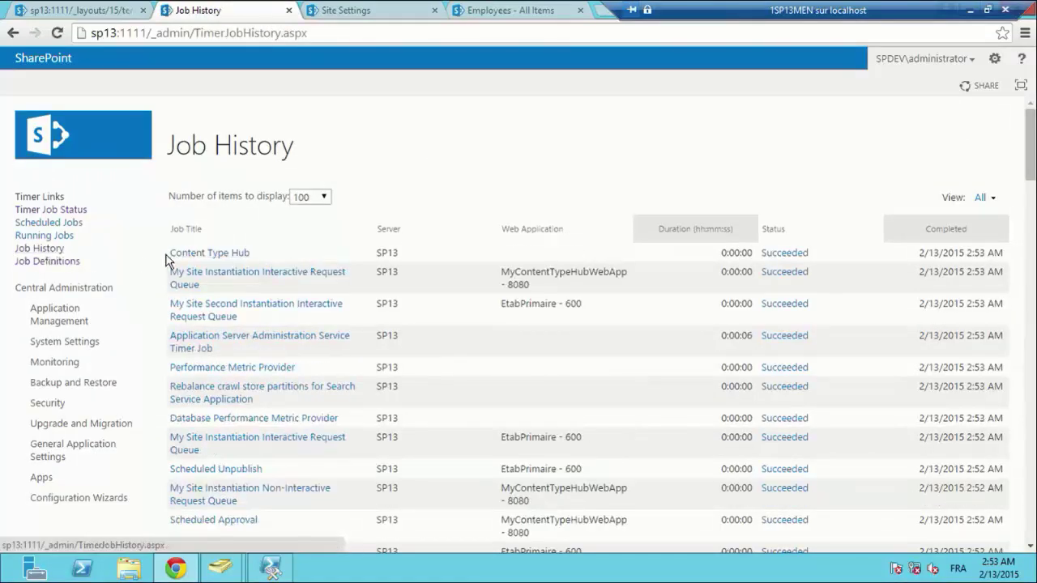
drag(167, 252, 870, 243)
click(870, 250)
click(65, 261)
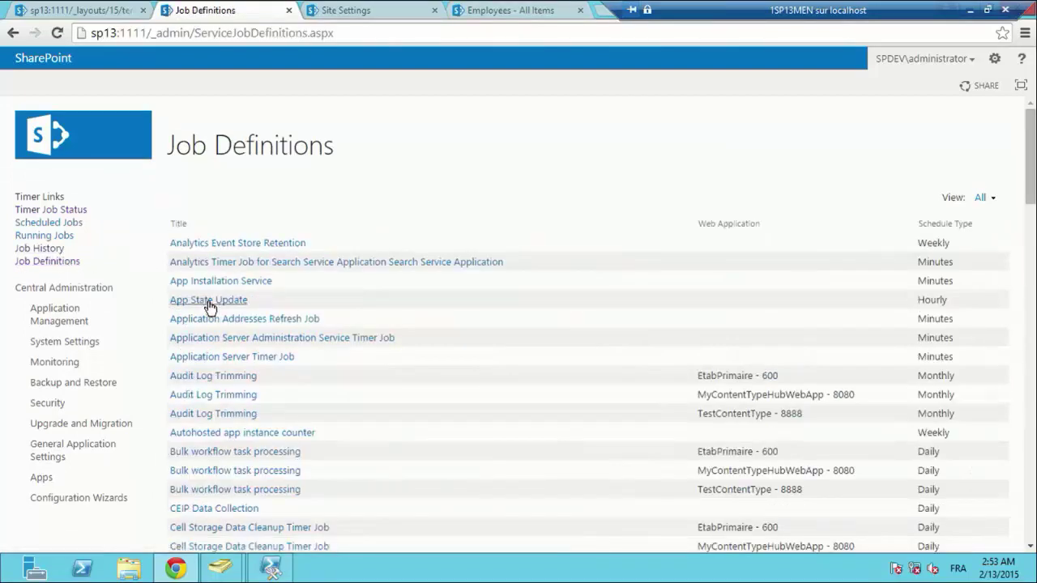
scroll(209, 304, down, 5)
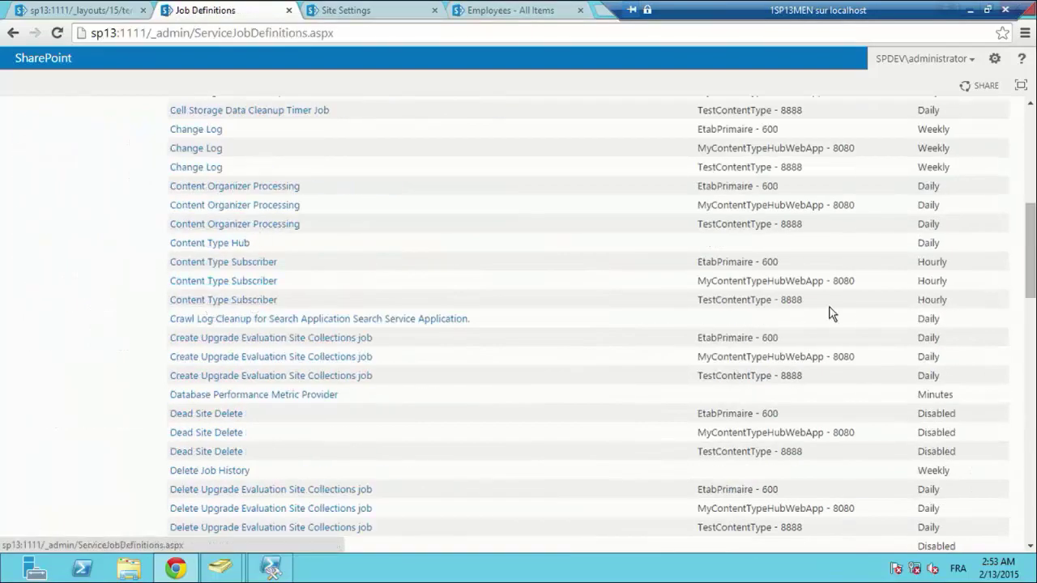
drag(829, 307, 762, 302)
click(243, 300)
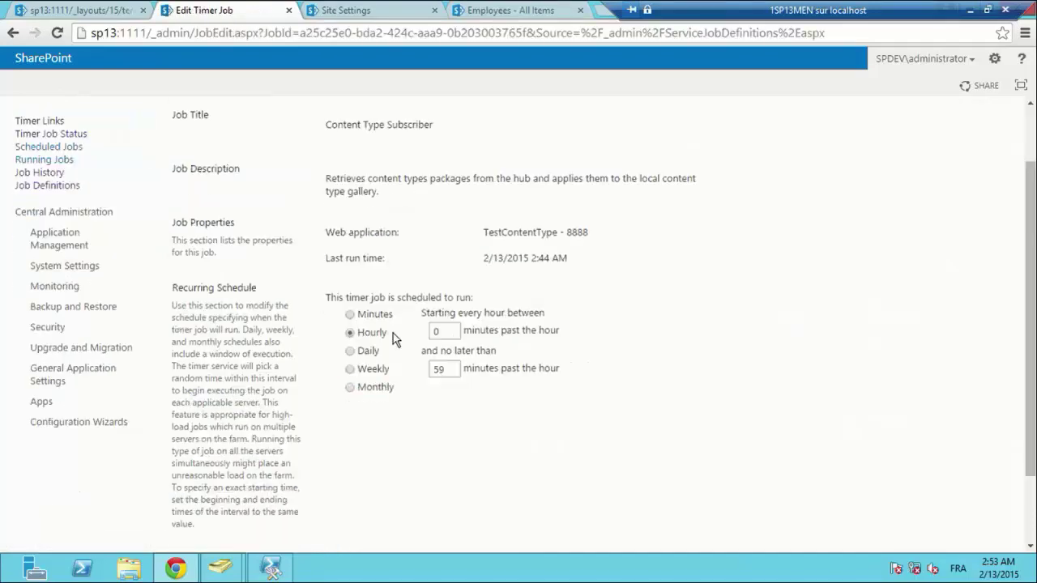
scroll(393, 333, down, 2)
click(505, 483)
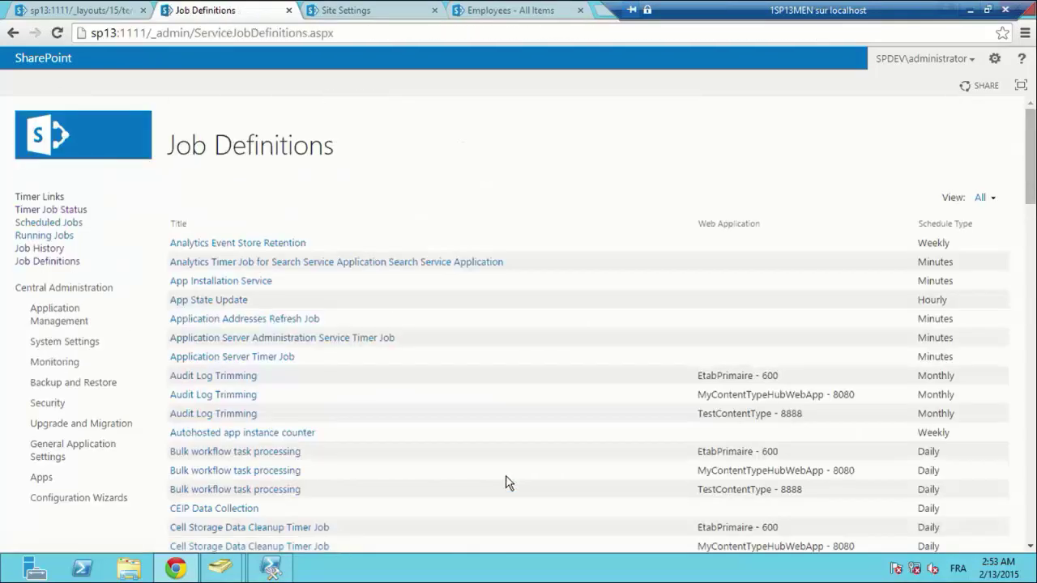
click(494, 11)
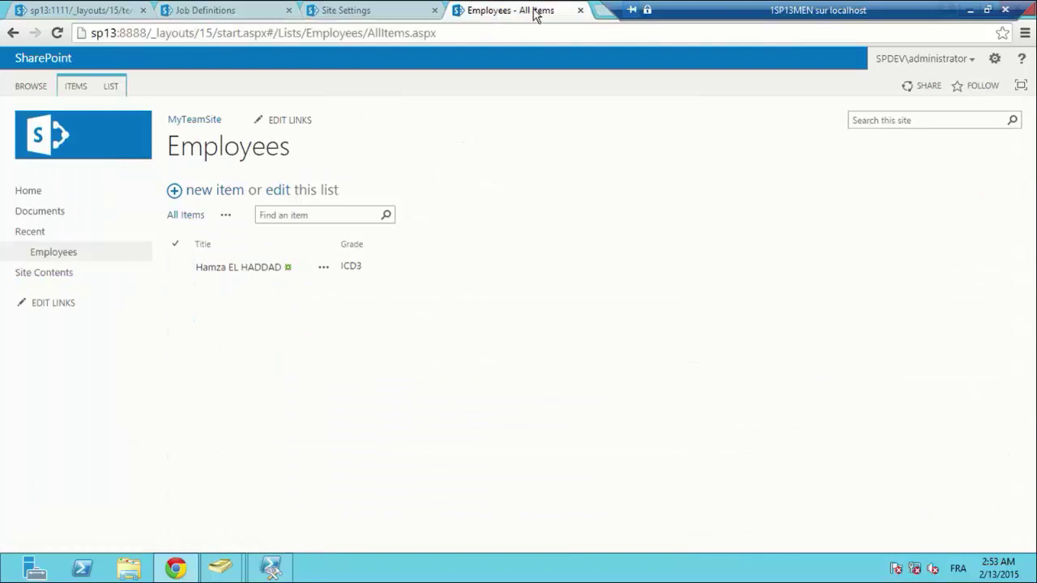
click(995, 59)
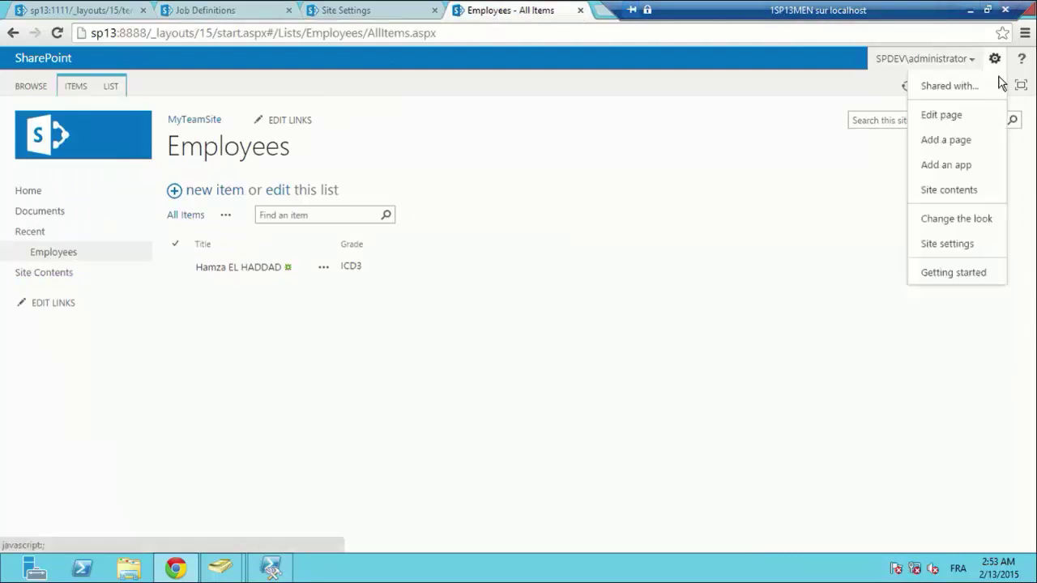
click(948, 243)
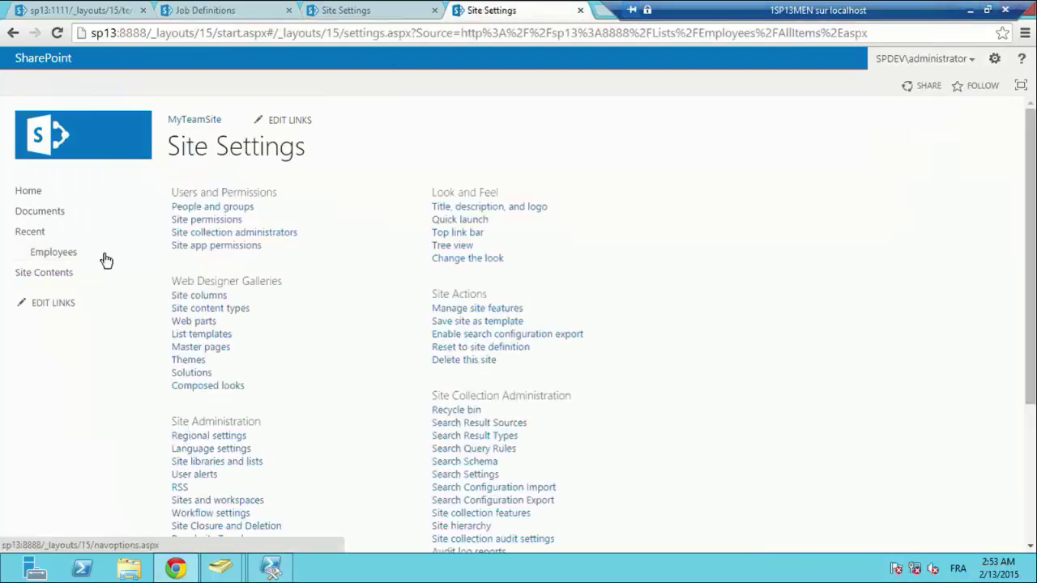
click(219, 316)
click(215, 468)
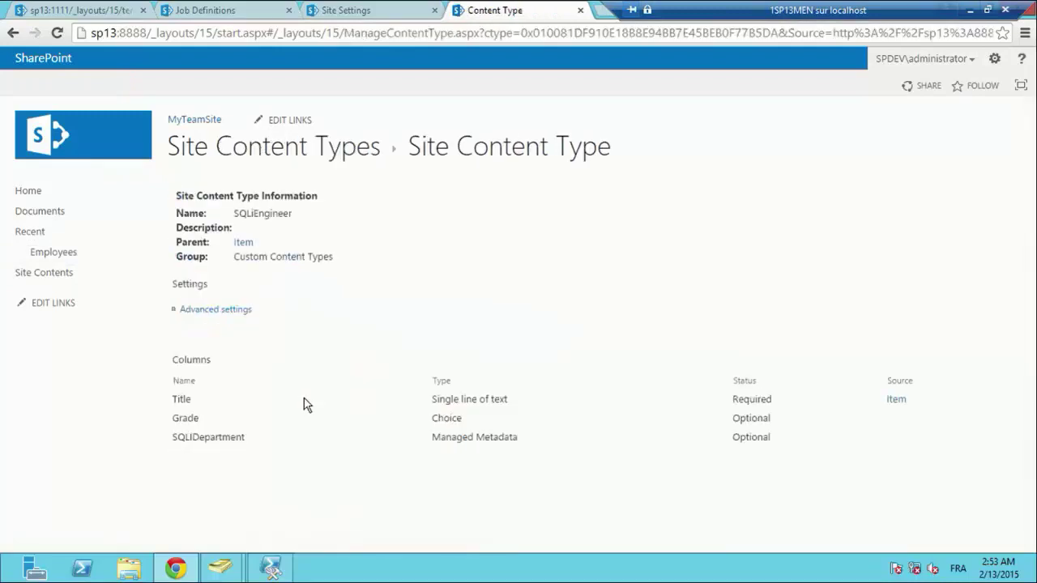
drag(245, 438, 173, 440)
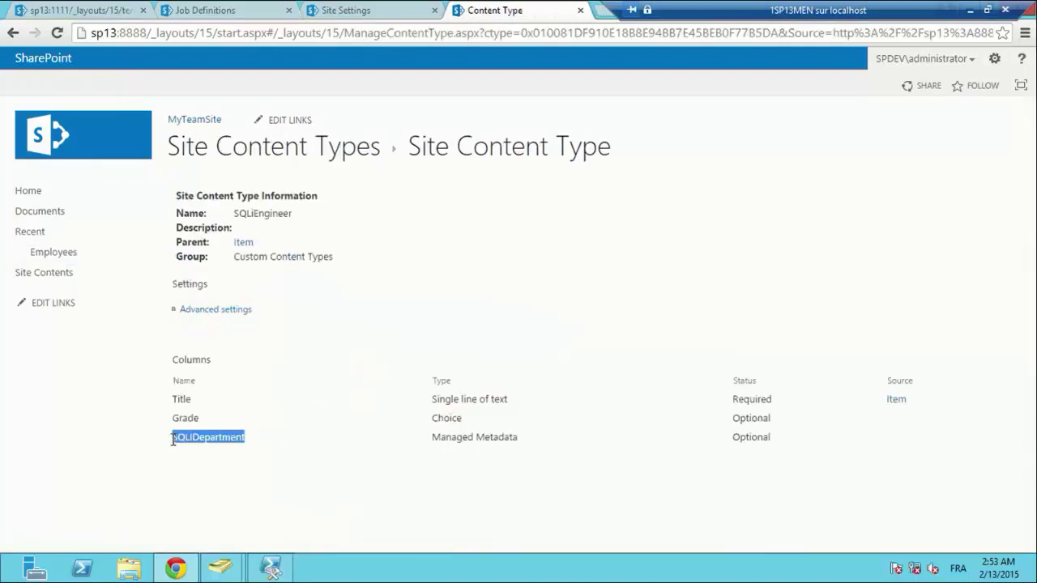
click(995, 58)
click(961, 166)
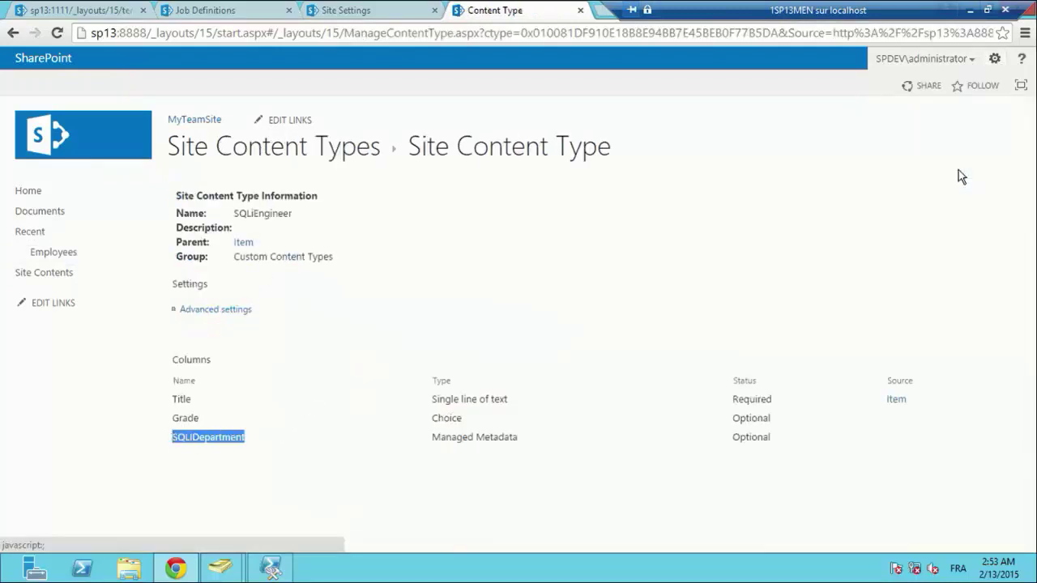
click(661, 258)
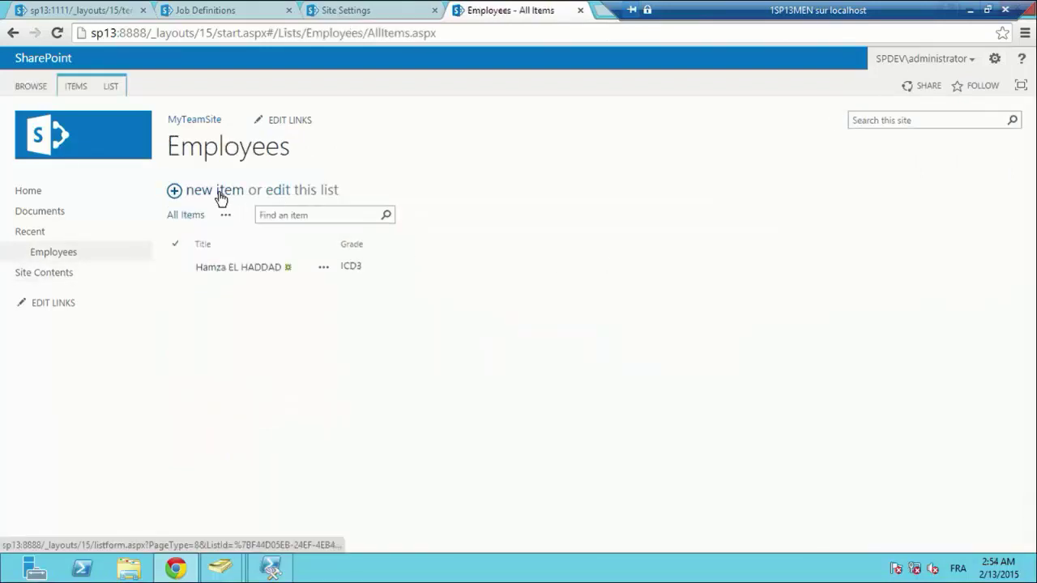
Step: Add an Employees item with the employee's full name, Grade ICD3 and department SharePoint
click(221, 199)
click(296, 253)
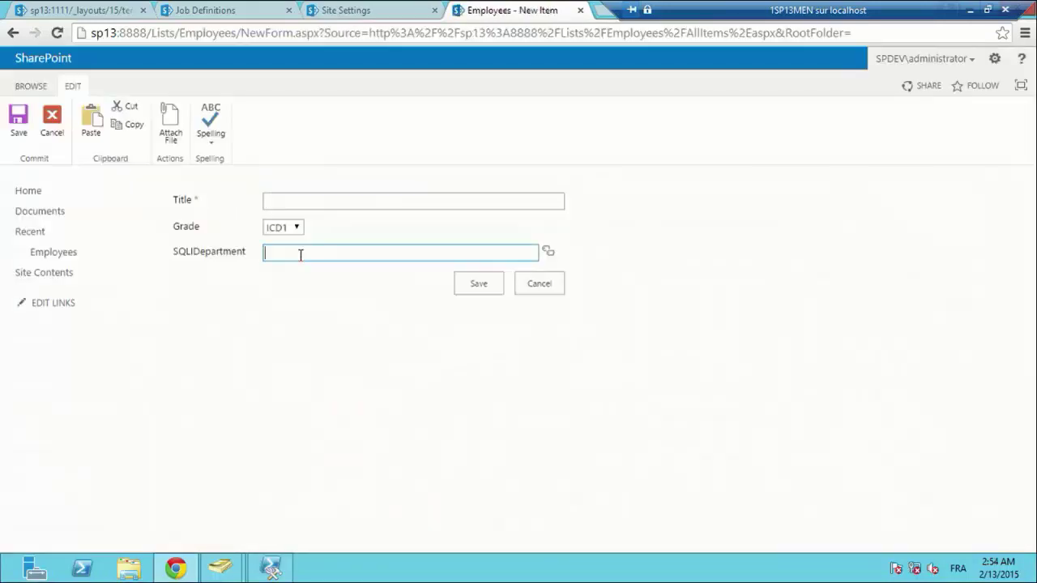
click(284, 200)
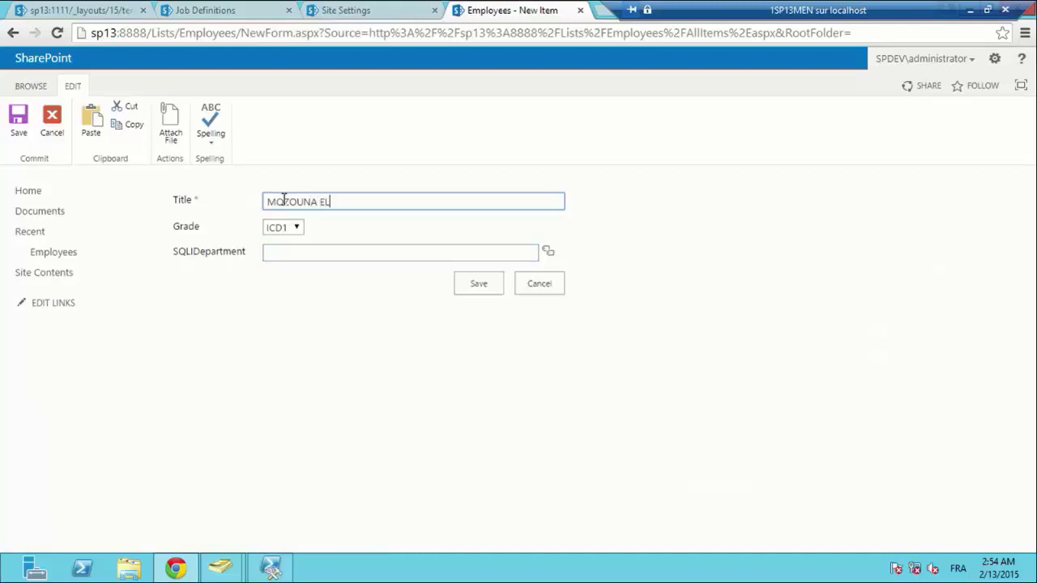
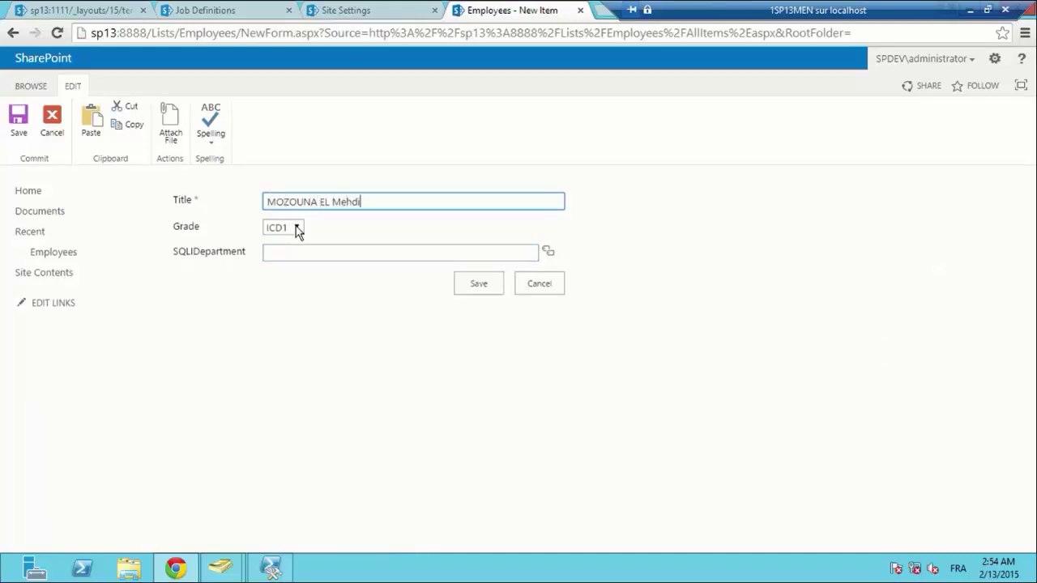
click(297, 227)
click(285, 273)
click(405, 248)
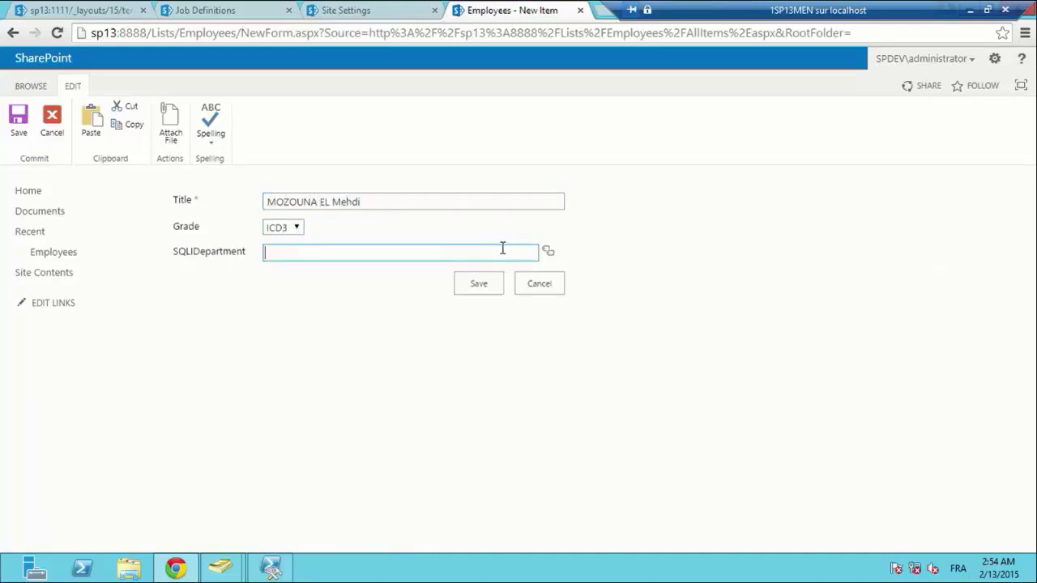
text(sha)
click(361, 287)
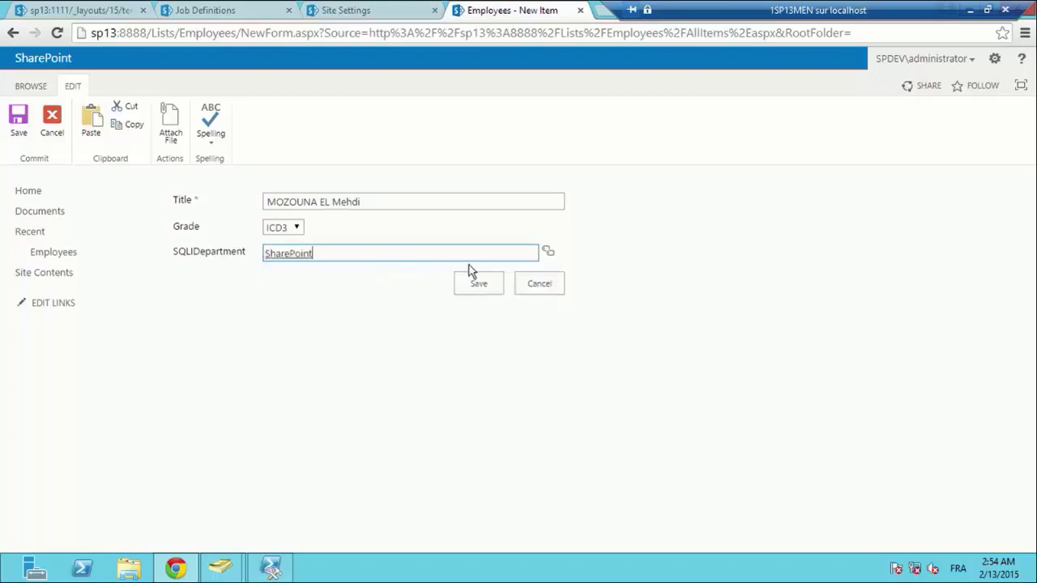
click(478, 284)
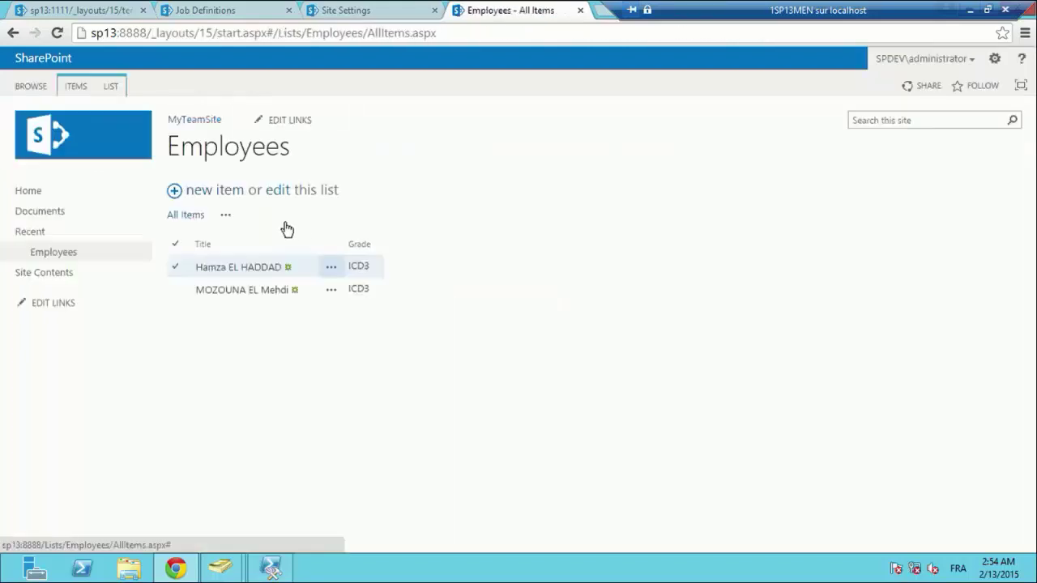
Step: Add another Employees item with Grade ICD3 and department DotNet chosen from the term picker
click(59, 88)
click(18, 129)
click(89, 199)
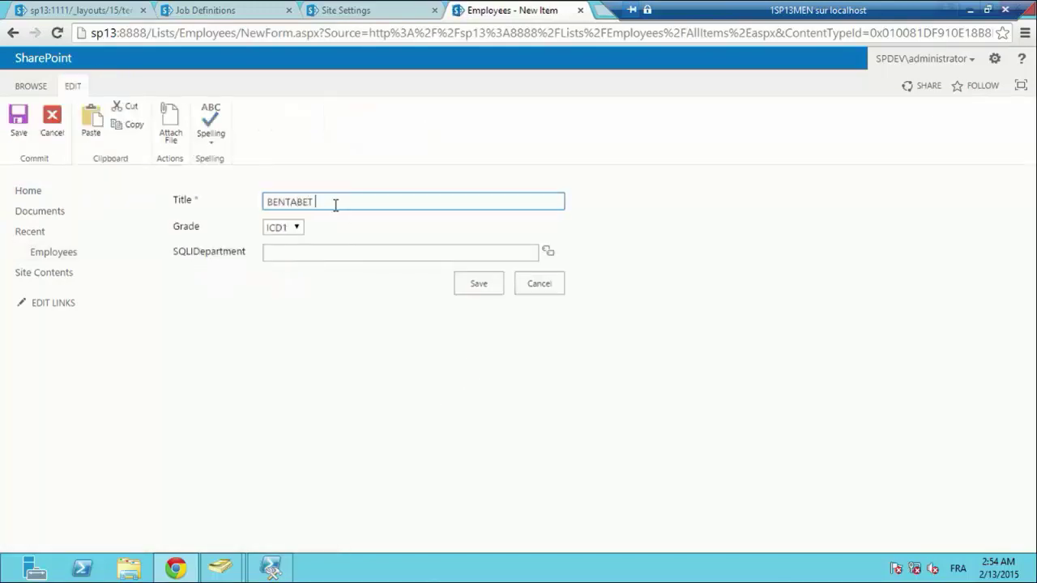
click(340, 252)
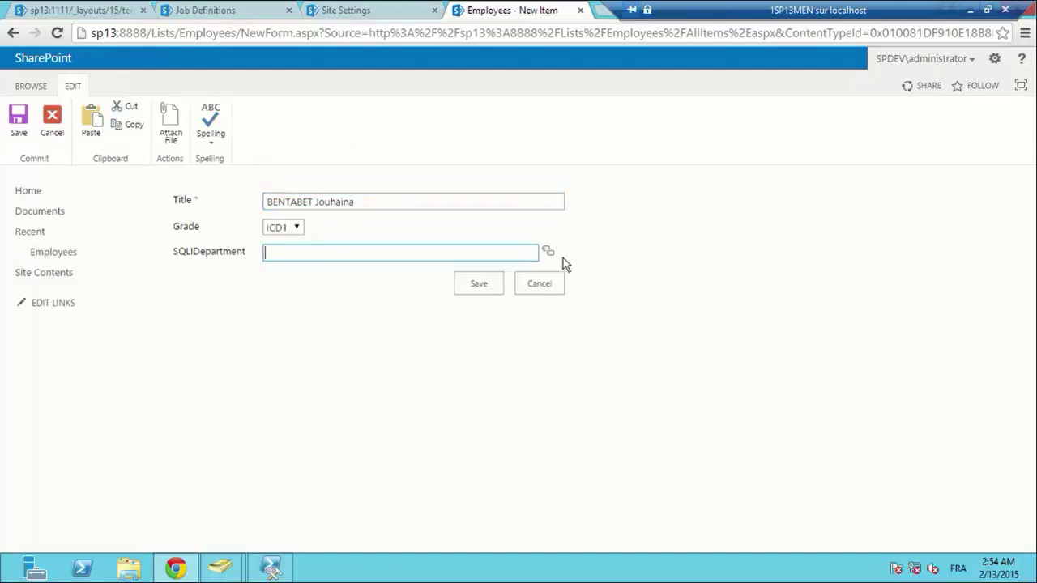
click(548, 251)
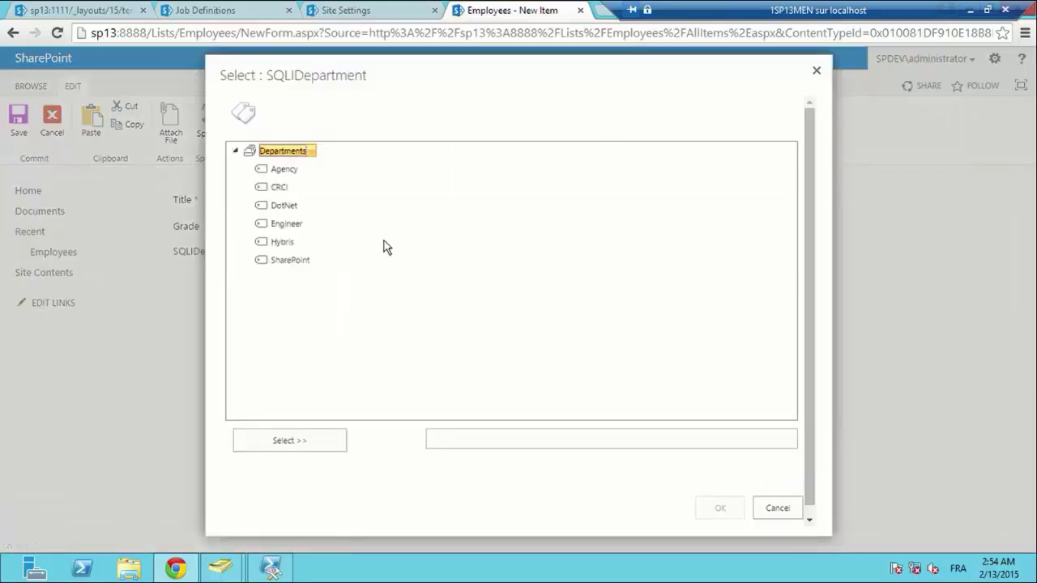
click(285, 206)
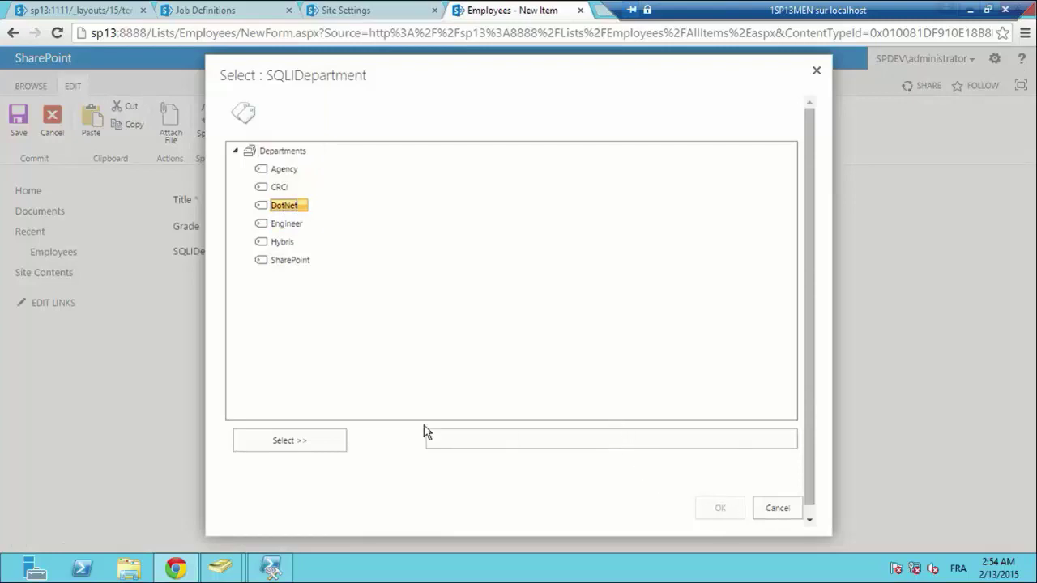
click(292, 442)
click(728, 511)
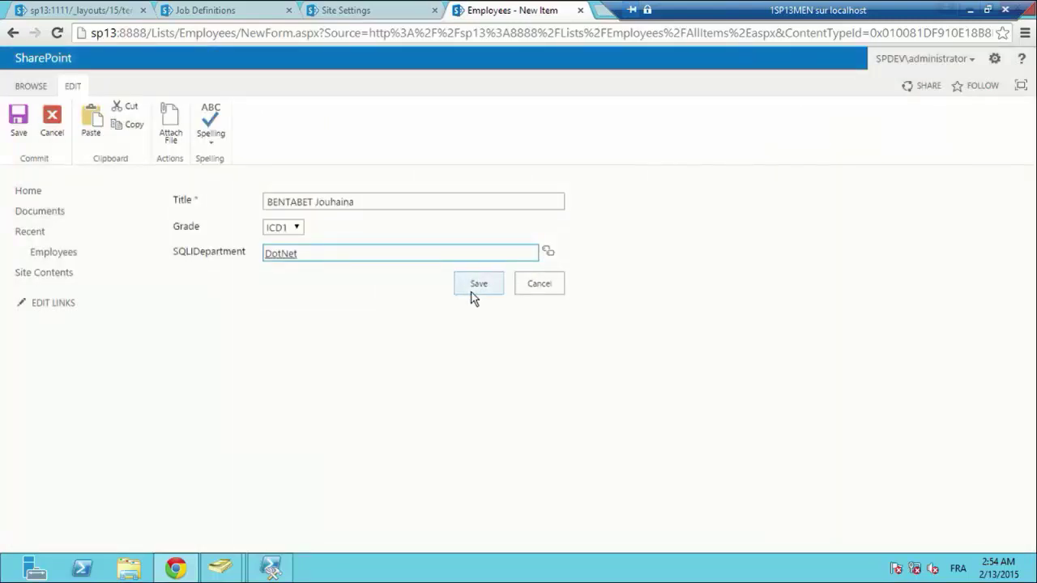
click(283, 227)
click(275, 267)
click(480, 288)
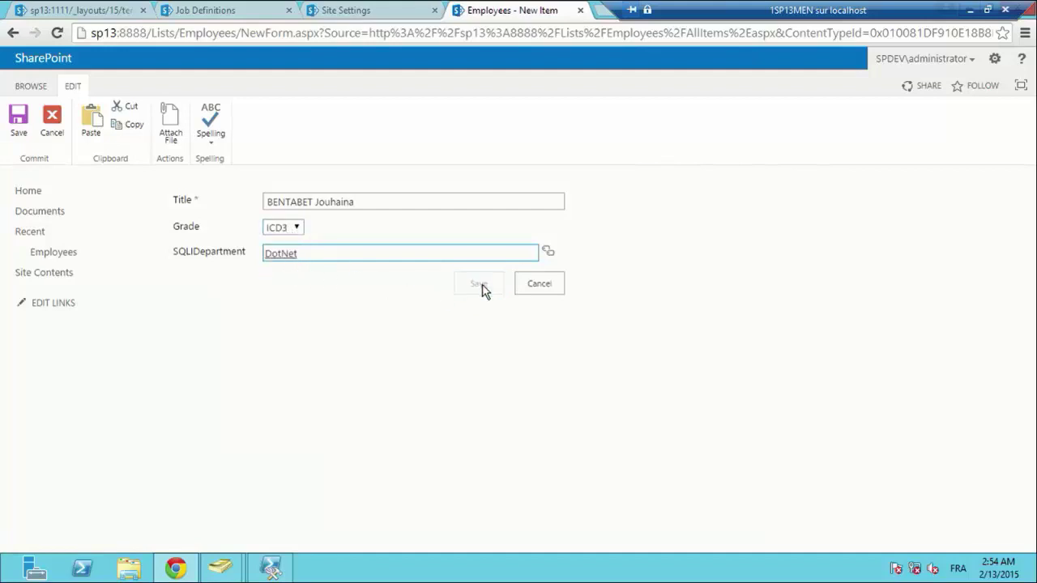
Step: Add the SQLIDepartment column to the Employees list's All Items view
click(111, 85)
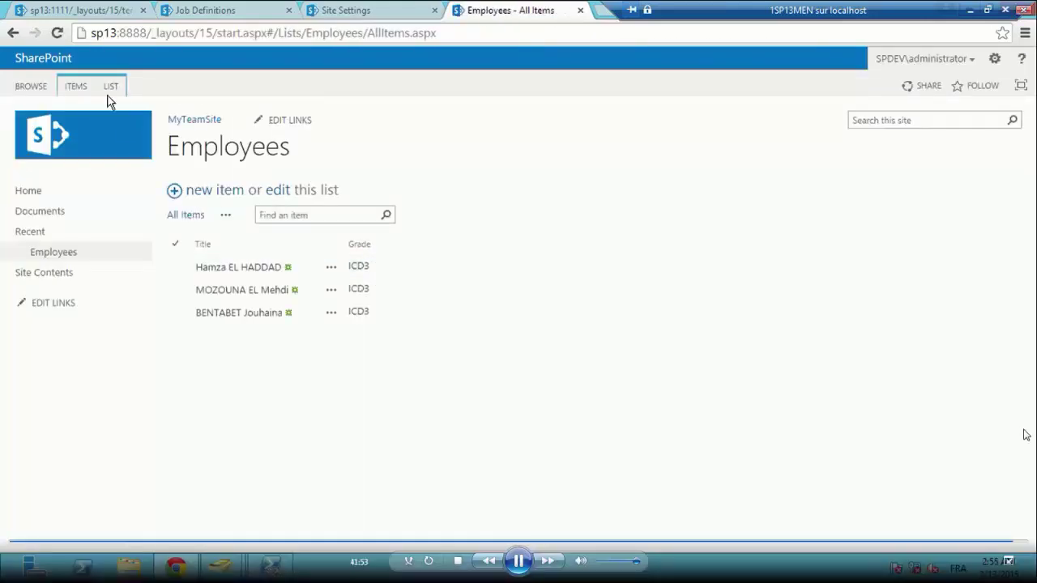
click(732, 123)
scroll(282, 340, down, 1)
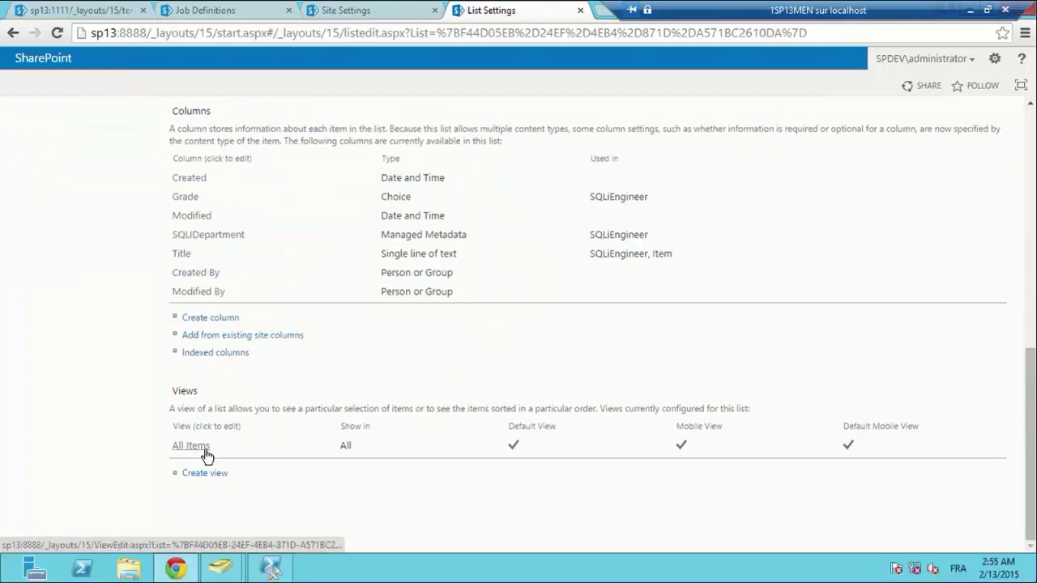
click(193, 448)
scroll(399, 364, down, 3)
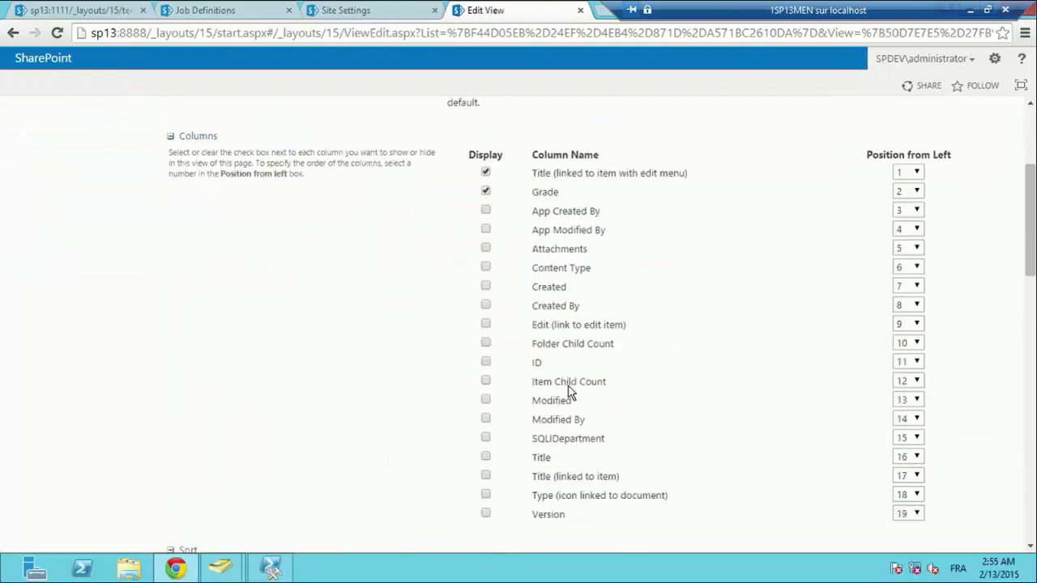
click(483, 440)
scroll(609, 474, down, 4)
scroll(905, 498, down, 10)
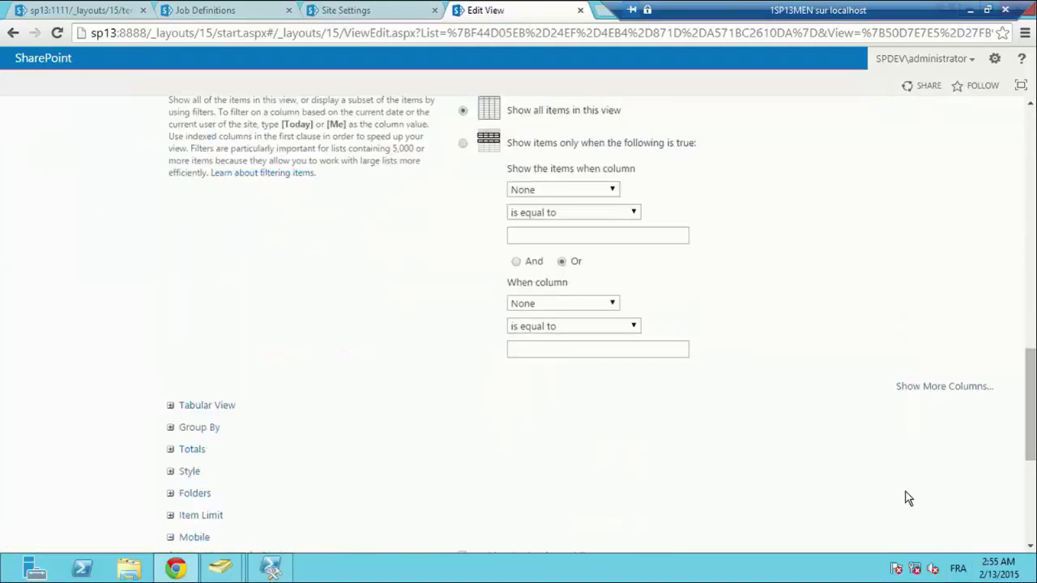
click(914, 469)
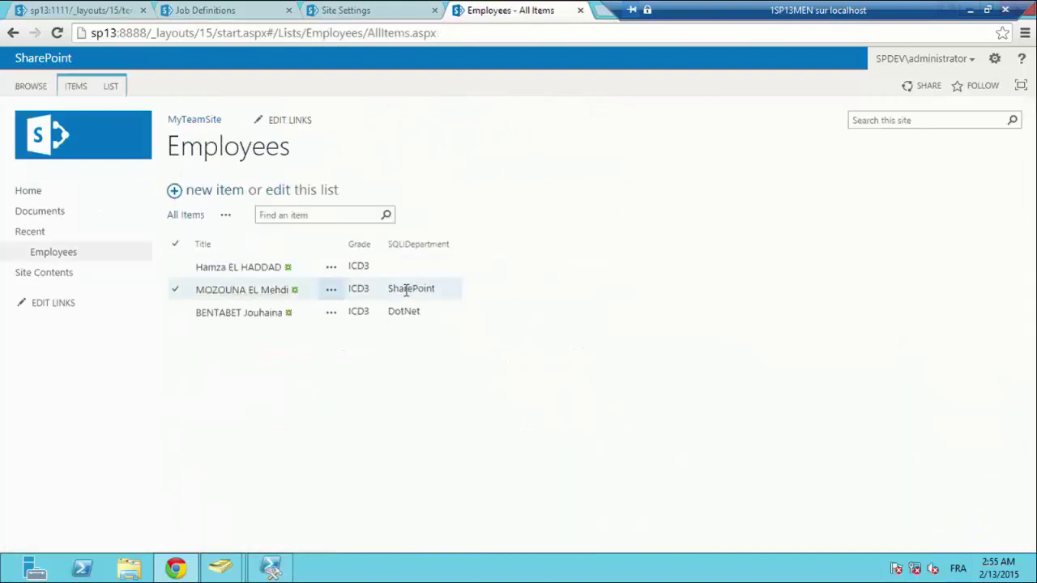